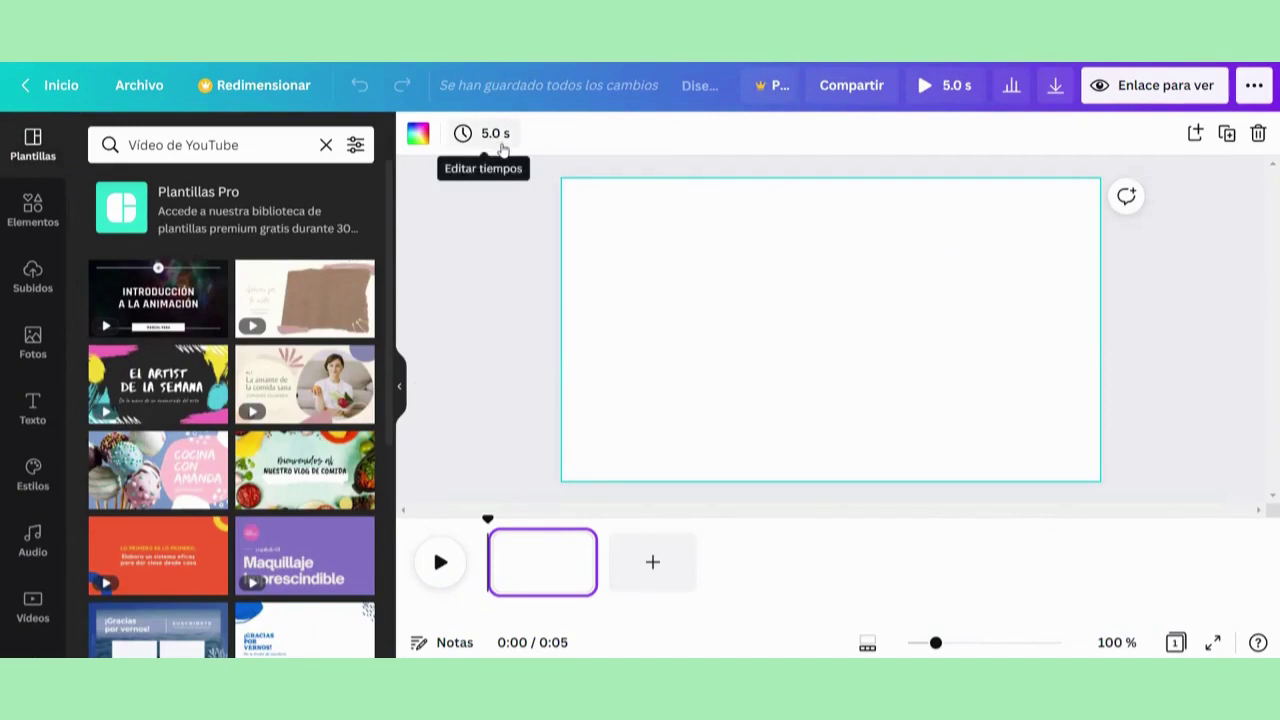
# Add a three-cell grid to the blank page, with one tall left cell and two stacked right cells.
pyautogui.click(405, 398)
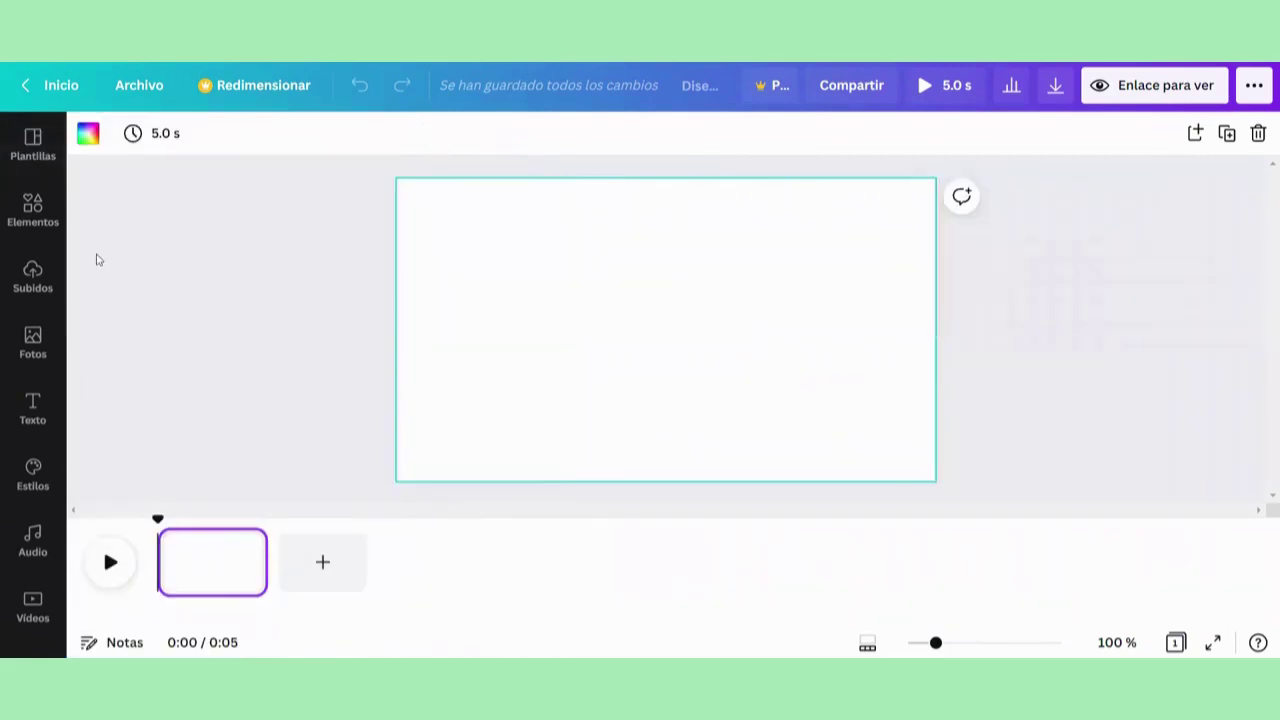
pyautogui.click(32, 212)
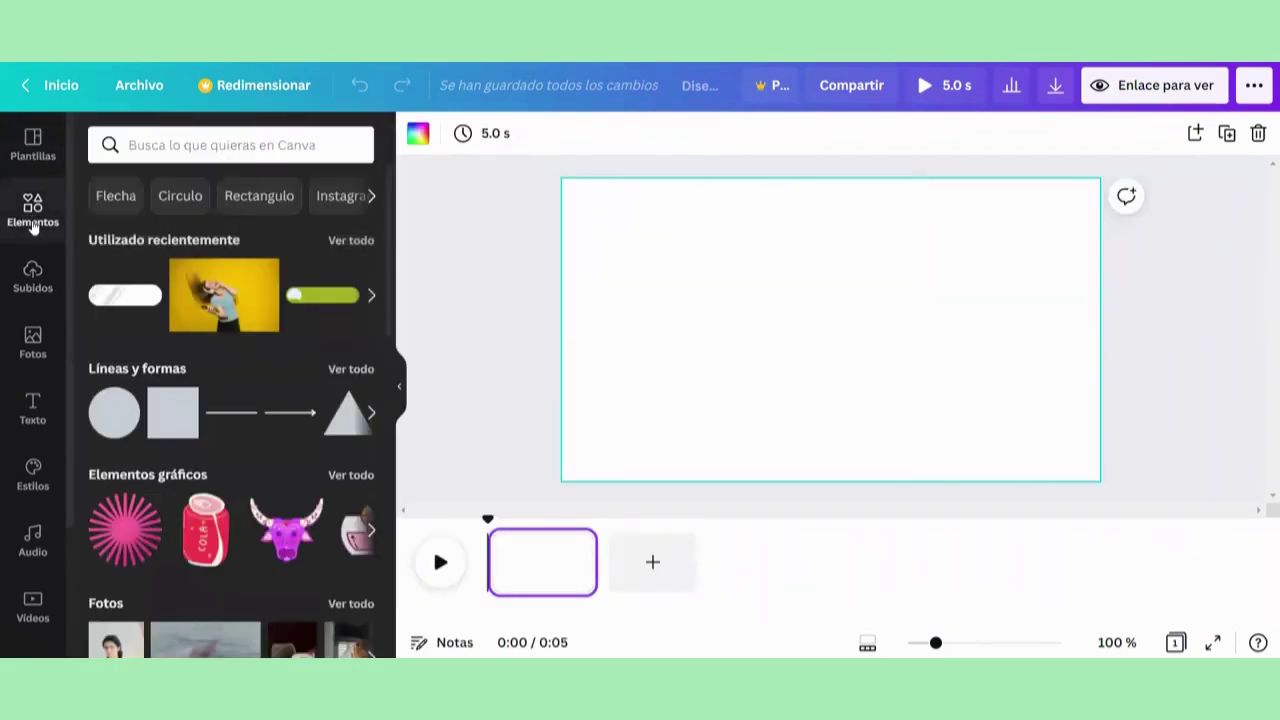
pyautogui.scroll(-10, 235, 435)
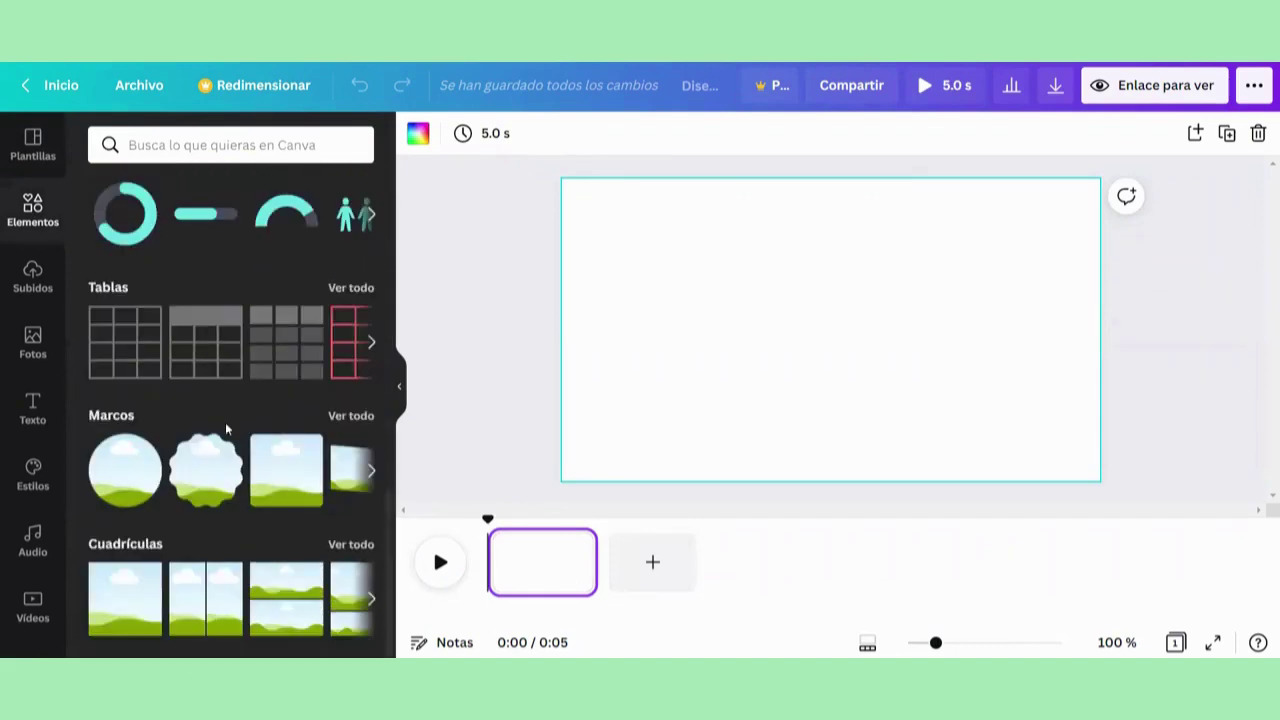
pyautogui.click(350, 548)
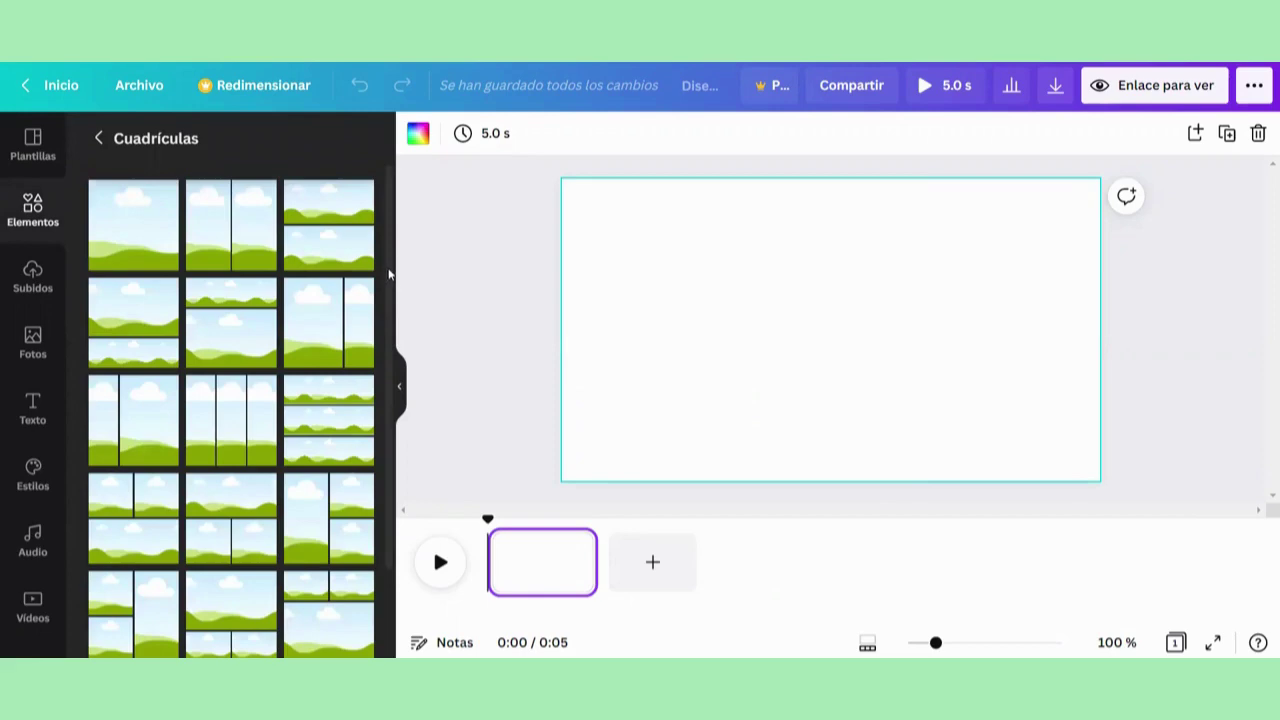
pyautogui.moveTo(389, 272); pyautogui.dragTo(396, 303)
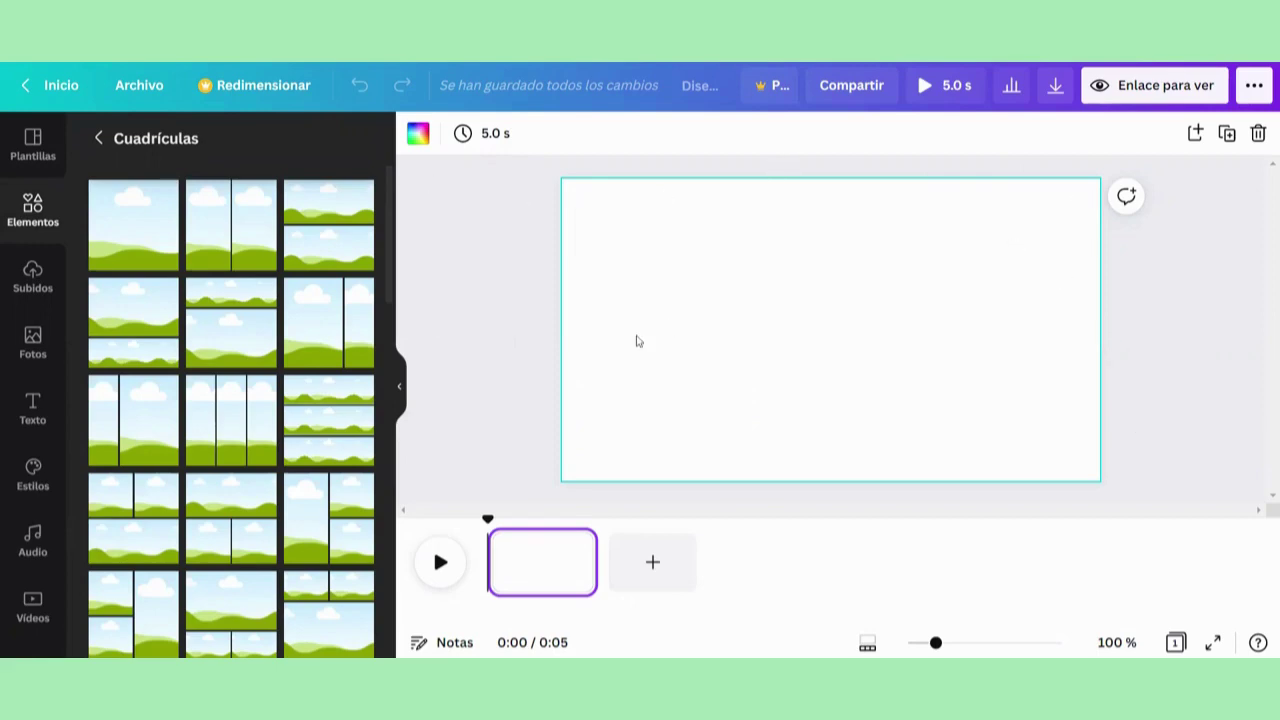
pyautogui.click(352, 525)
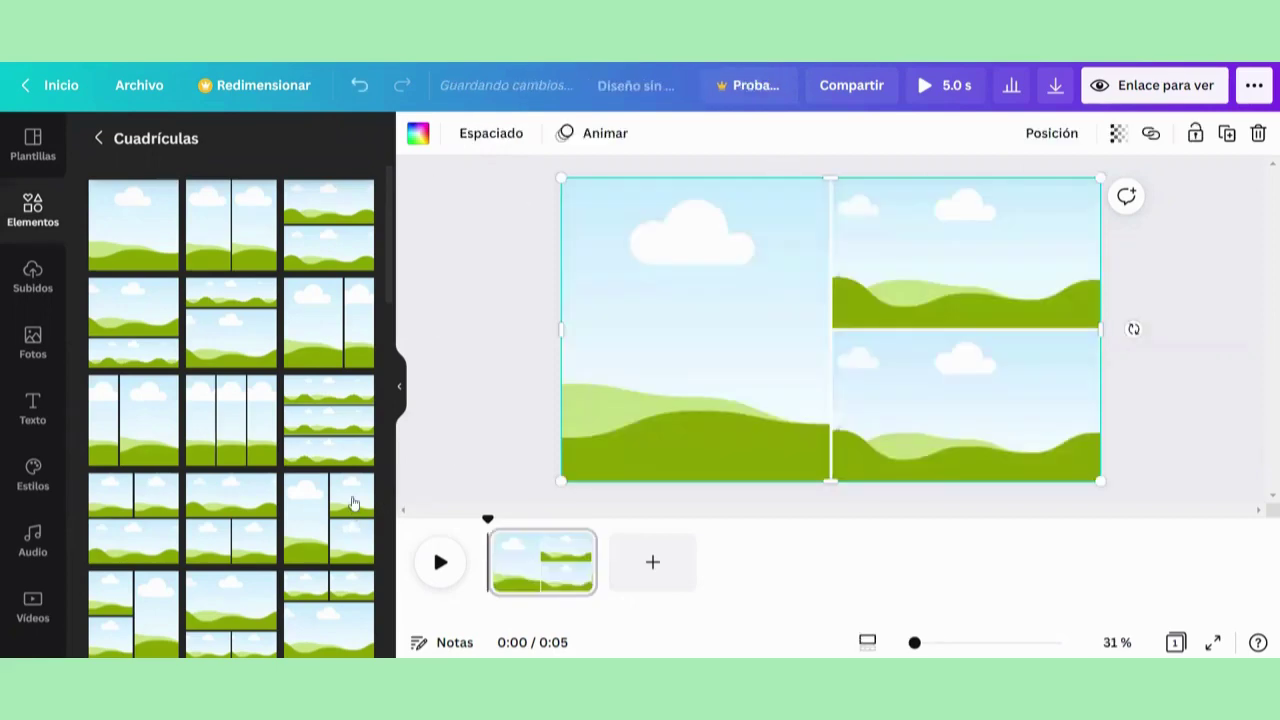
pyautogui.click(399, 385)
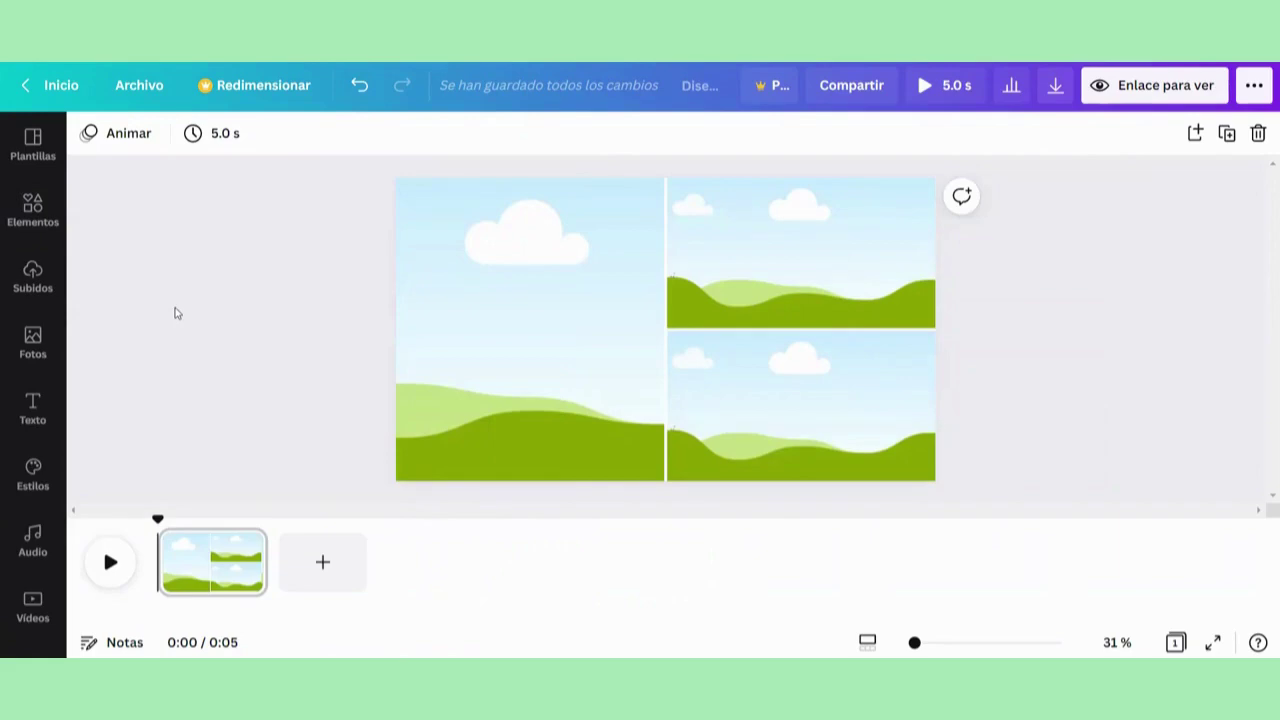
# Search the stock videos for "MUSICA" and place the 16-second violinist clip with the music stand in the grid's tall left cell.
pyautogui.click(31, 612)
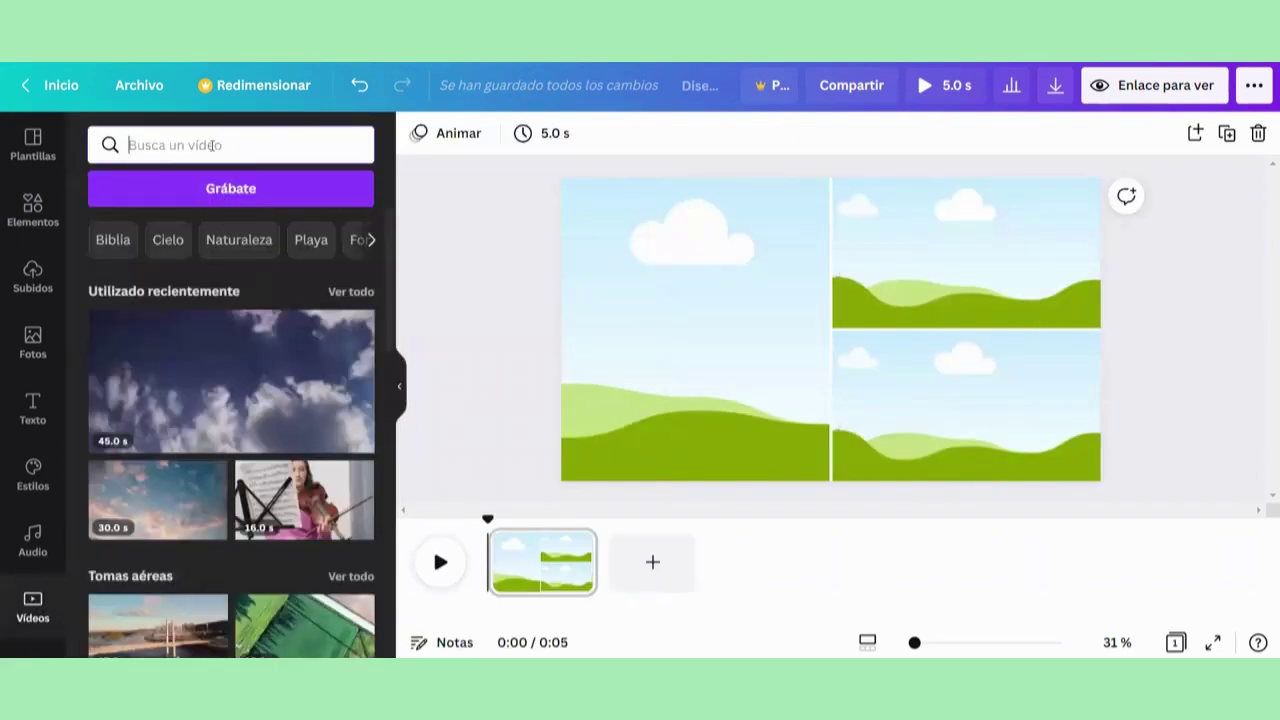
pyautogui.write('MUSICA')
pyautogui.press('Return')
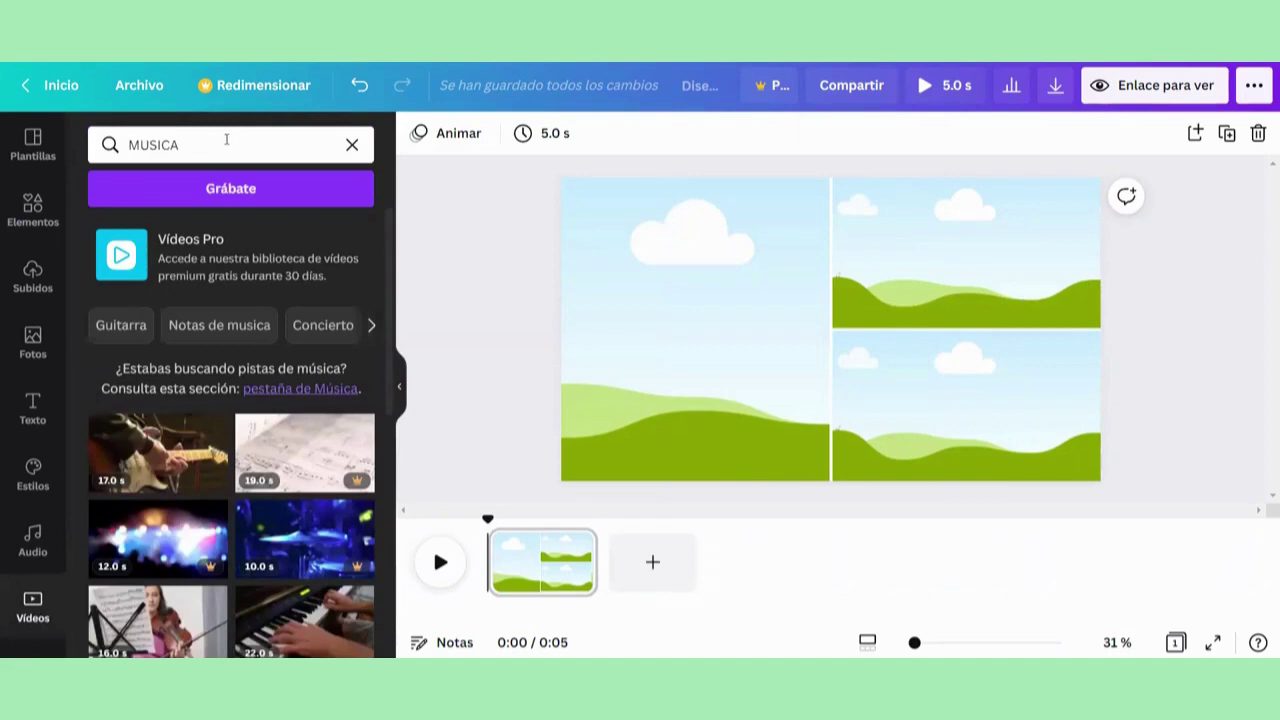
pyautogui.scroll(-3, 190, 457)
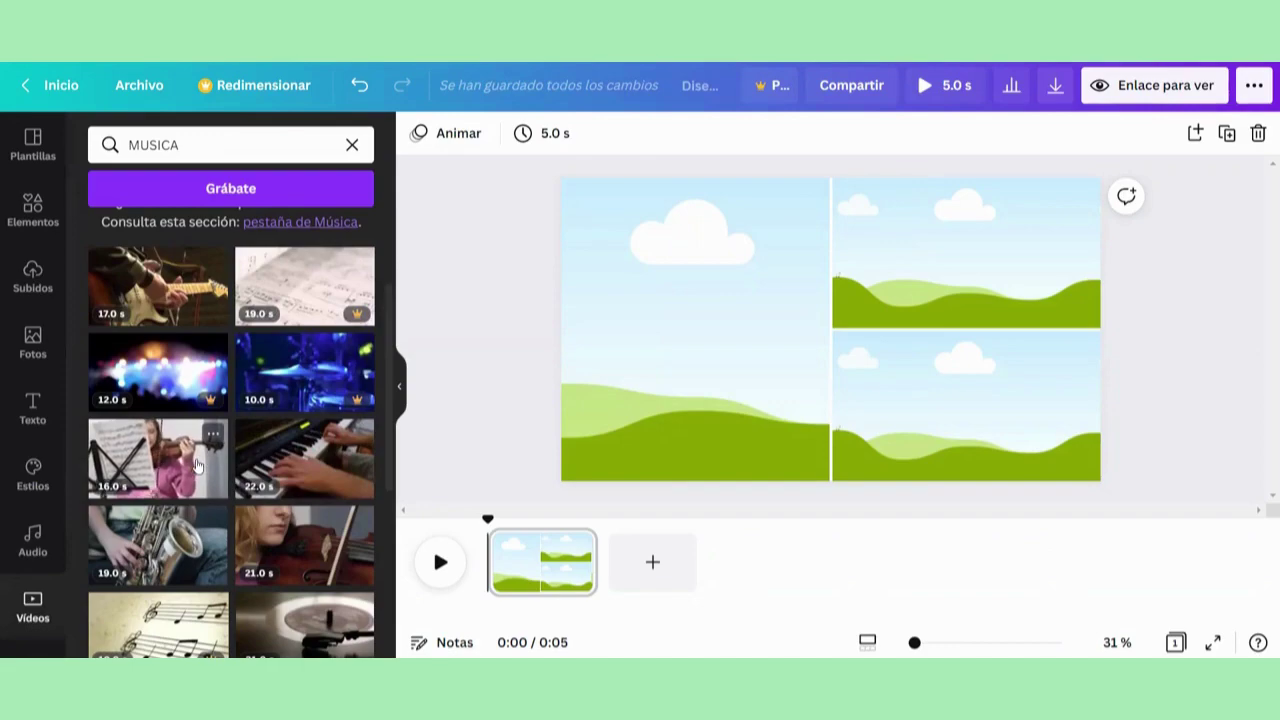
pyautogui.click(131, 453)
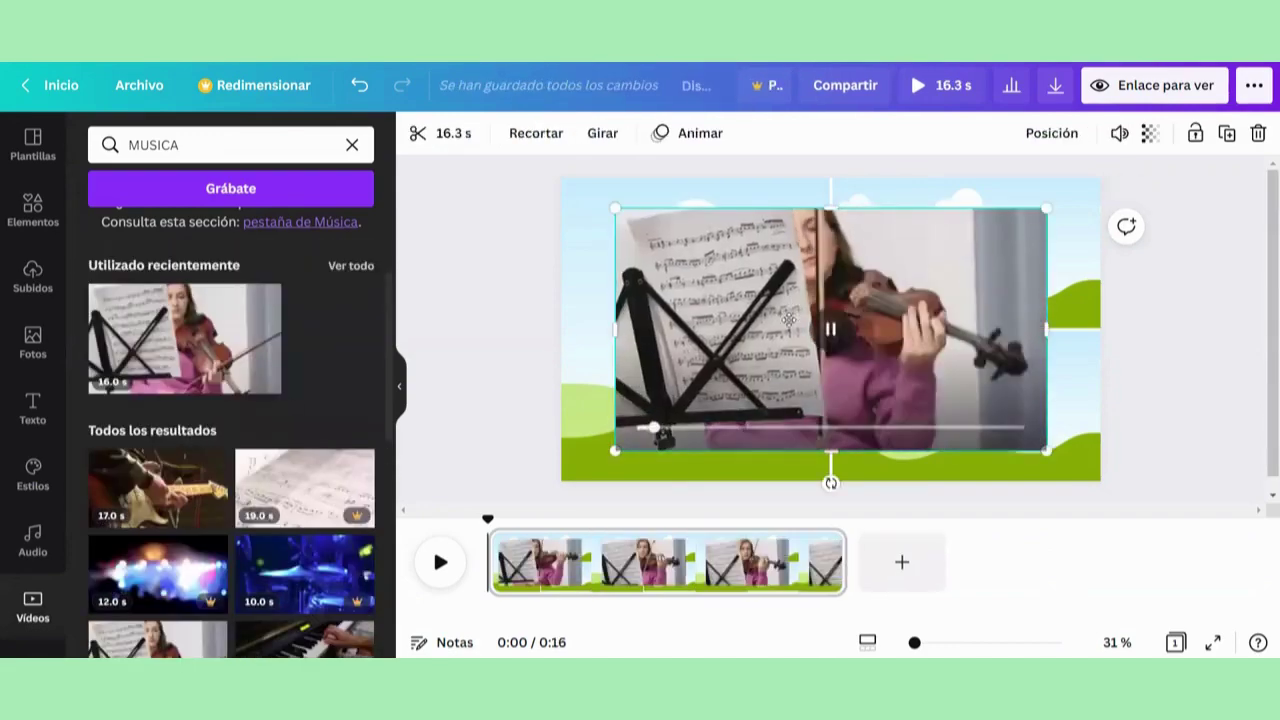
pyautogui.moveTo(789, 318); pyautogui.dragTo(659, 297)
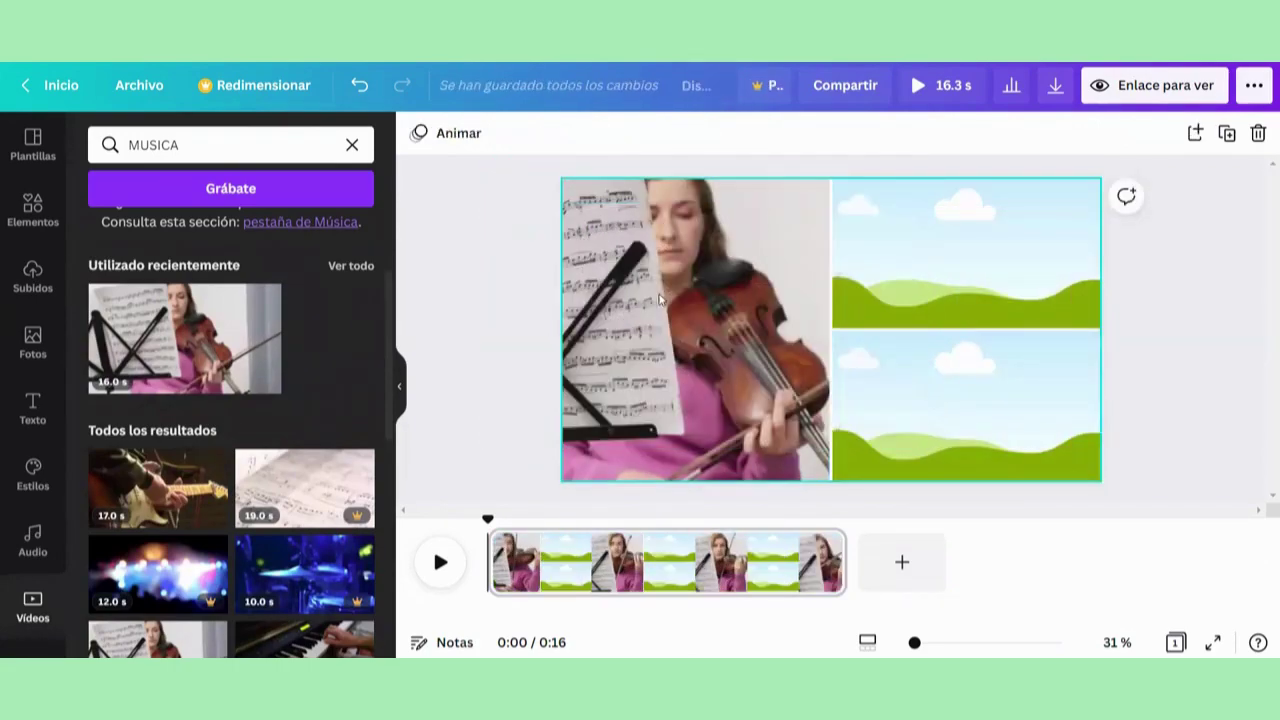
# Place the 22-second piano-playing video in the grid's upper-right cell.
pyautogui.scroll(-5, 358, 393)
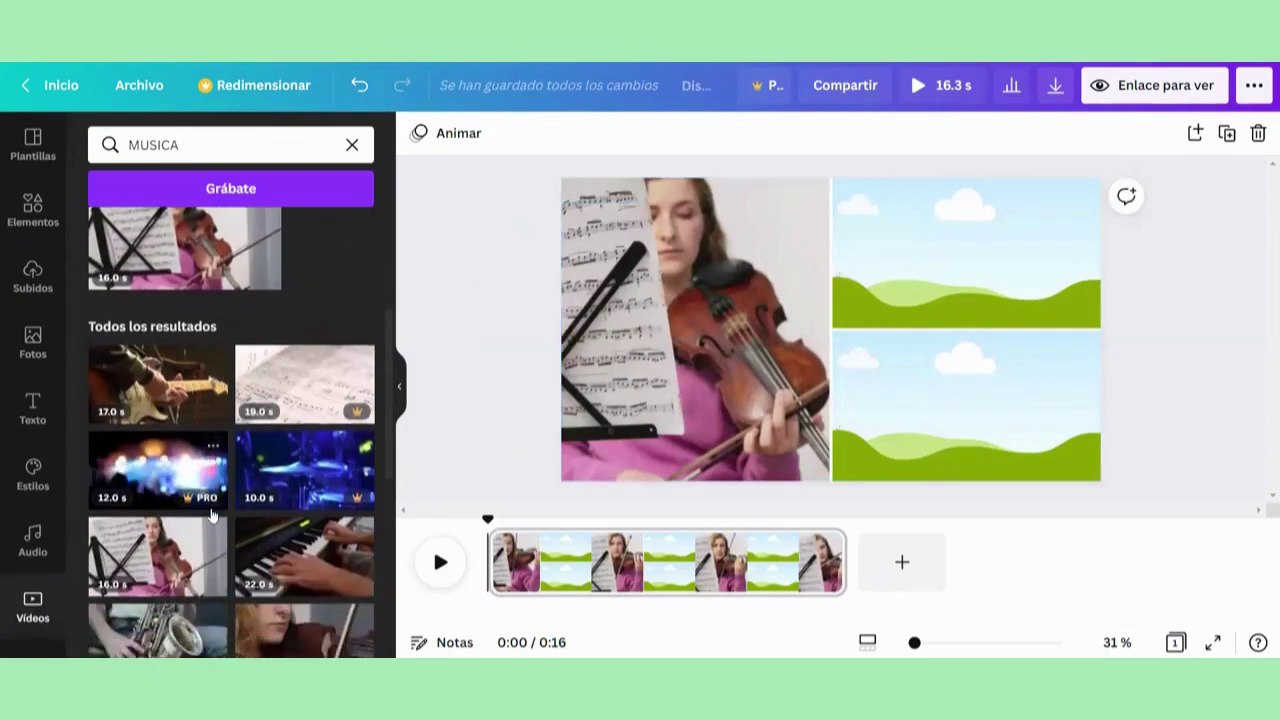
pyautogui.scroll(-5, 345, 588)
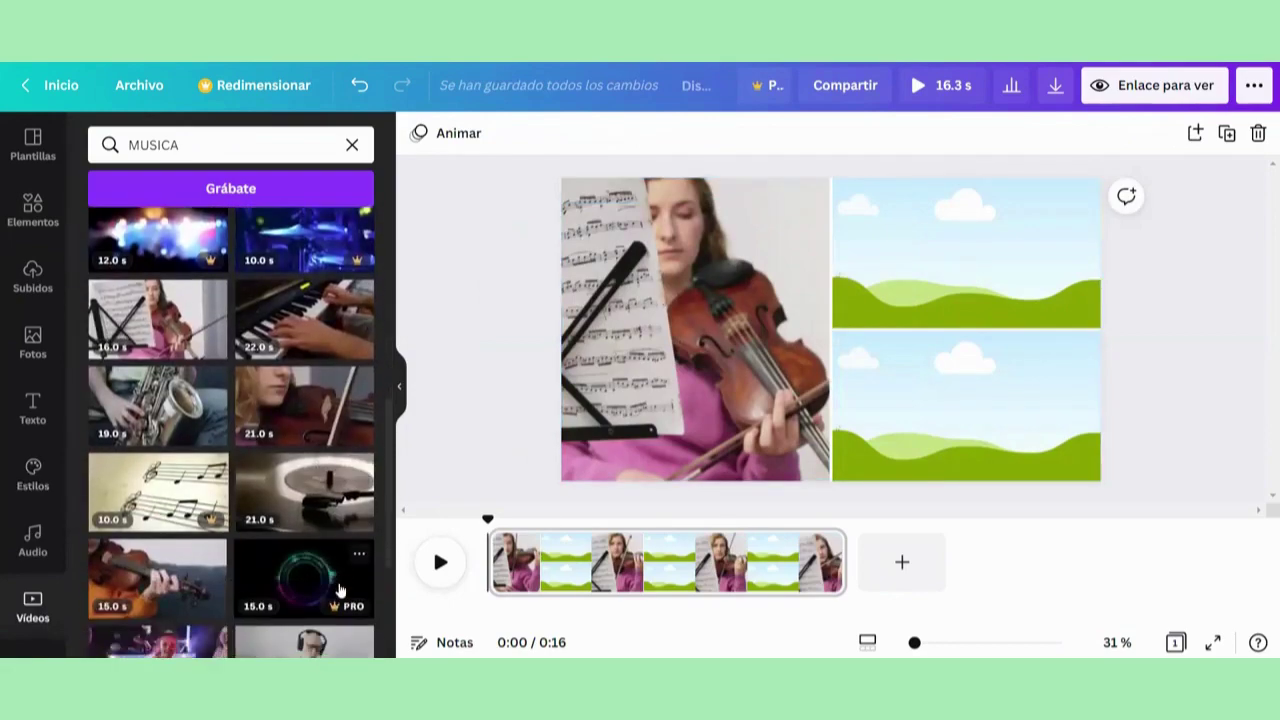
pyautogui.scroll(3, 345, 590)
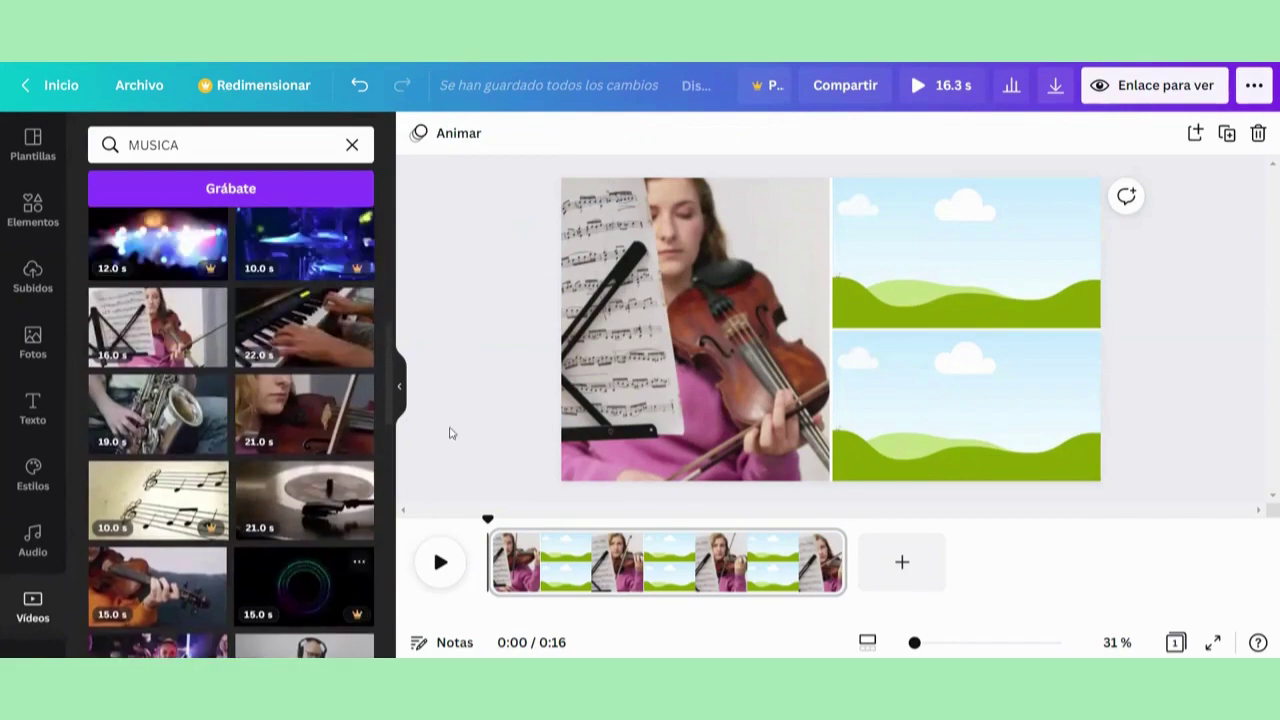
pyautogui.click(332, 338)
pyautogui.moveTo(782, 264); pyautogui.dragTo(946, 213)
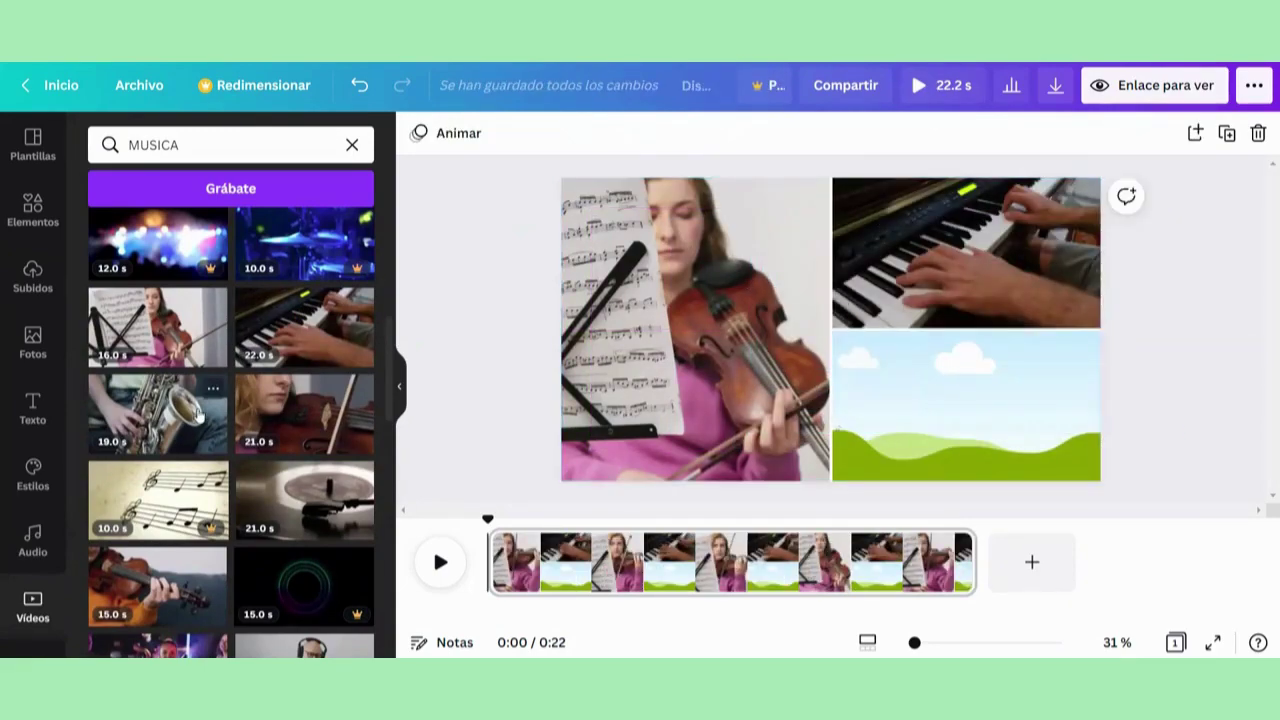
# Place the 21-second record turntable video in the grid's lower-right cell.
pyautogui.click(272, 495)
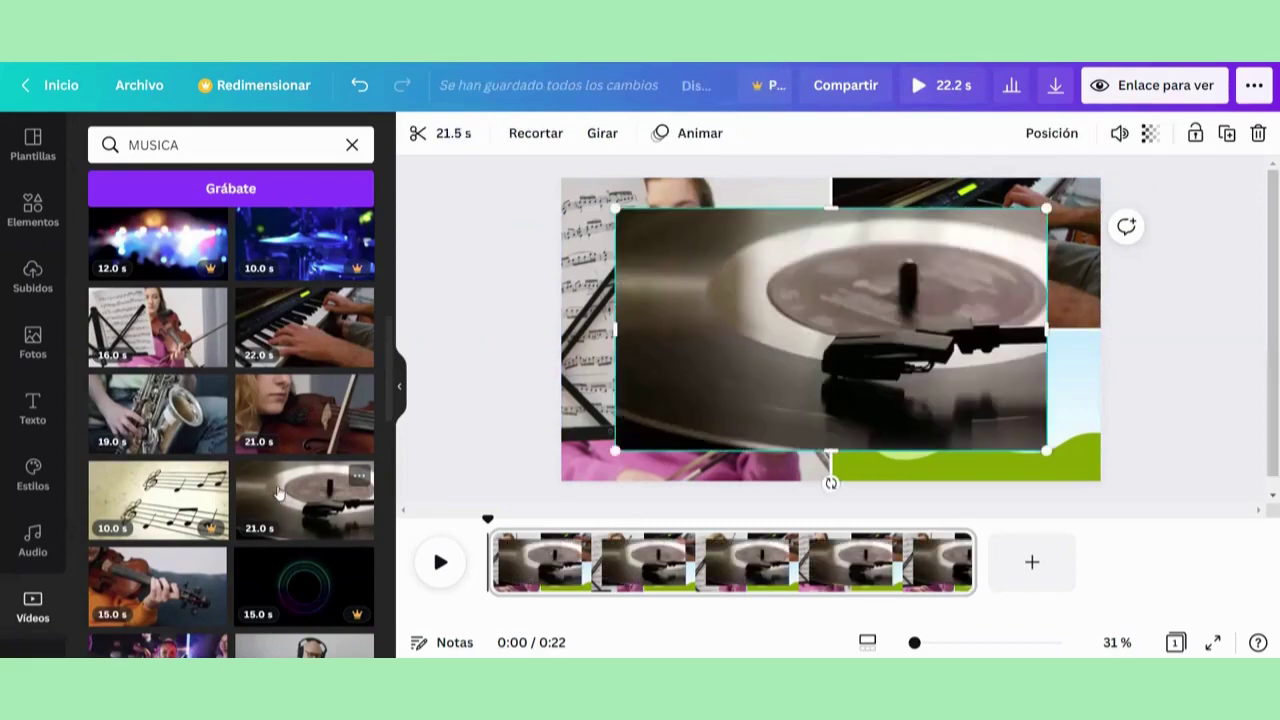
pyautogui.click(399, 390)
pyautogui.moveTo(624, 278); pyautogui.dragTo(778, 425)
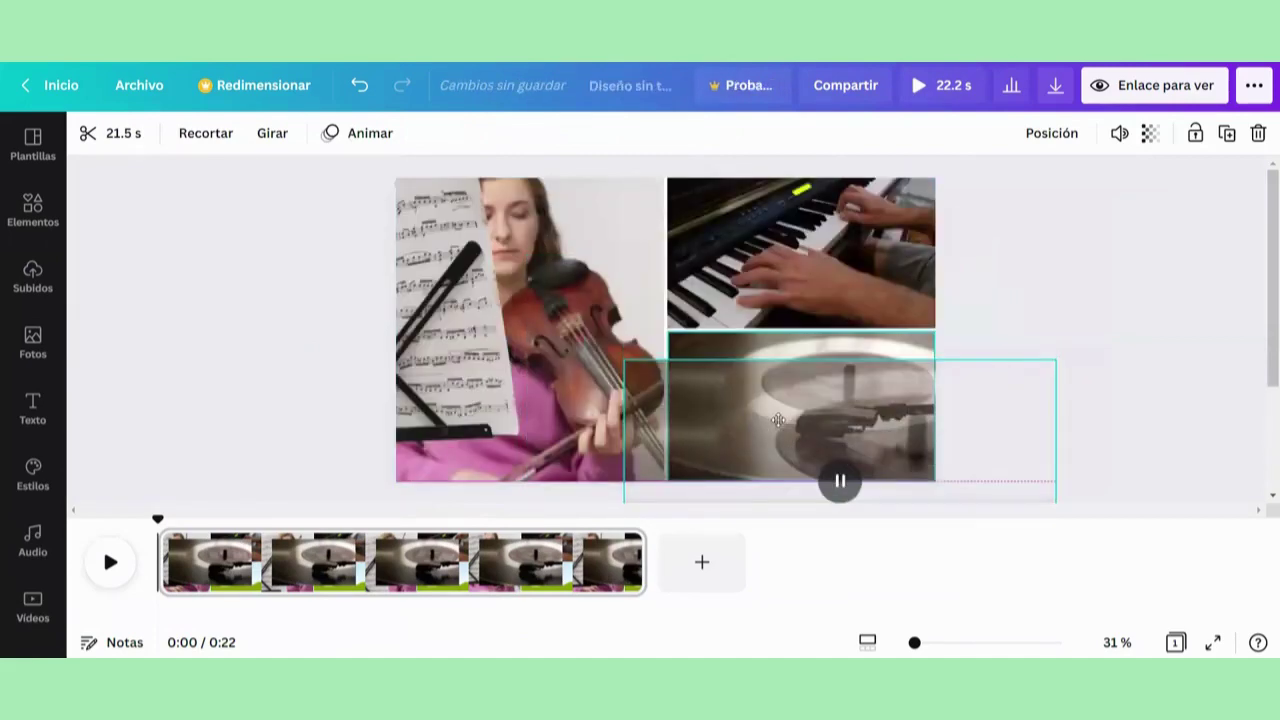
pyautogui.click(956, 320)
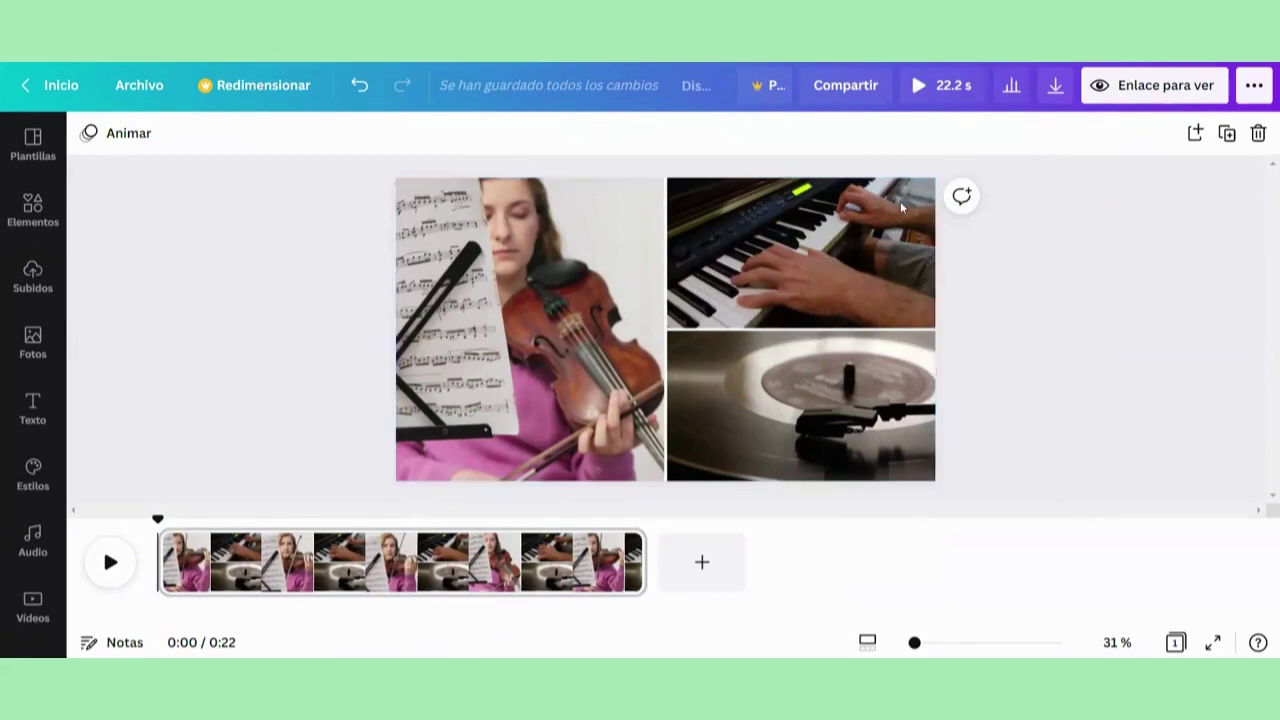
# Set the transparency of the whole video grid to 50.
pyautogui.click(666, 286)
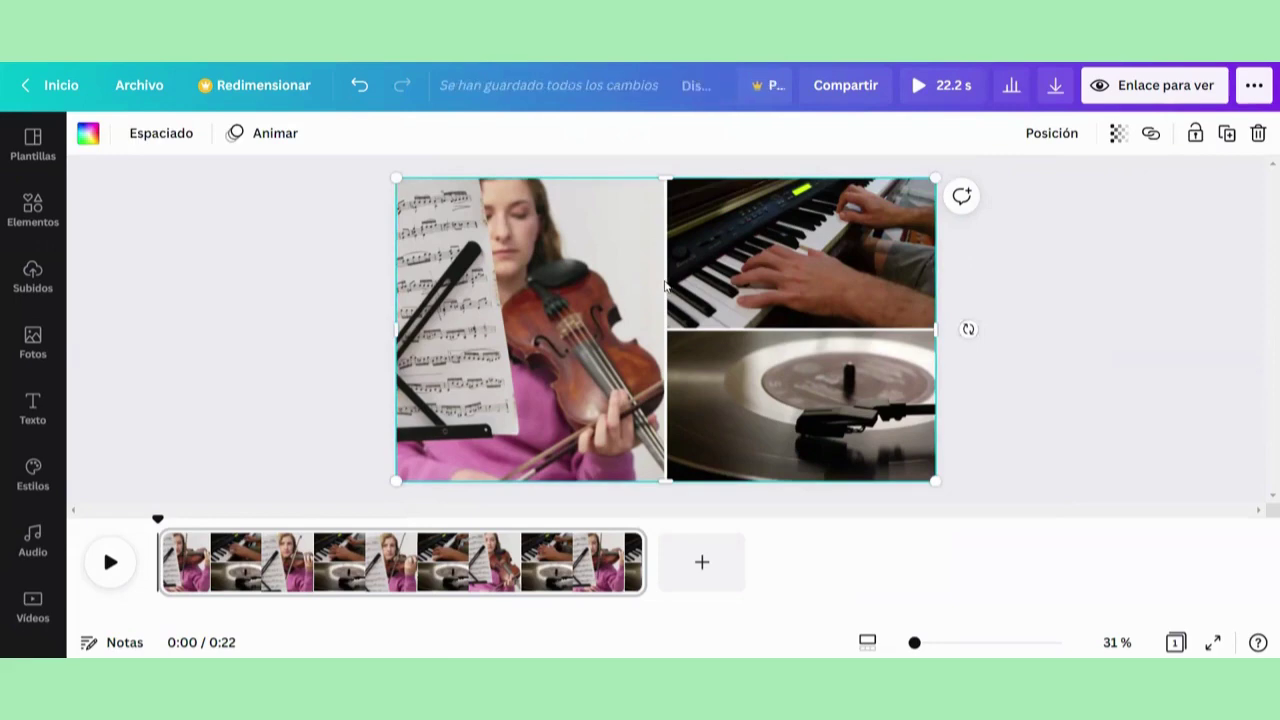
pyautogui.click(1112, 140)
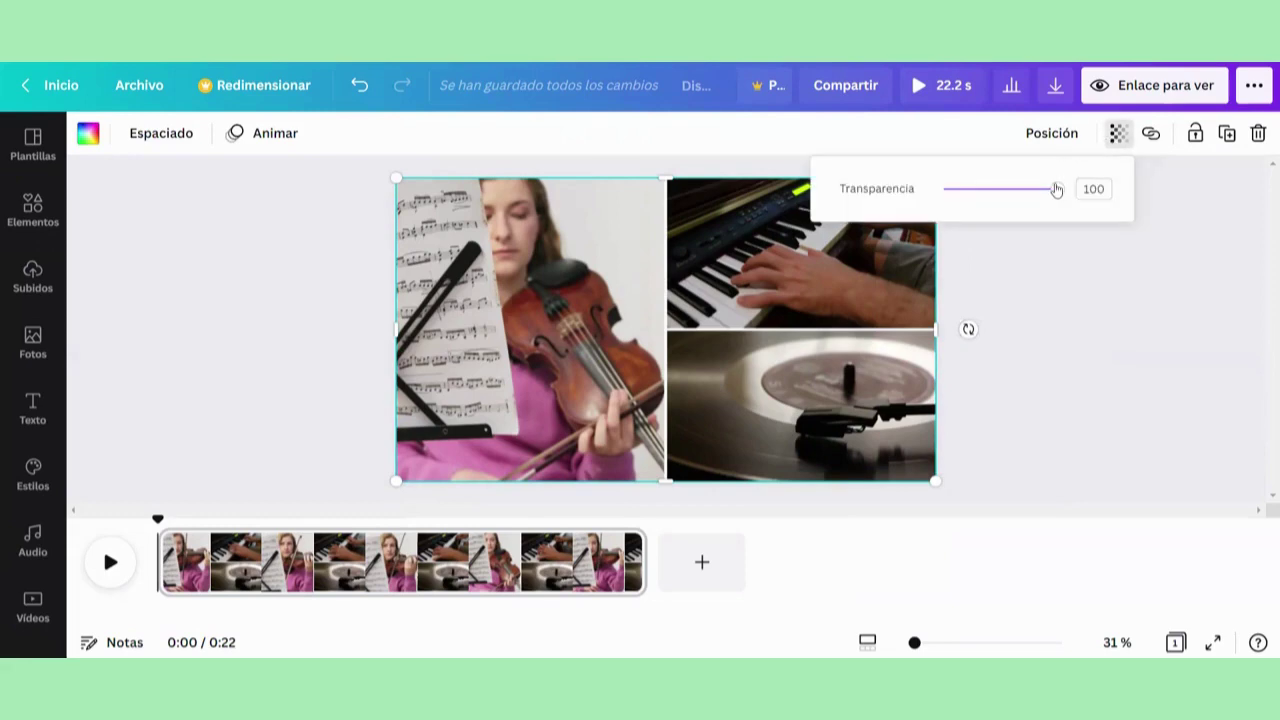
pyautogui.moveTo(1056, 190); pyautogui.dragTo(999, 192)
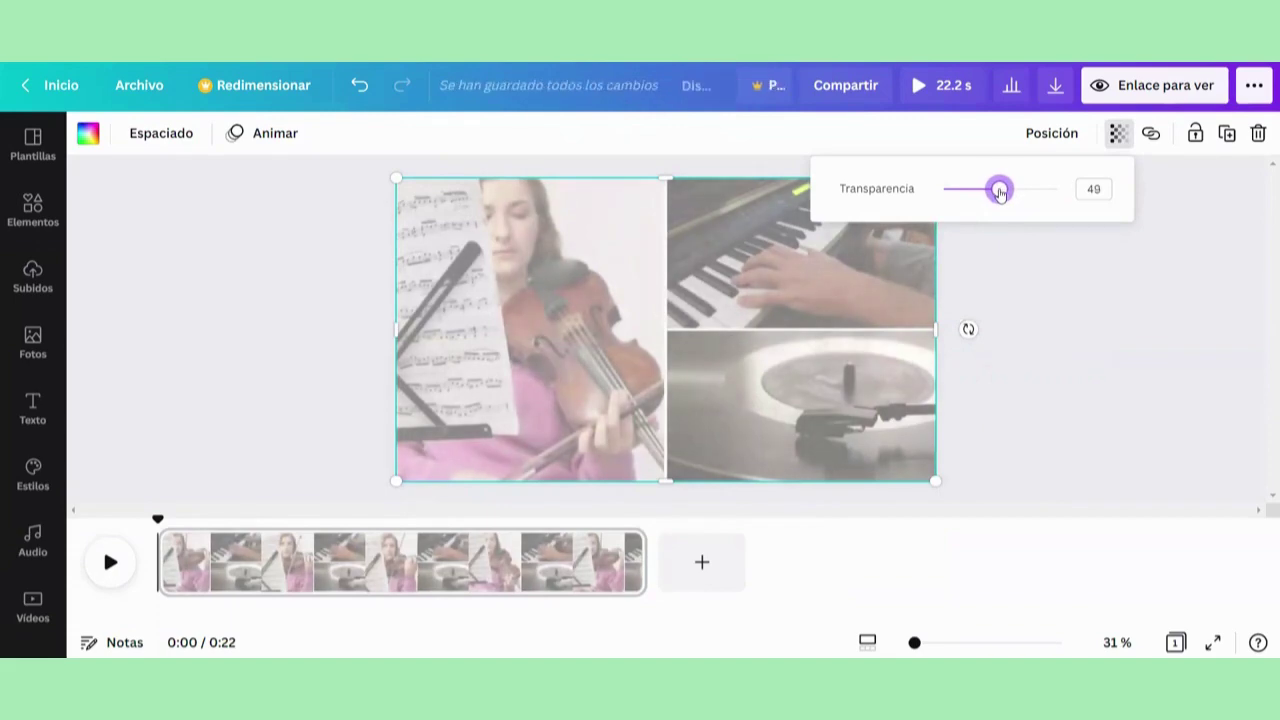
pyautogui.click(1090, 189)
pyautogui.write('50')
pyautogui.press('Return')
pyautogui.press('Escape')
pyautogui.click(1004, 330)
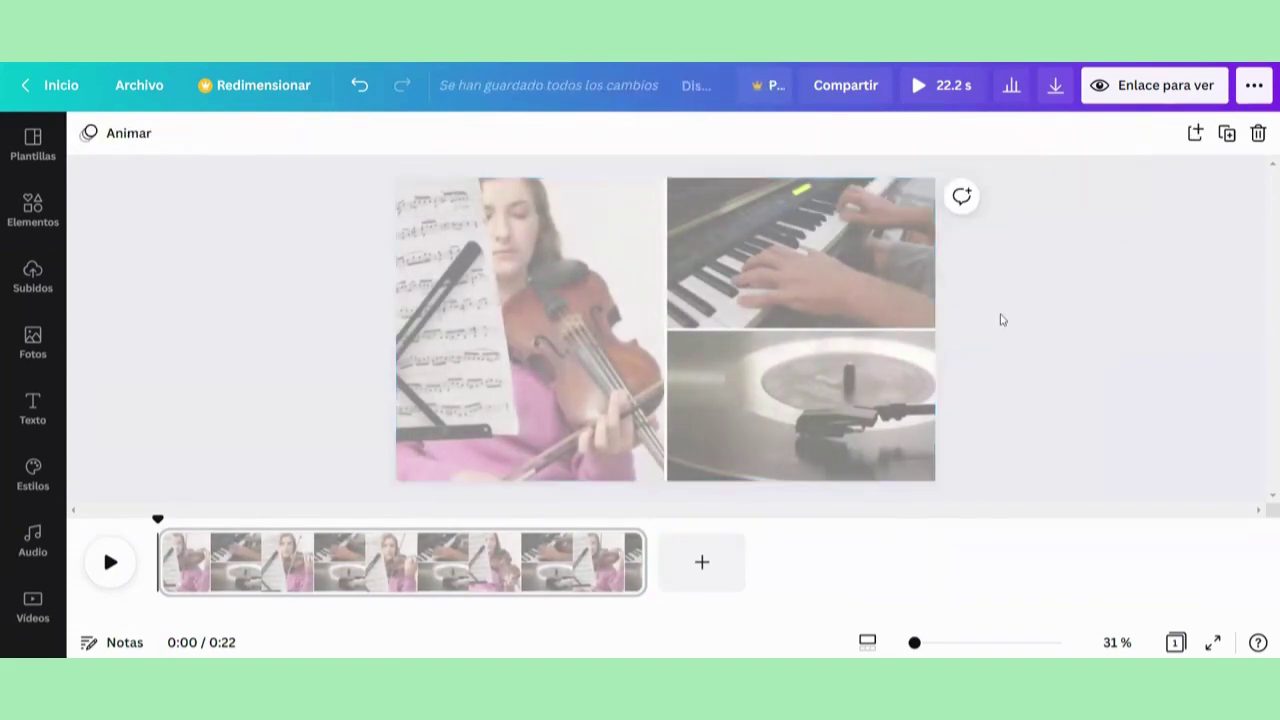
# Shrink the video grid toward the page's lower-left corner to expose the page background, and select that background.
pyautogui.click(885, 281)
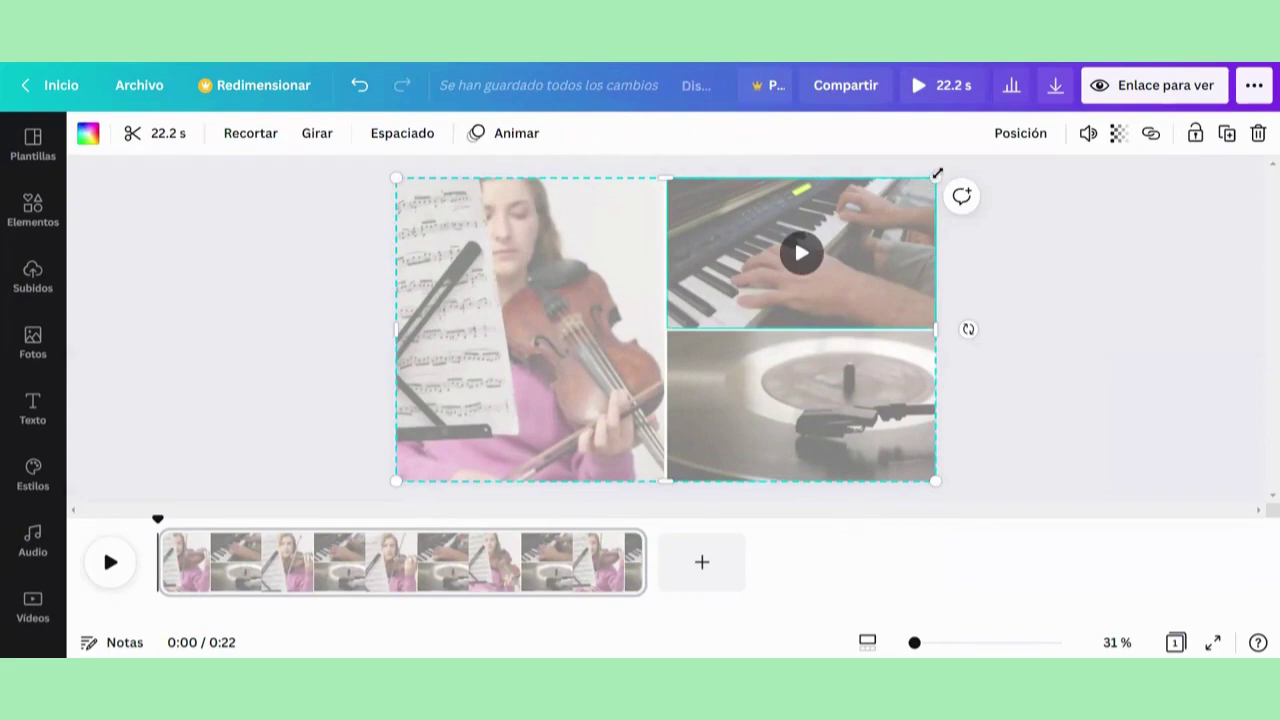
pyautogui.moveTo(933, 175); pyautogui.dragTo(866, 214)
pyautogui.click(891, 201)
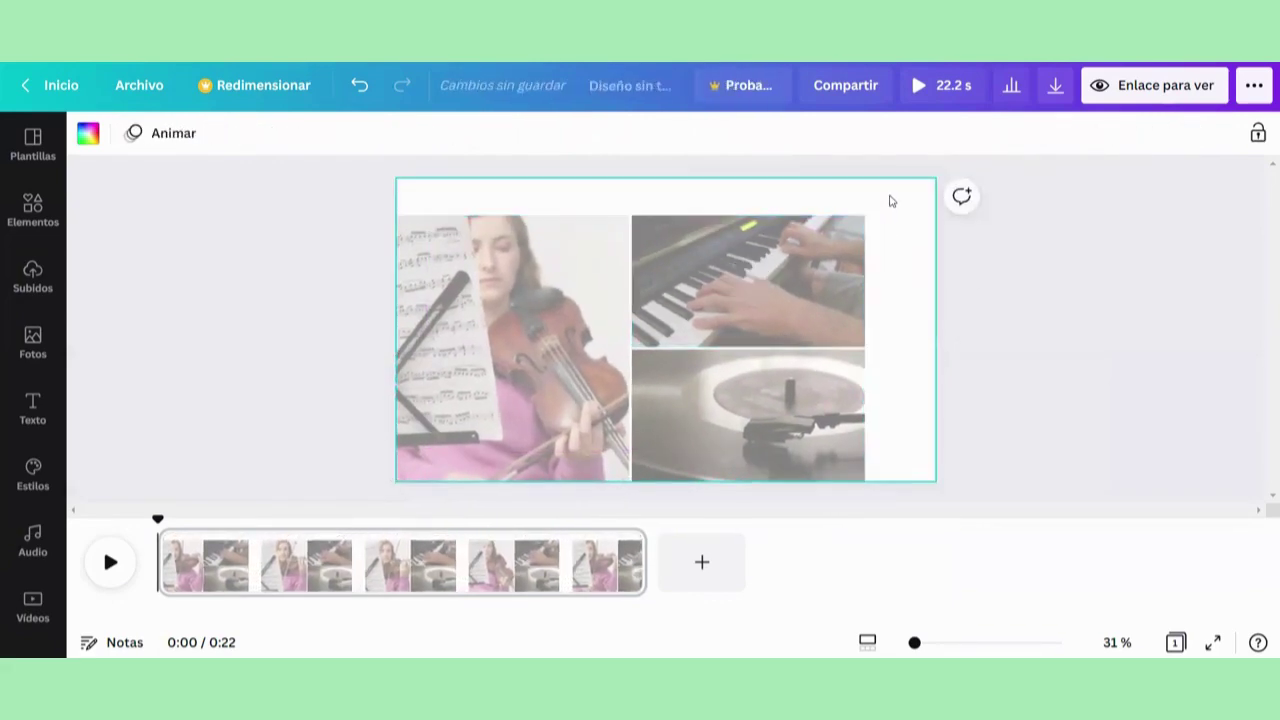
# Color the page background orange and lighten it to the pale peach tone #FFF3EC.
pyautogui.click(80, 136)
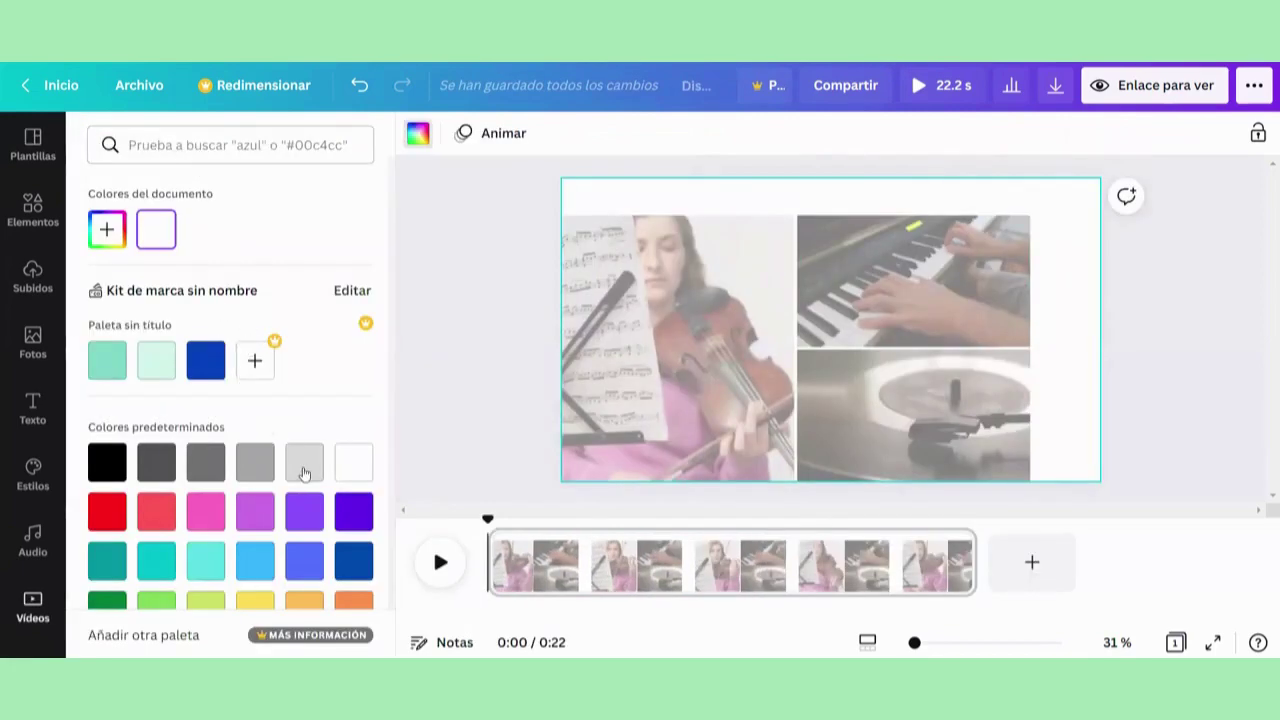
pyautogui.scroll(-1, 304, 472)
pyautogui.click(107, 187)
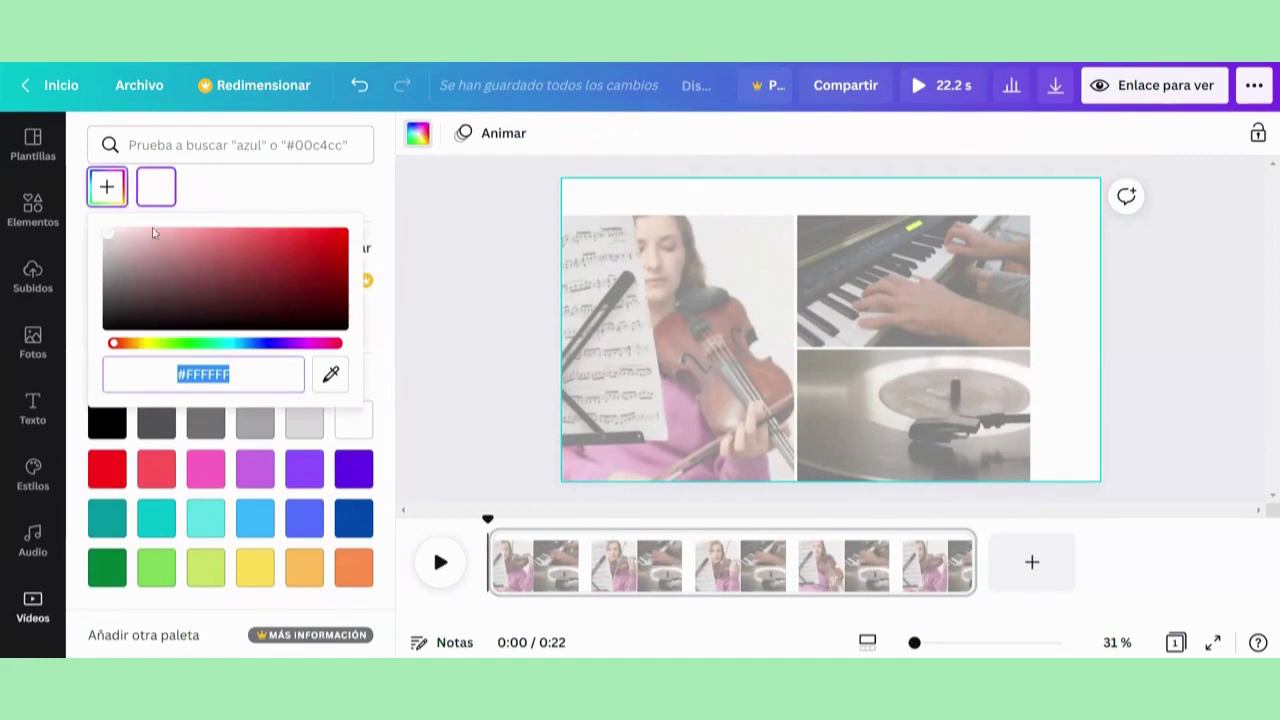
pyautogui.click(387, 350)
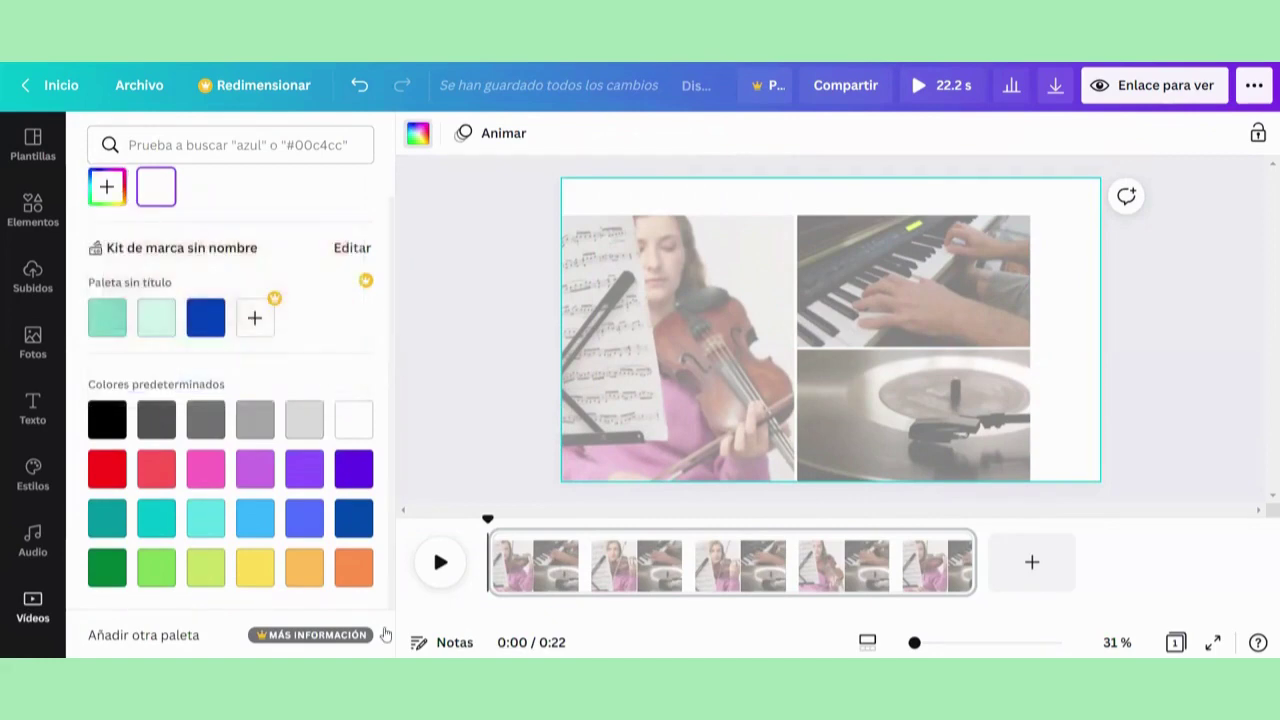
pyautogui.click(356, 567)
pyautogui.click(118, 192)
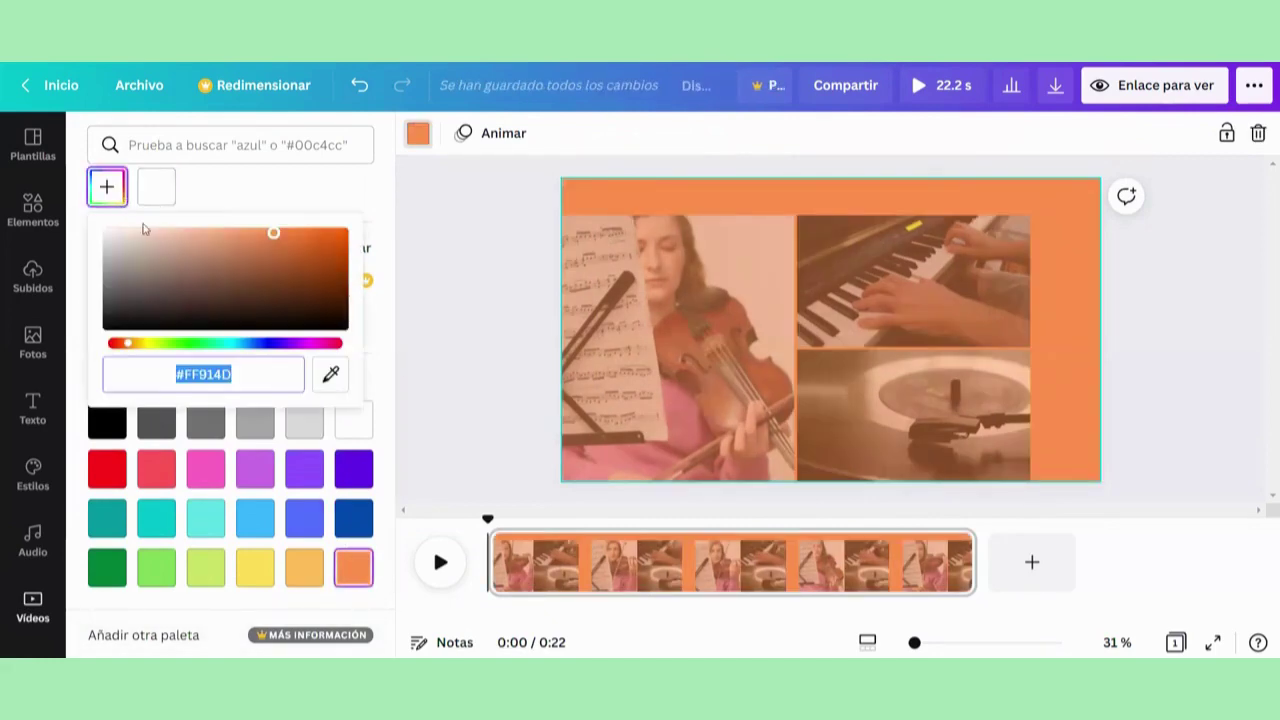
pyautogui.moveTo(145, 232); pyautogui.dragTo(121, 216)
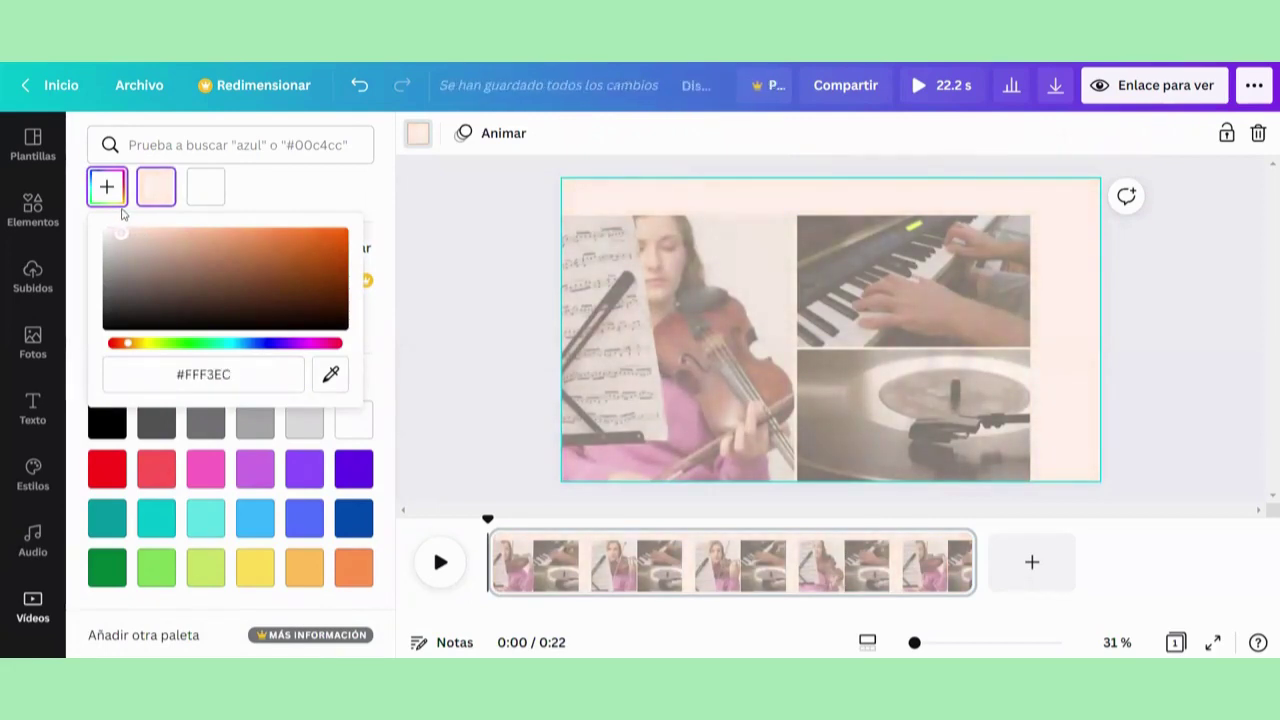
pyautogui.click(424, 299)
pyautogui.click(424, 299)
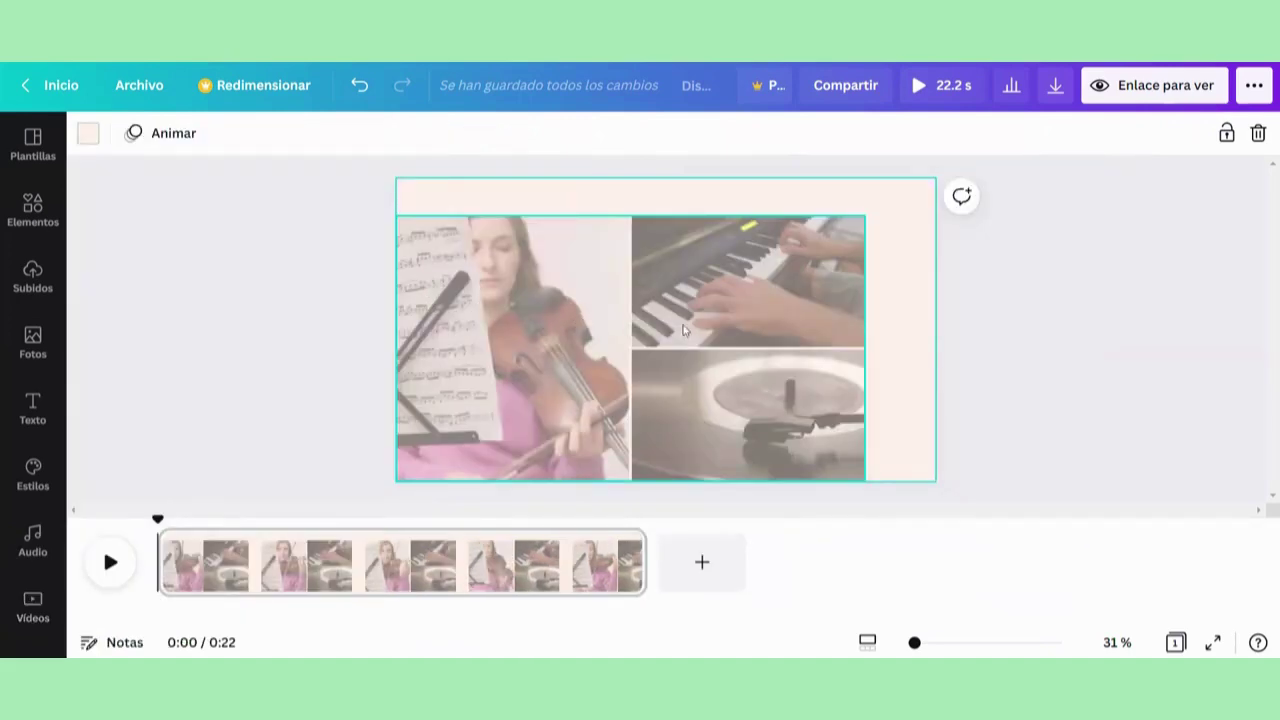
# Enlarge the video grid from its upper-right corner so it fills the whole page.
pyautogui.click(821, 264)
pyautogui.moveTo(875, 209); pyautogui.dragTo(939, 175)
pyautogui.click(286, 508)
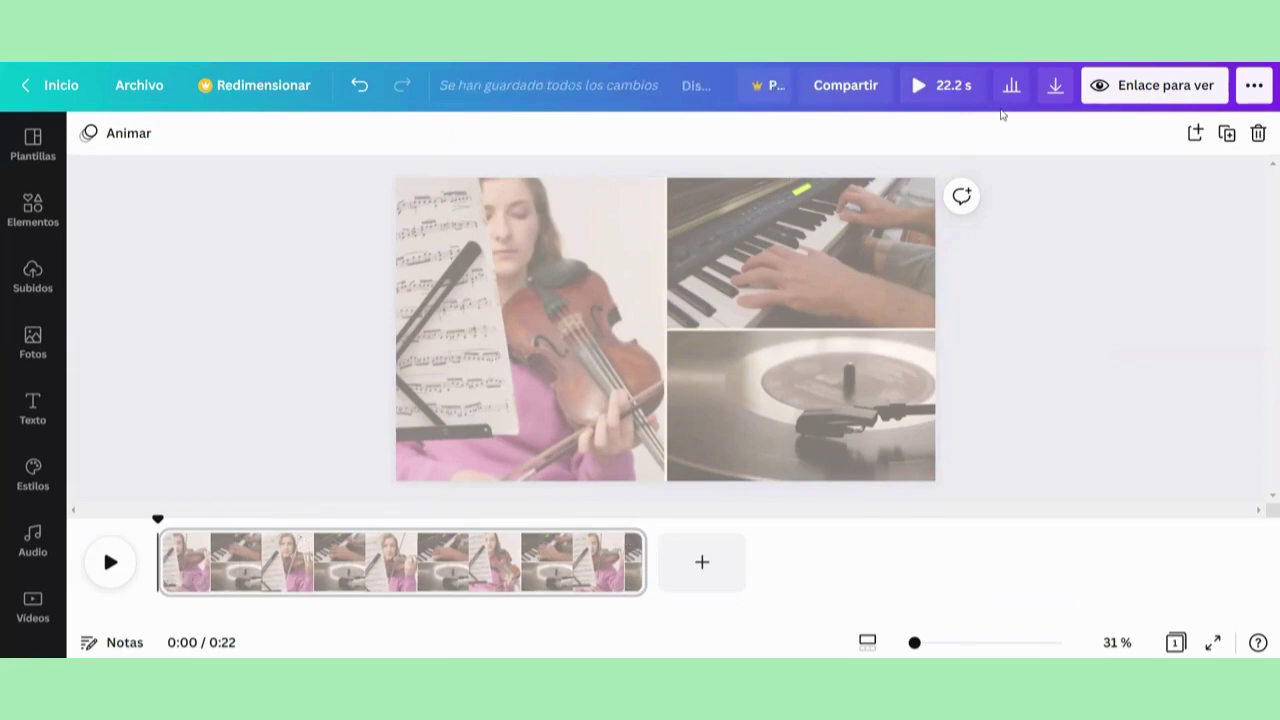
# Trim the end of the page's clip in the timeline to a duration of 7.0 s.
pyautogui.click(870, 256)
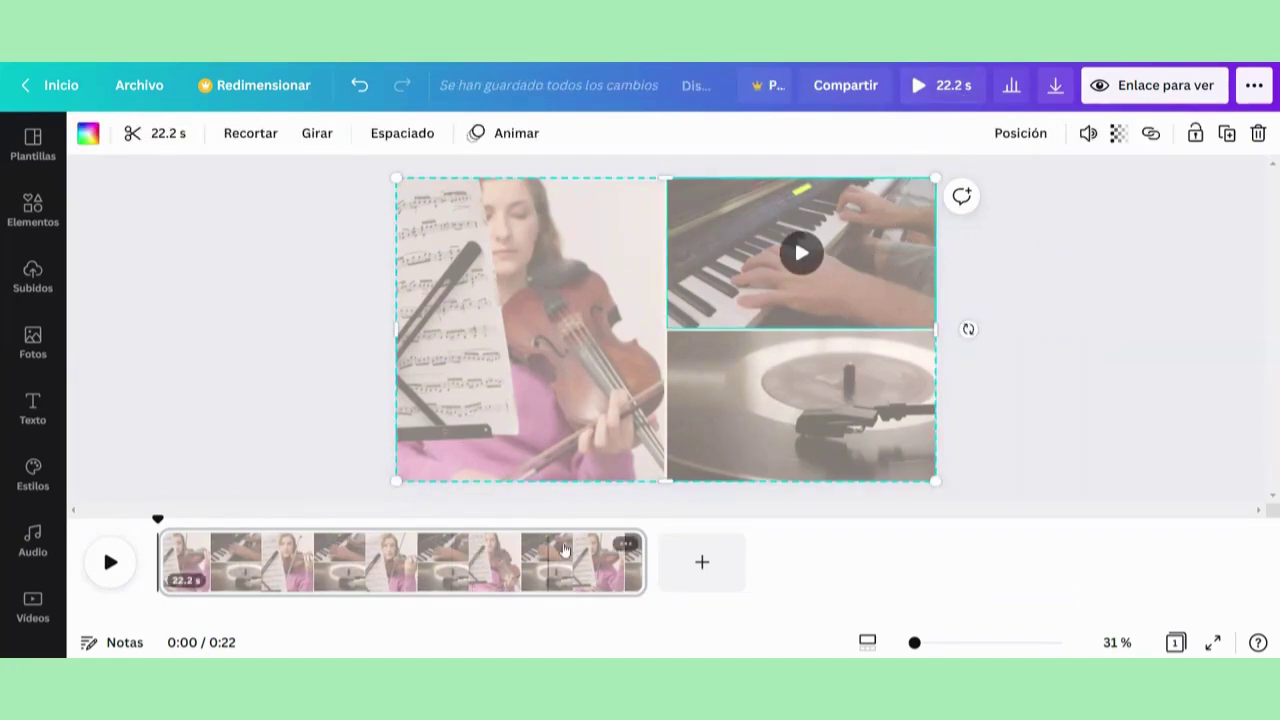
pyautogui.click(631, 565)
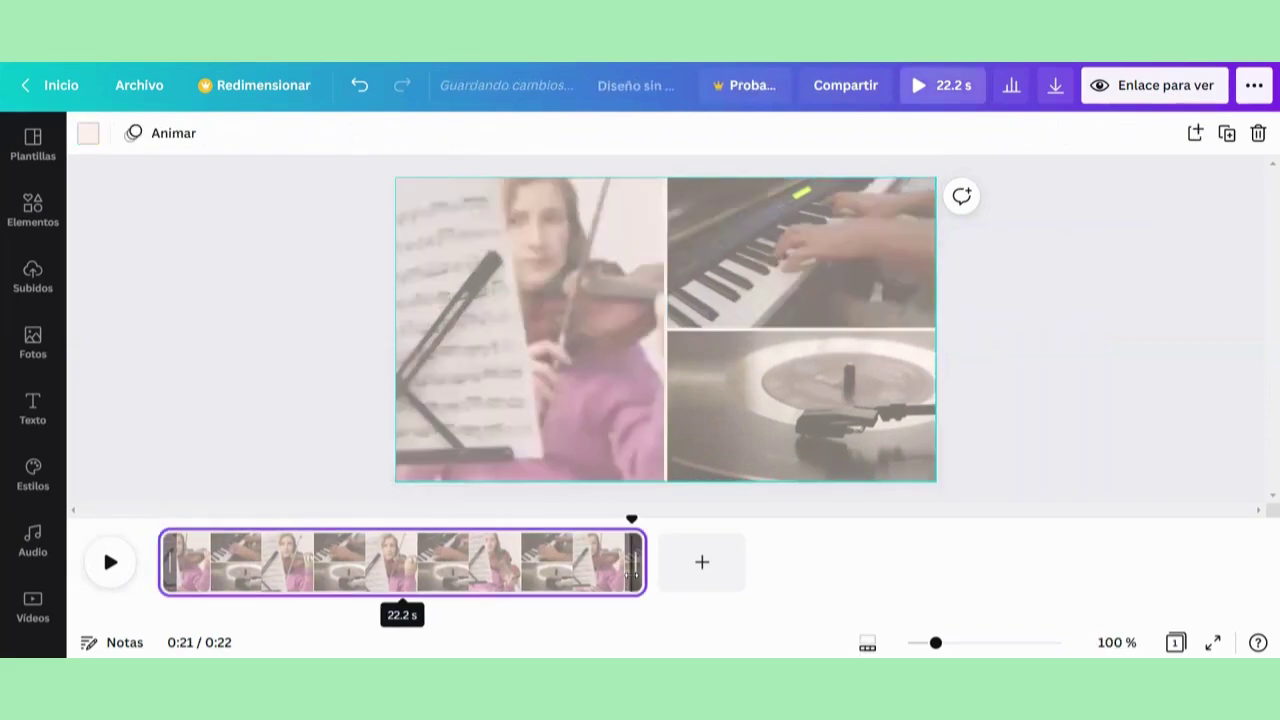
pyautogui.moveTo(625, 568); pyautogui.dragTo(304, 572)
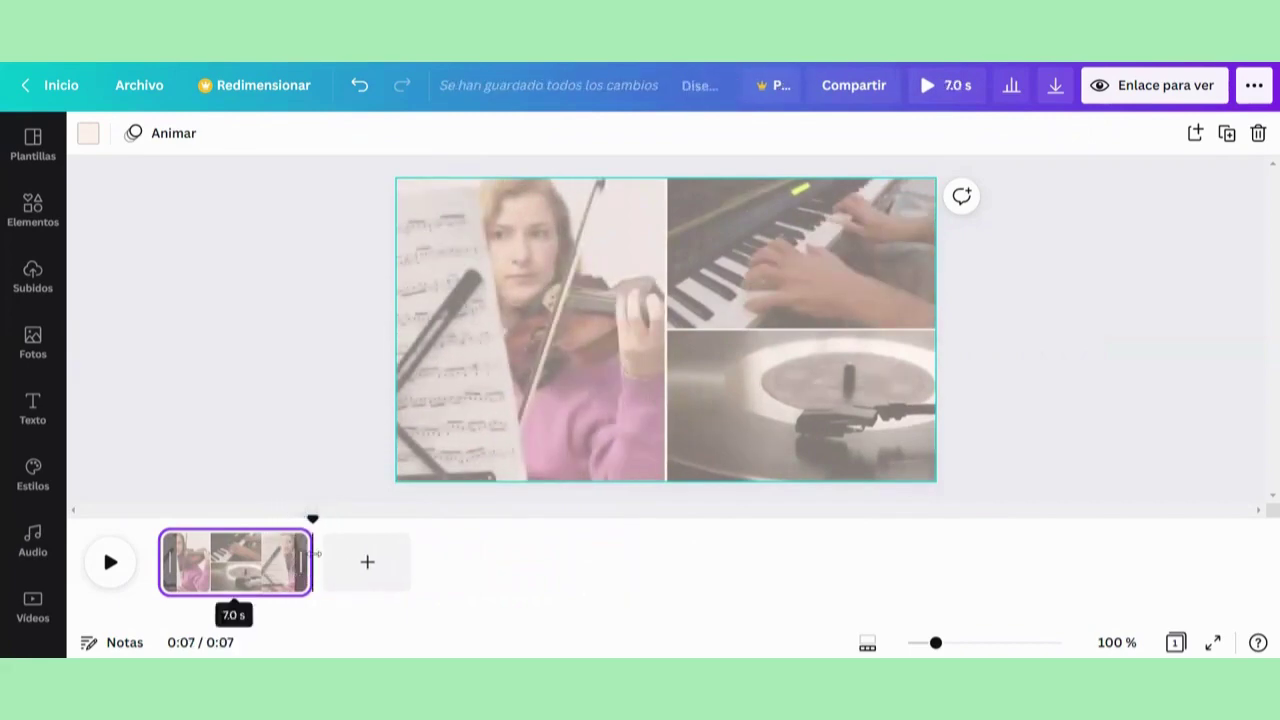
# Add the pill-shaped frame with a small circular photo slot from the Marcos collection to the page.
pyautogui.click(357, 397)
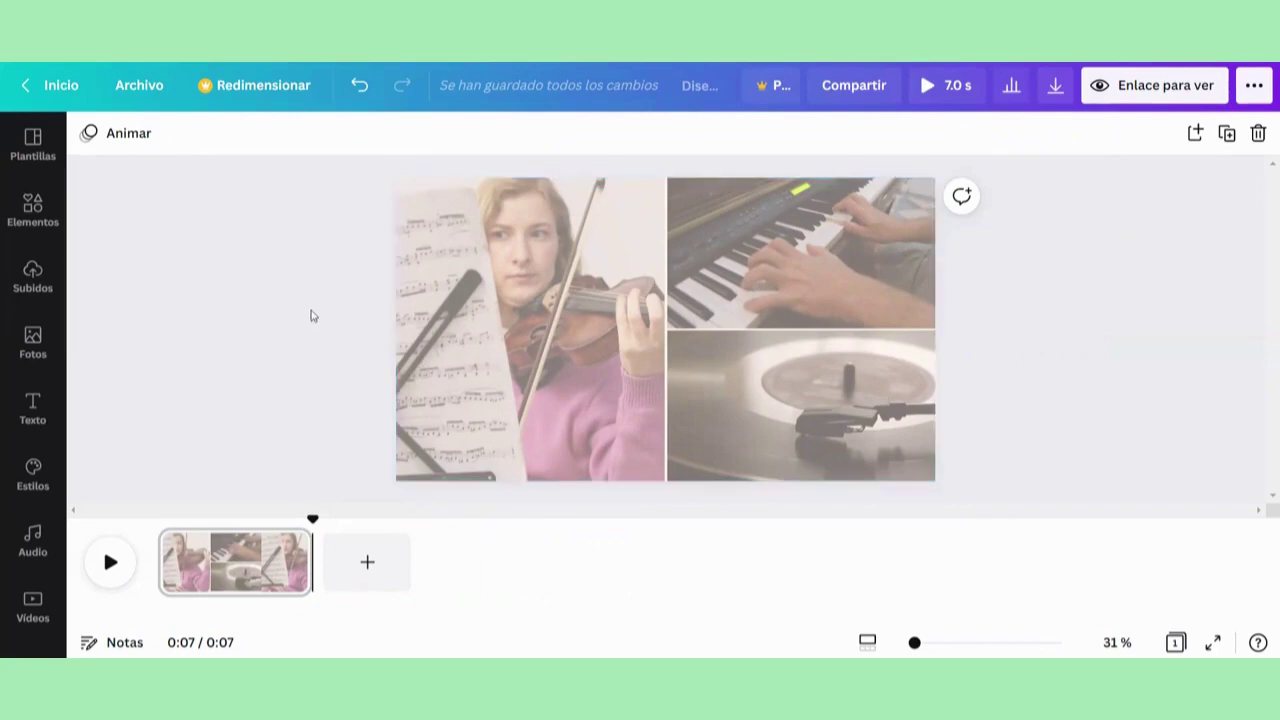
pyautogui.click(22, 210)
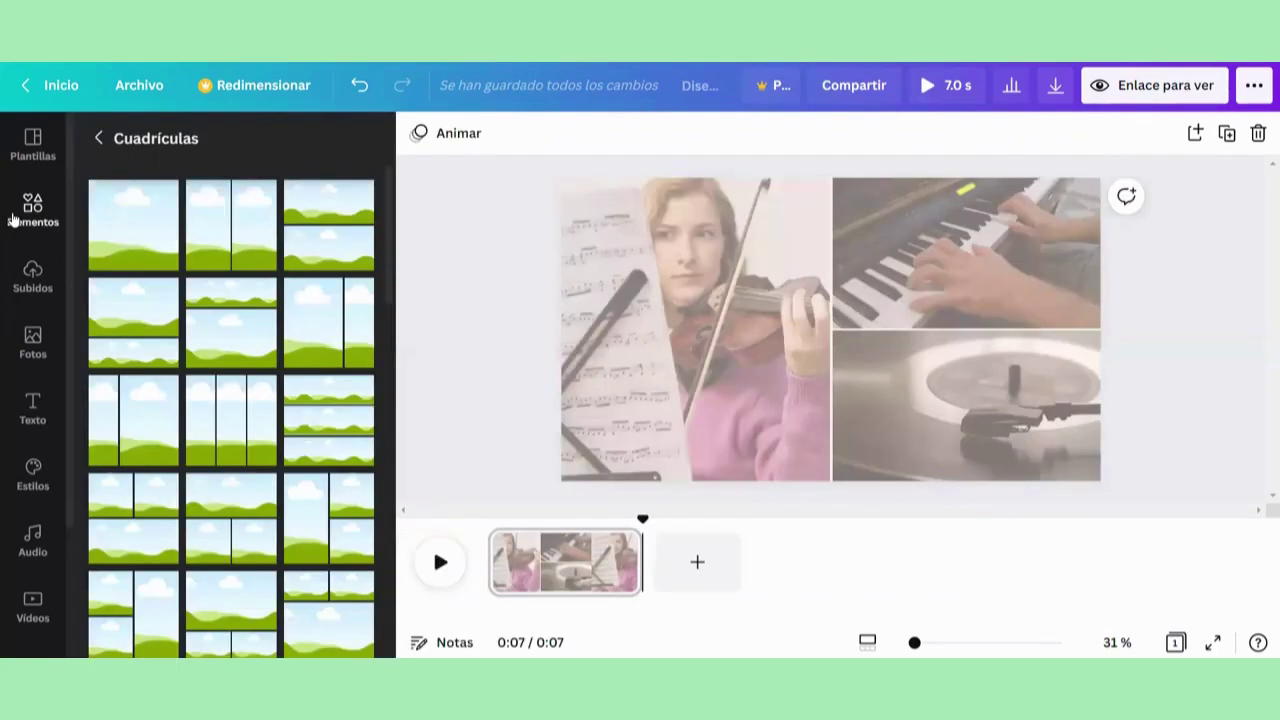
pyautogui.click(97, 140)
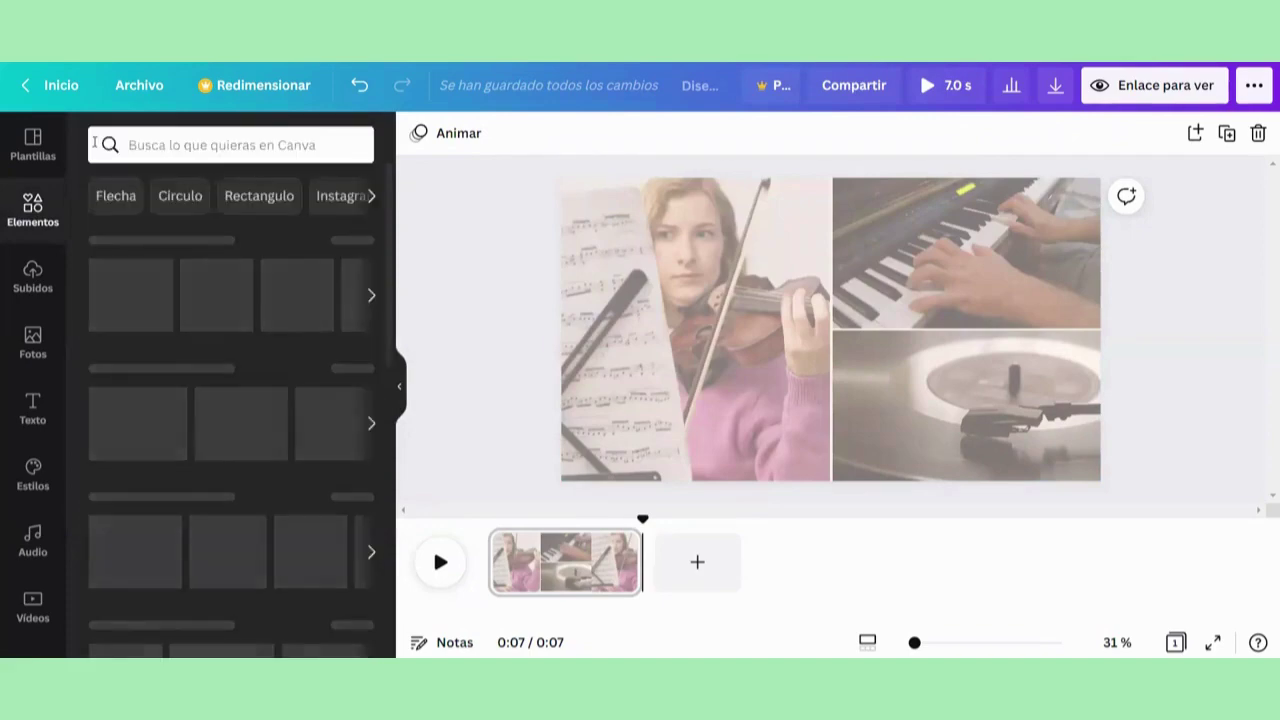
pyautogui.scroll(-8, 250, 412)
pyautogui.scroll(-3, 280, 411)
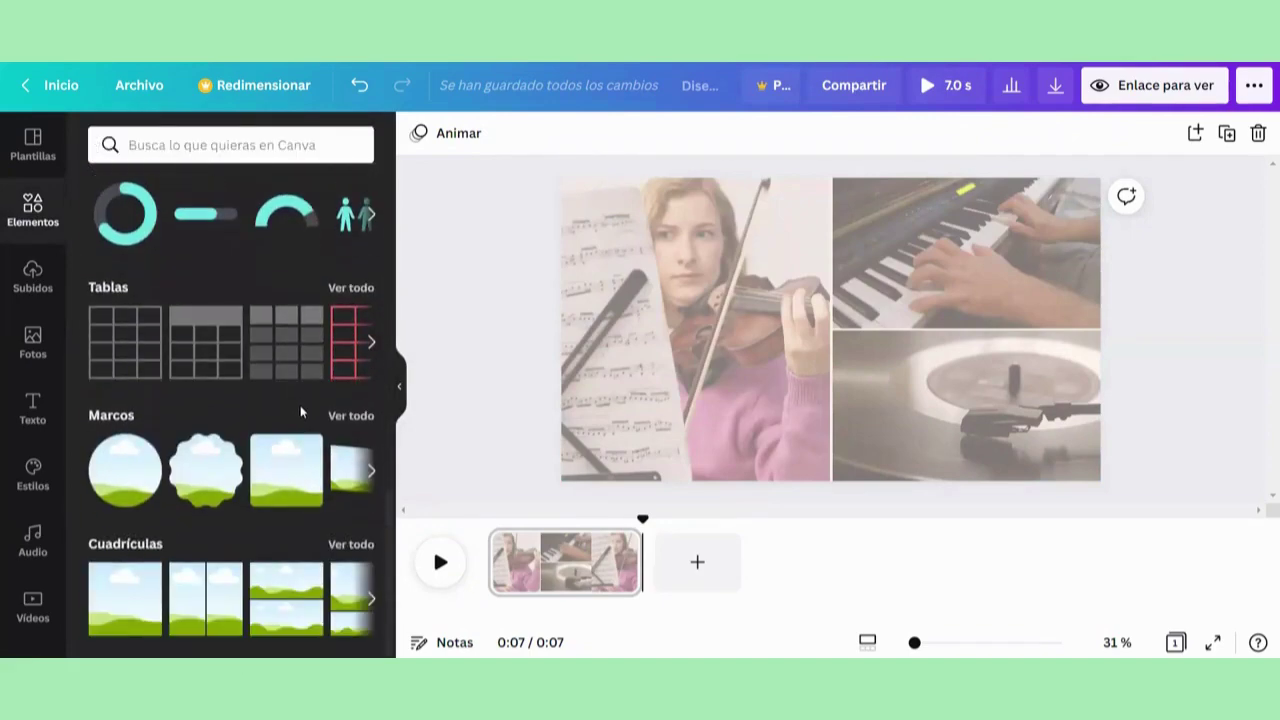
pyautogui.click(350, 415)
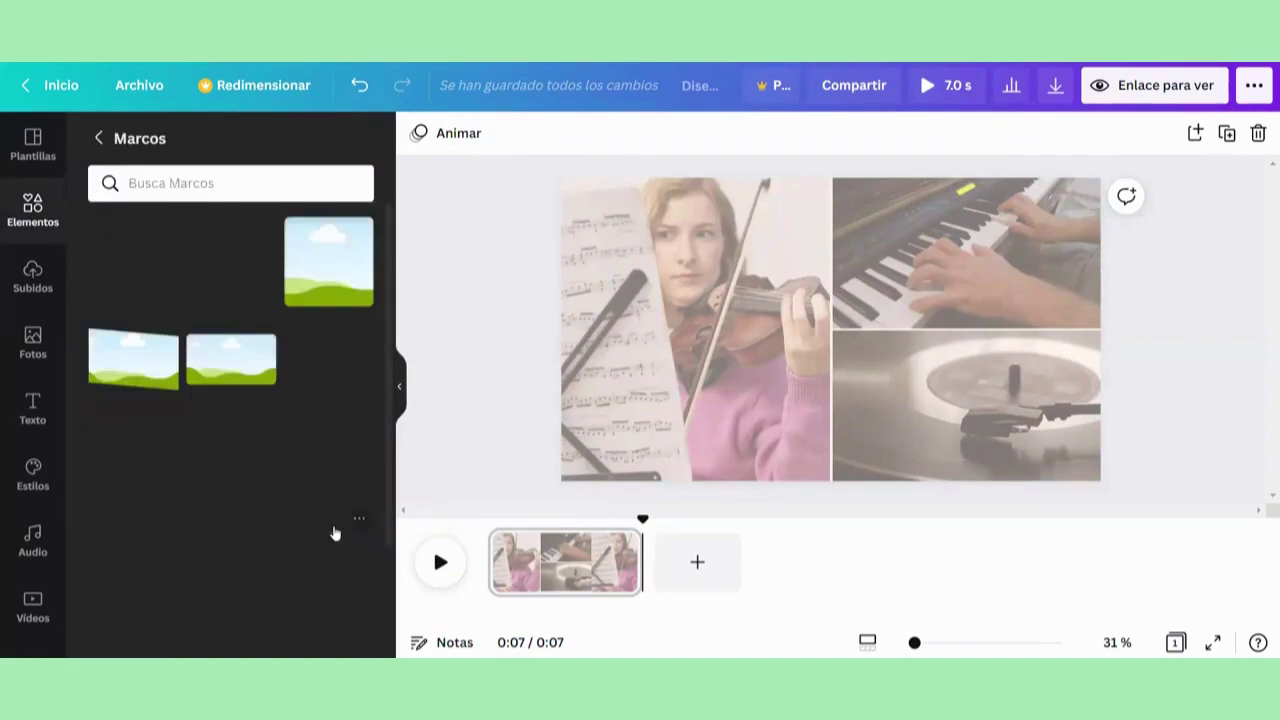
pyautogui.scroll(-10, 340, 525)
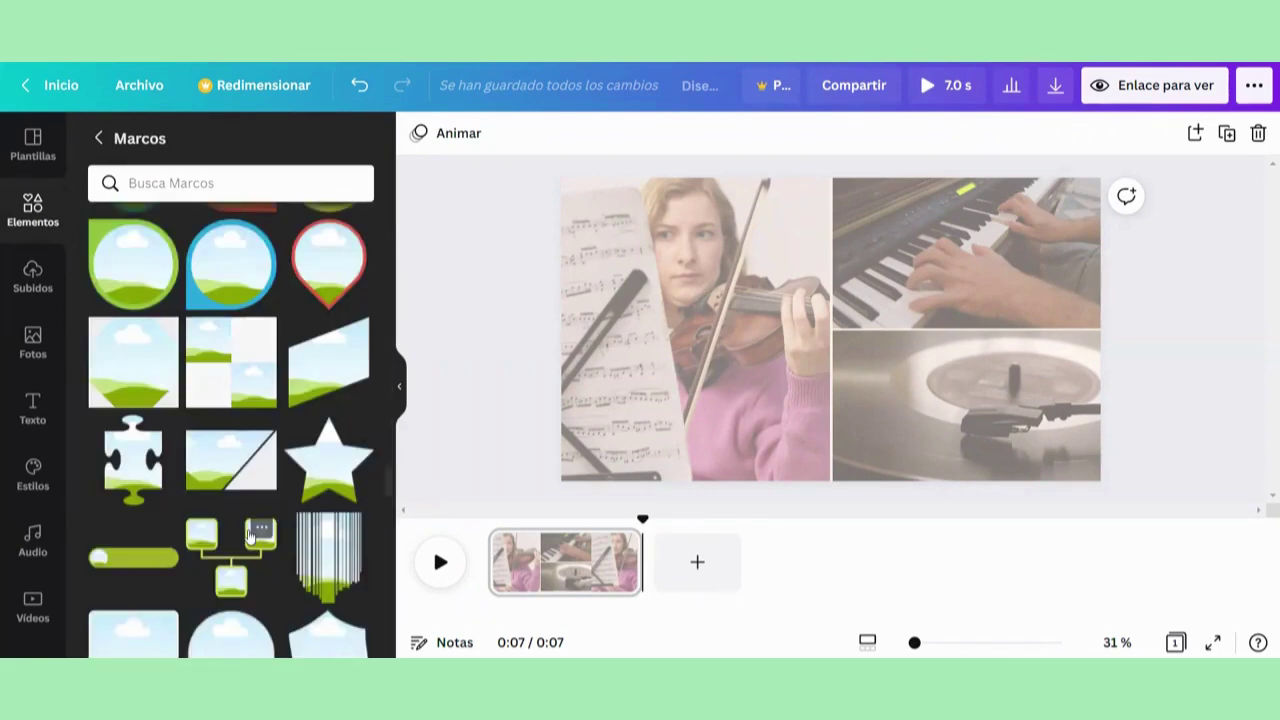
pyautogui.click(104, 566)
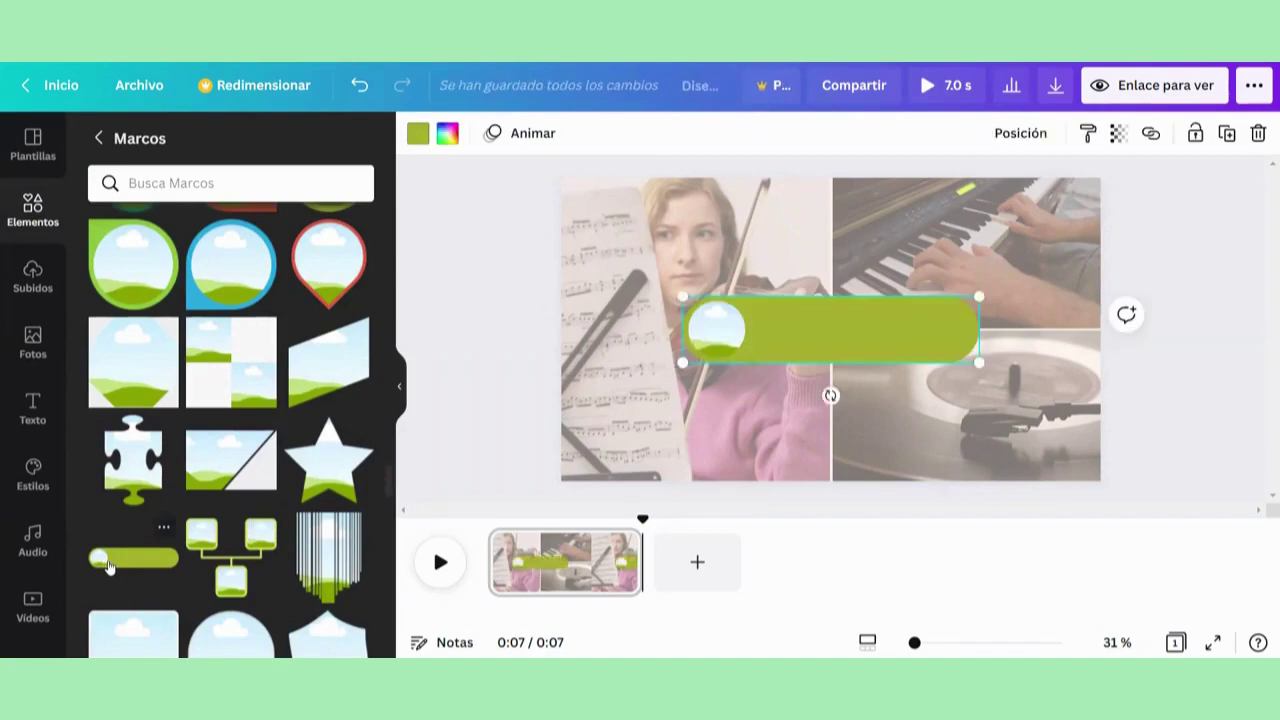
pyautogui.click(398, 392)
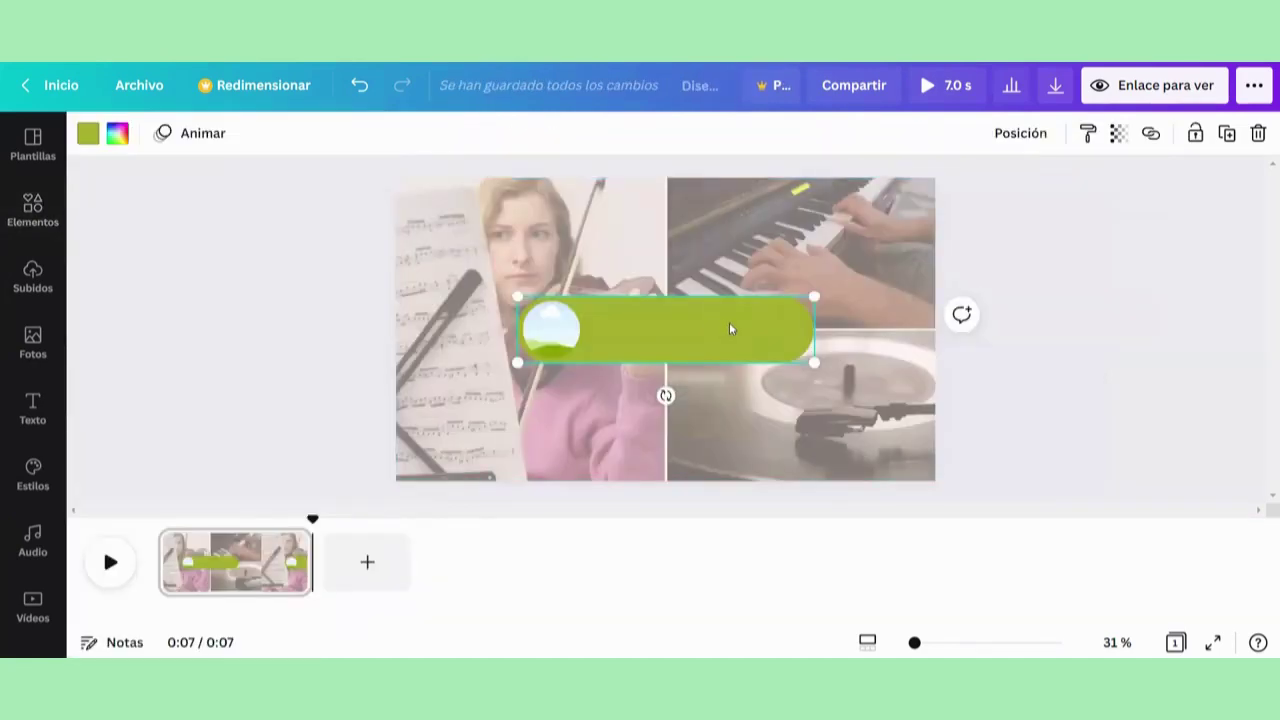
# Recolor the green banner of the pill-shaped frame white.
pyautogui.click(88, 134)
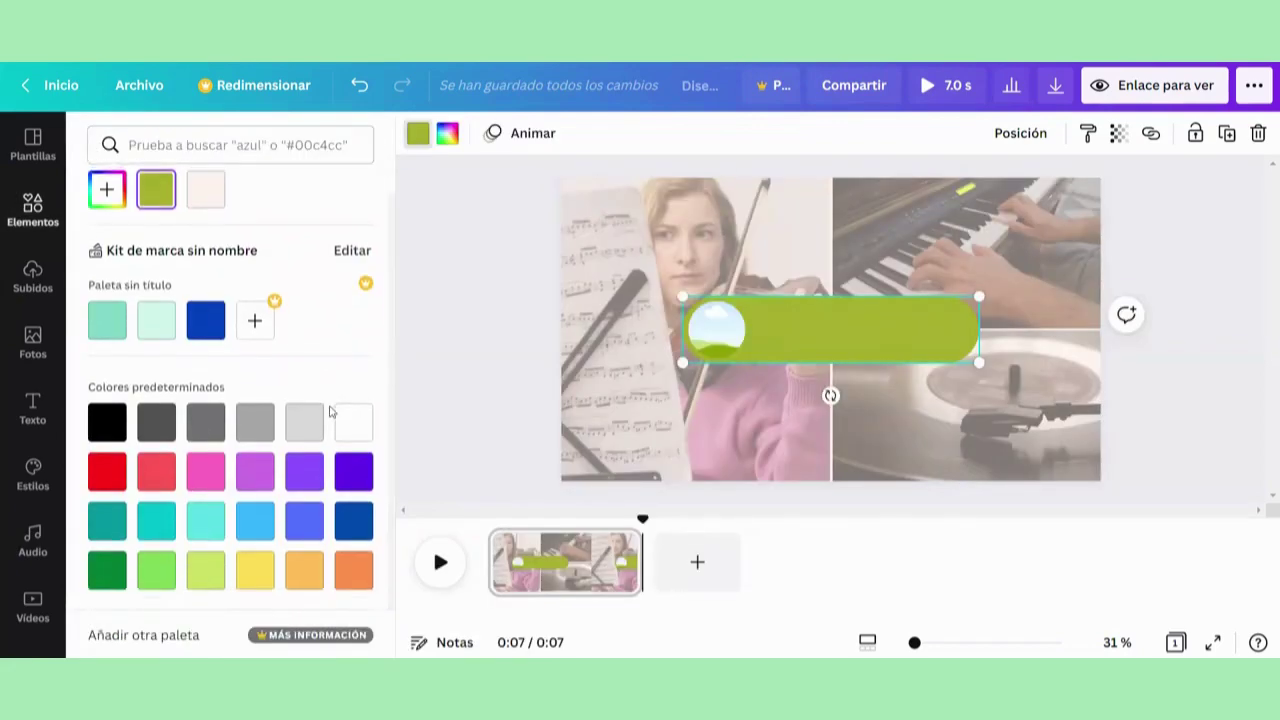
pyautogui.click(358, 422)
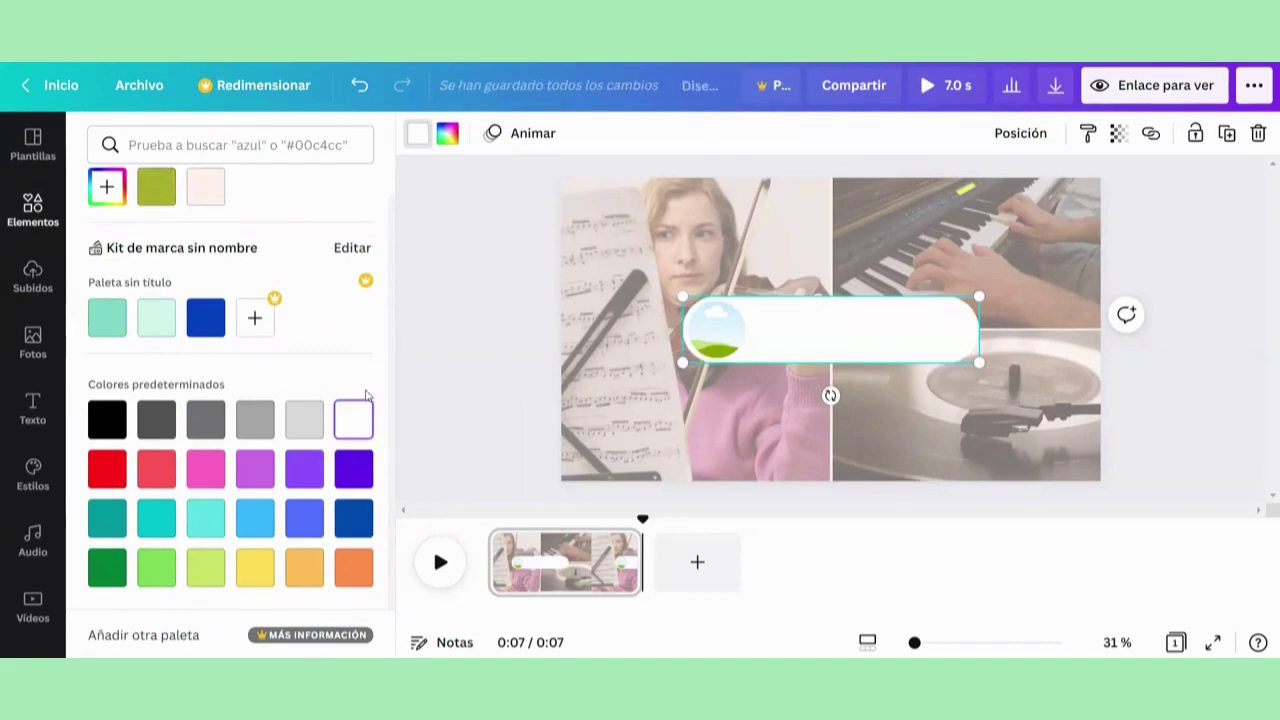
pyautogui.press('Escape')
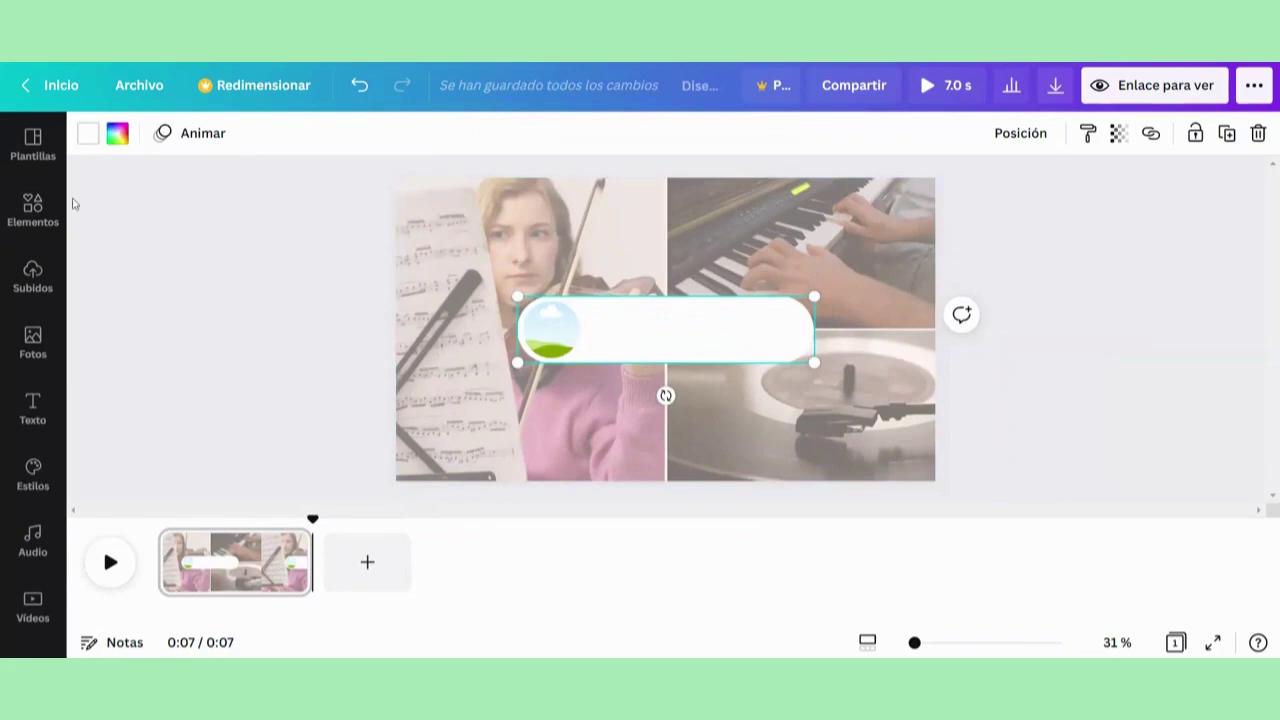
# Insert the recently used photo of the woman with headphones on yellow and drop it into the frame's circular slot.
pyautogui.click(38, 286)
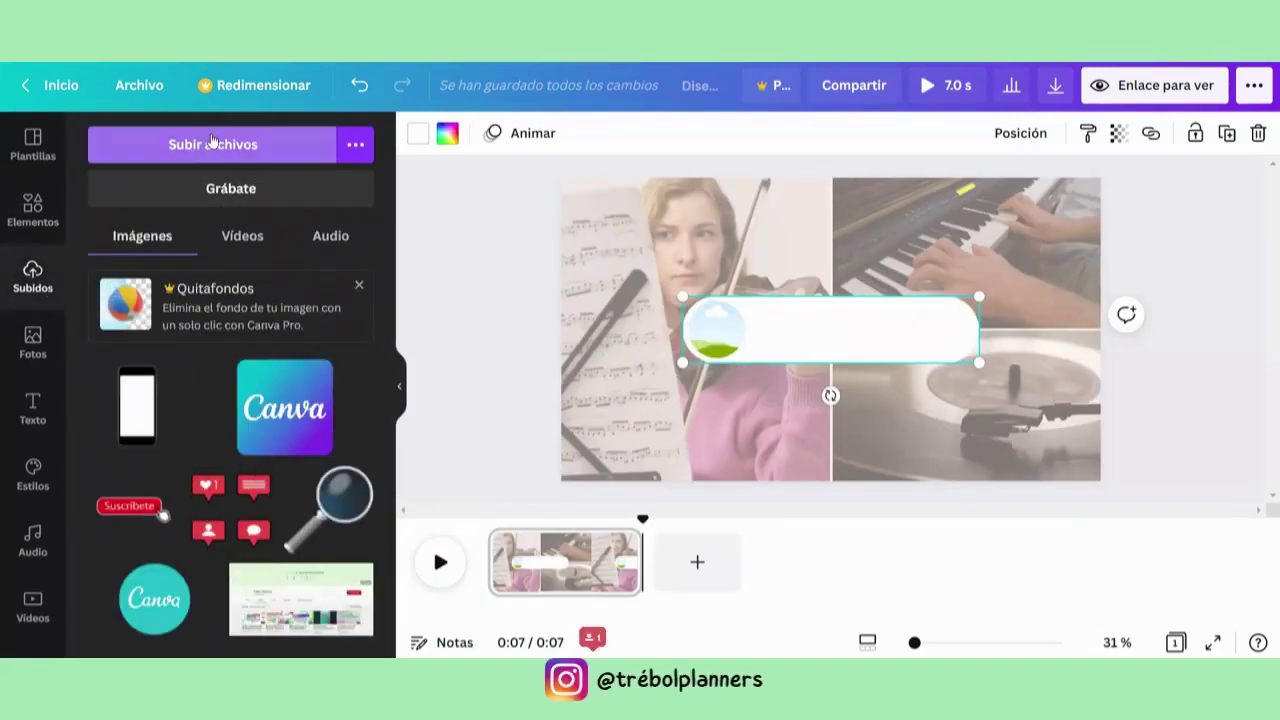
pyautogui.click(36, 350)
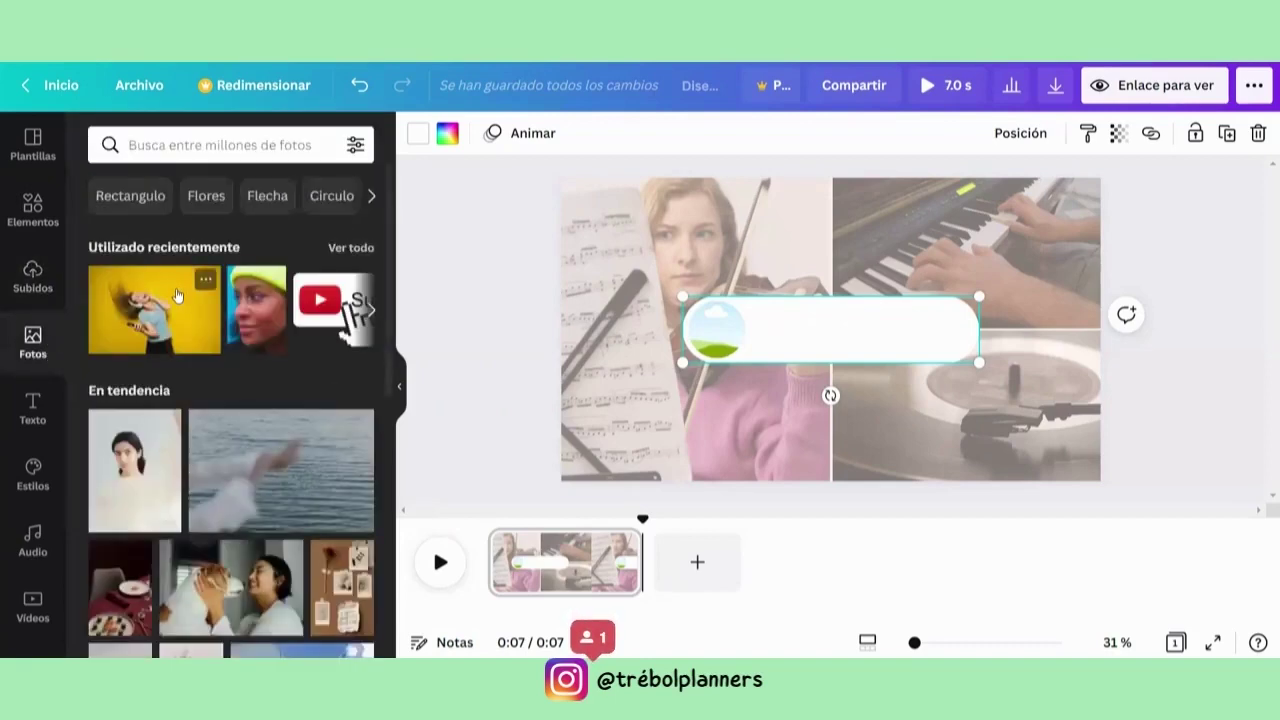
pyautogui.click(145, 318)
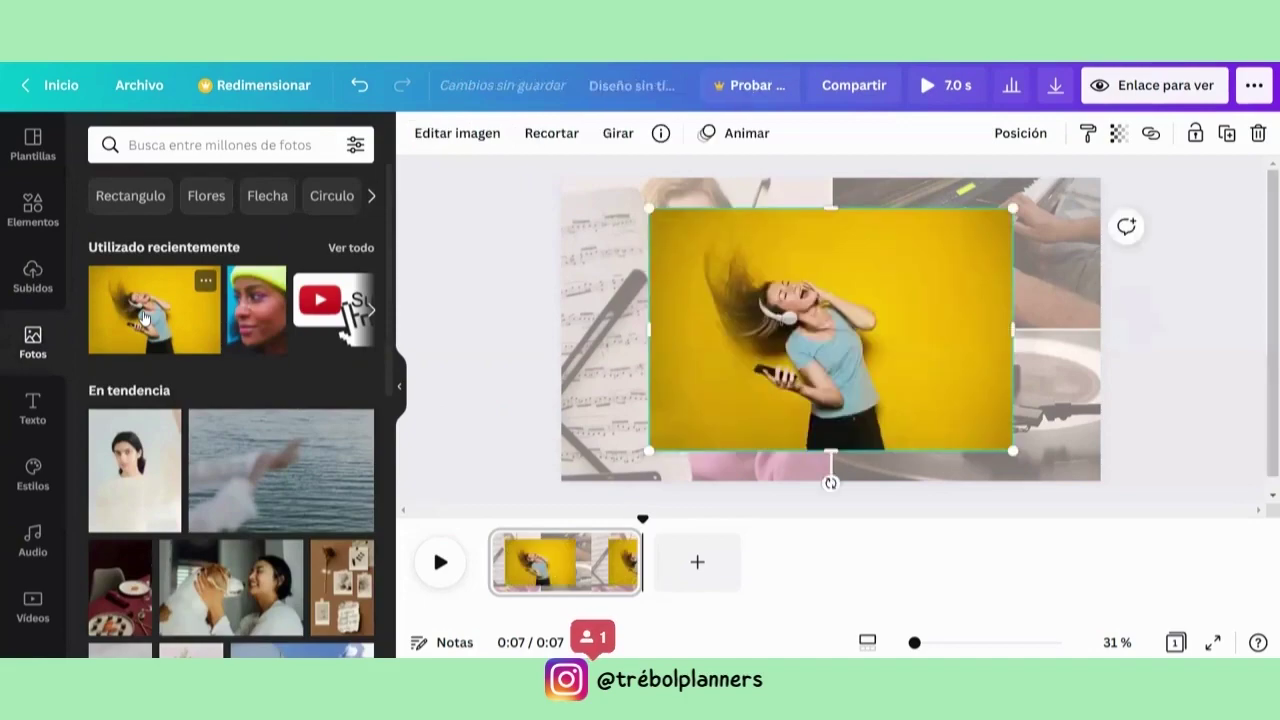
pyautogui.click(398, 387)
pyautogui.moveTo(630, 293); pyautogui.dragTo(550, 323)
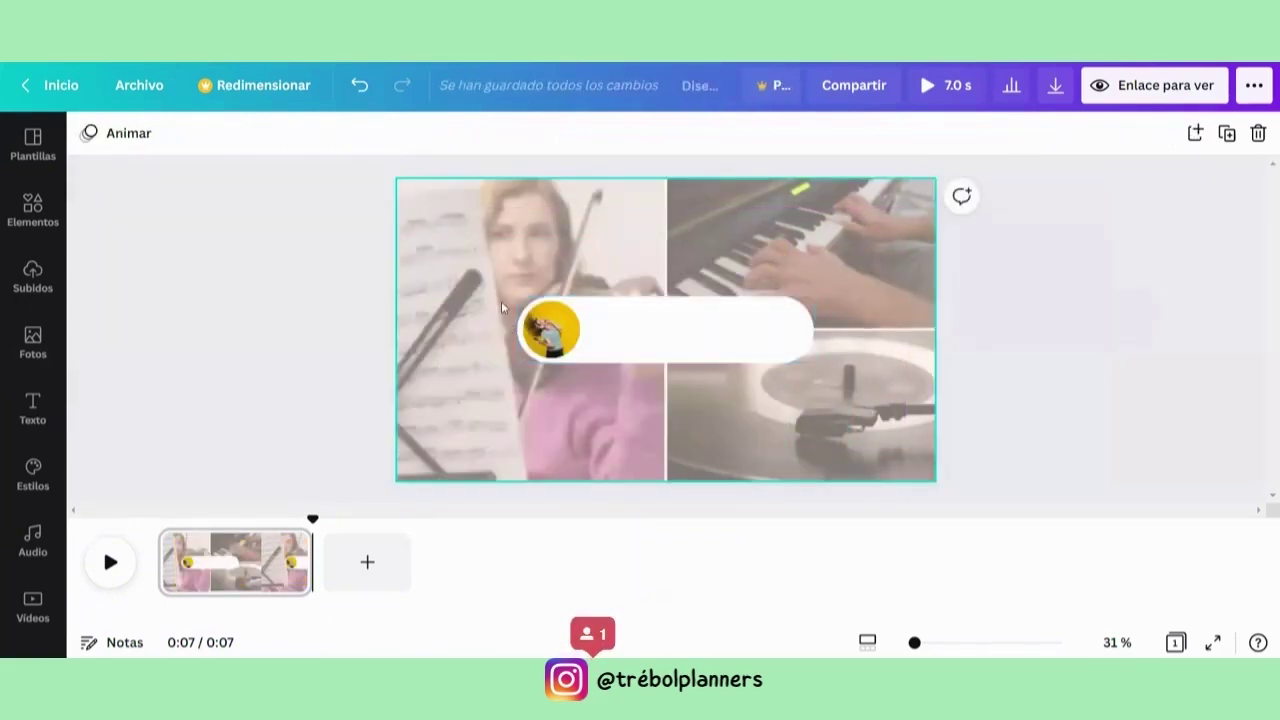
# Enlarge and reposition the photo within the circular slot to center the woman, and apply the crop.
pyautogui.click(543, 333)
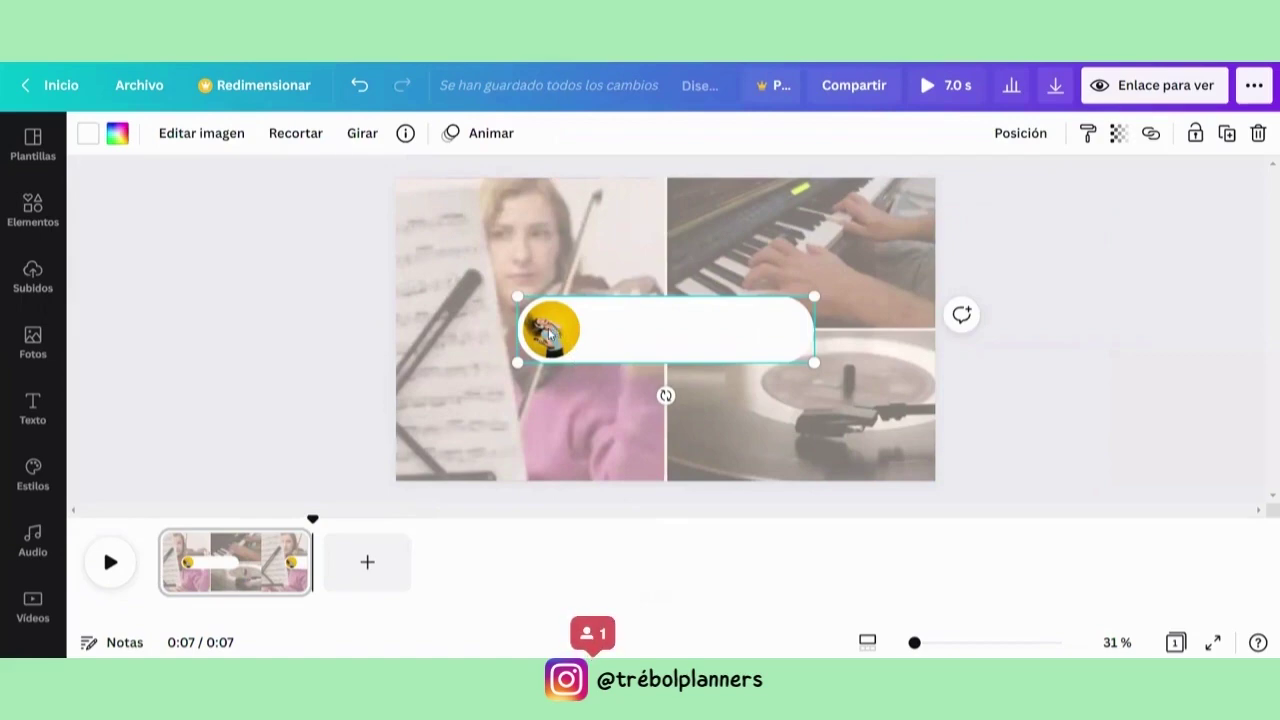
pyautogui.doubleClick(548, 334)
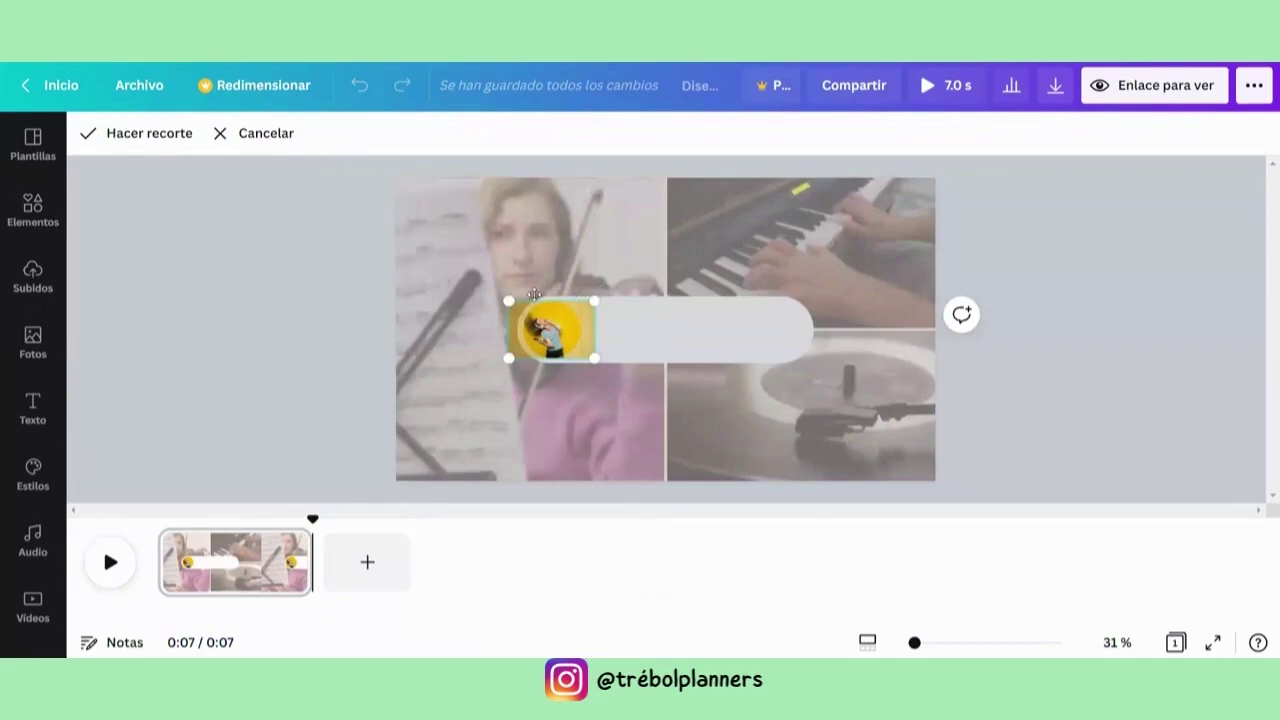
pyautogui.moveTo(510, 300)
pyautogui.mouseDown()
pyautogui.moveTo(466, 272)
pyautogui.moveTo(509, 301)
pyautogui.mouseUp()
pyautogui.moveTo(598, 298); pyautogui.dragTo(629, 277)
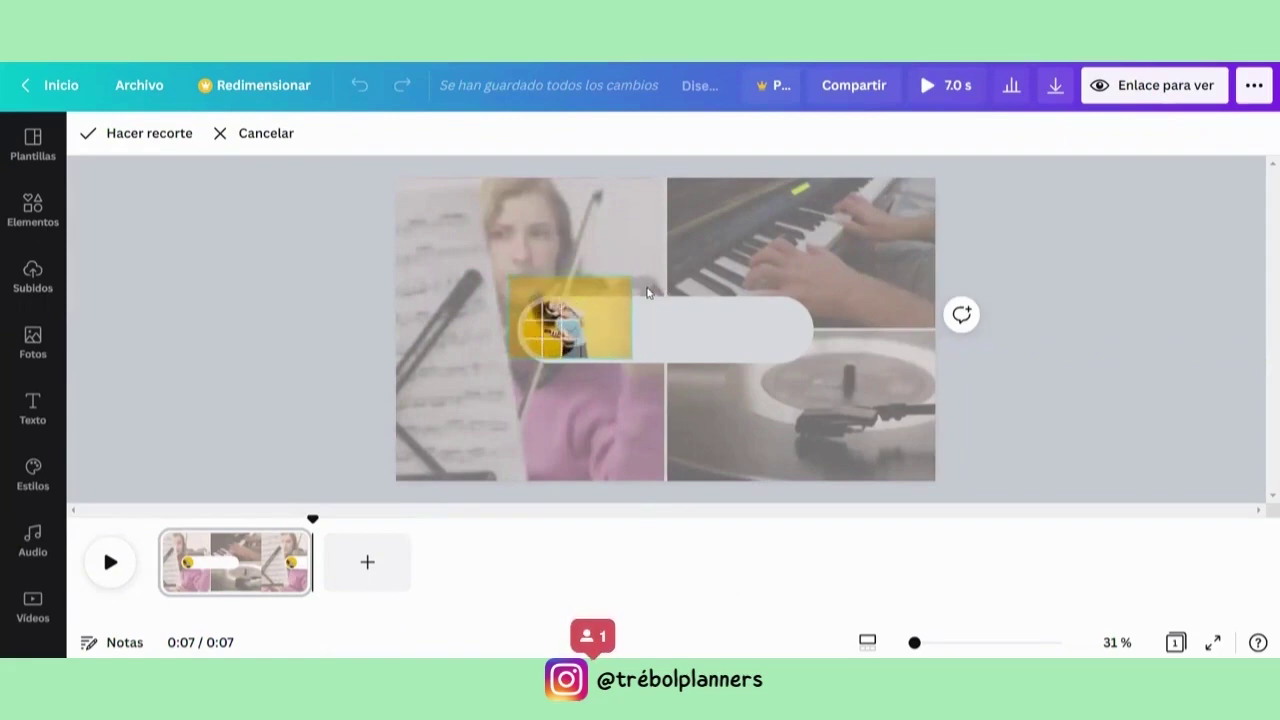
pyautogui.moveTo(543, 325); pyautogui.dragTo(554, 334)
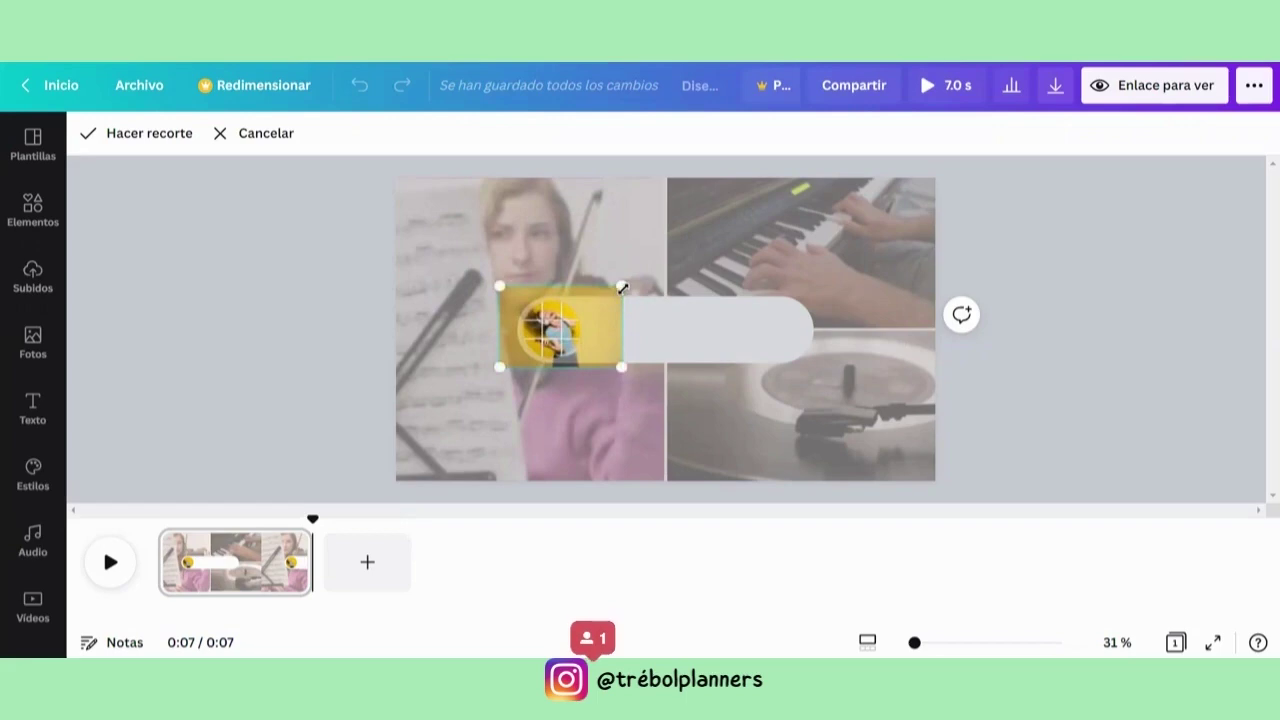
pyautogui.moveTo(621, 287); pyautogui.dragTo(598, 325)
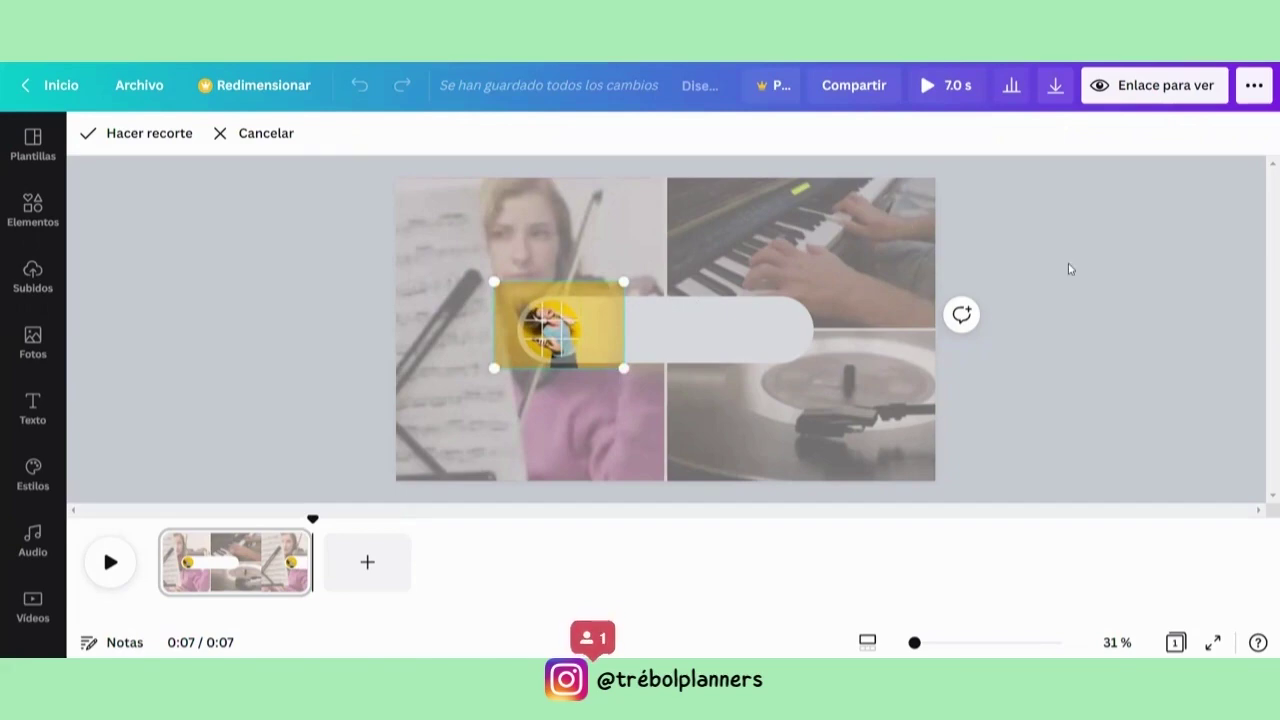
pyautogui.press('Return')
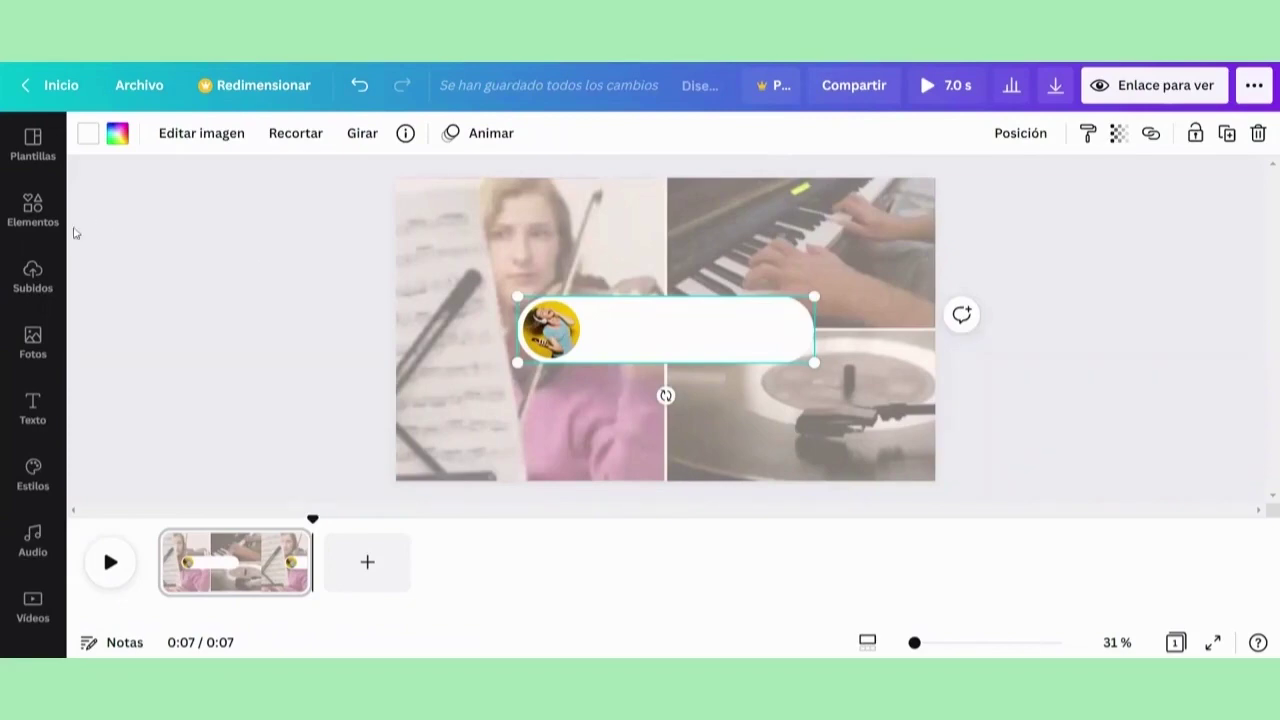
# Search the elements for "Rectangulo", add the uneven yellow rectangle, and place it on the white banner beside the circular photo.
pyautogui.click(35, 212)
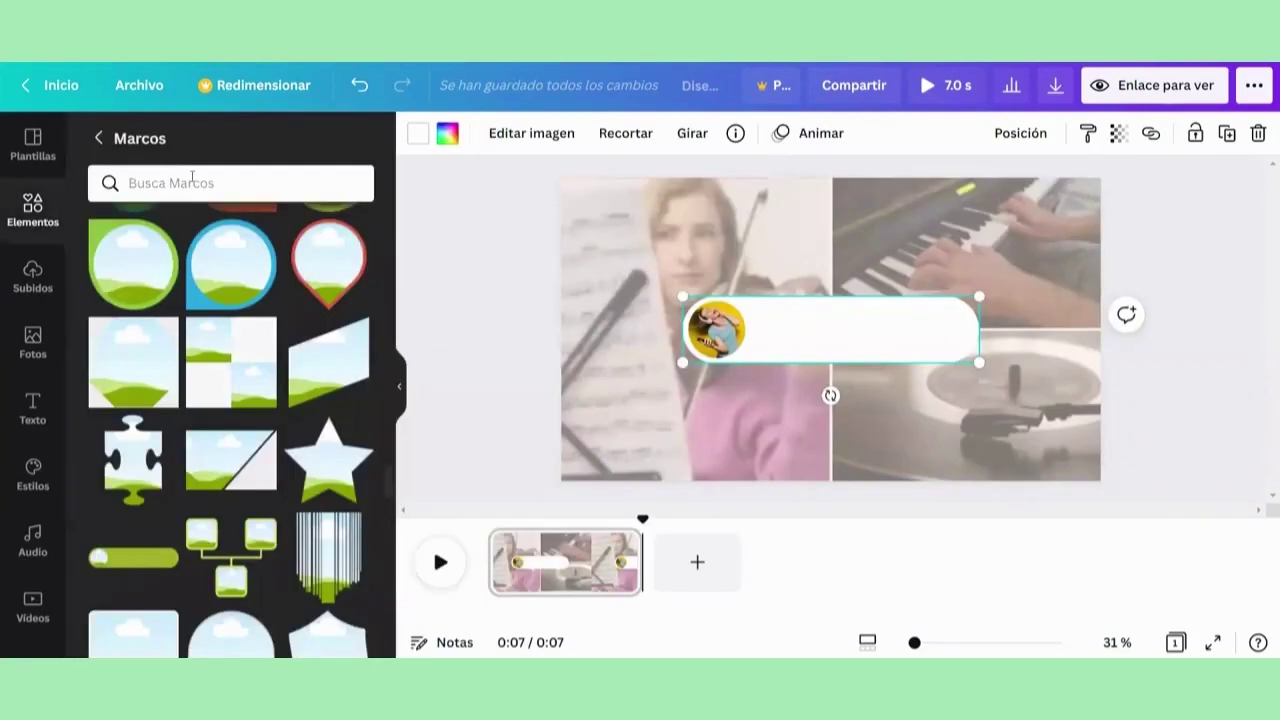
pyautogui.click(104, 140)
pyautogui.click(186, 145)
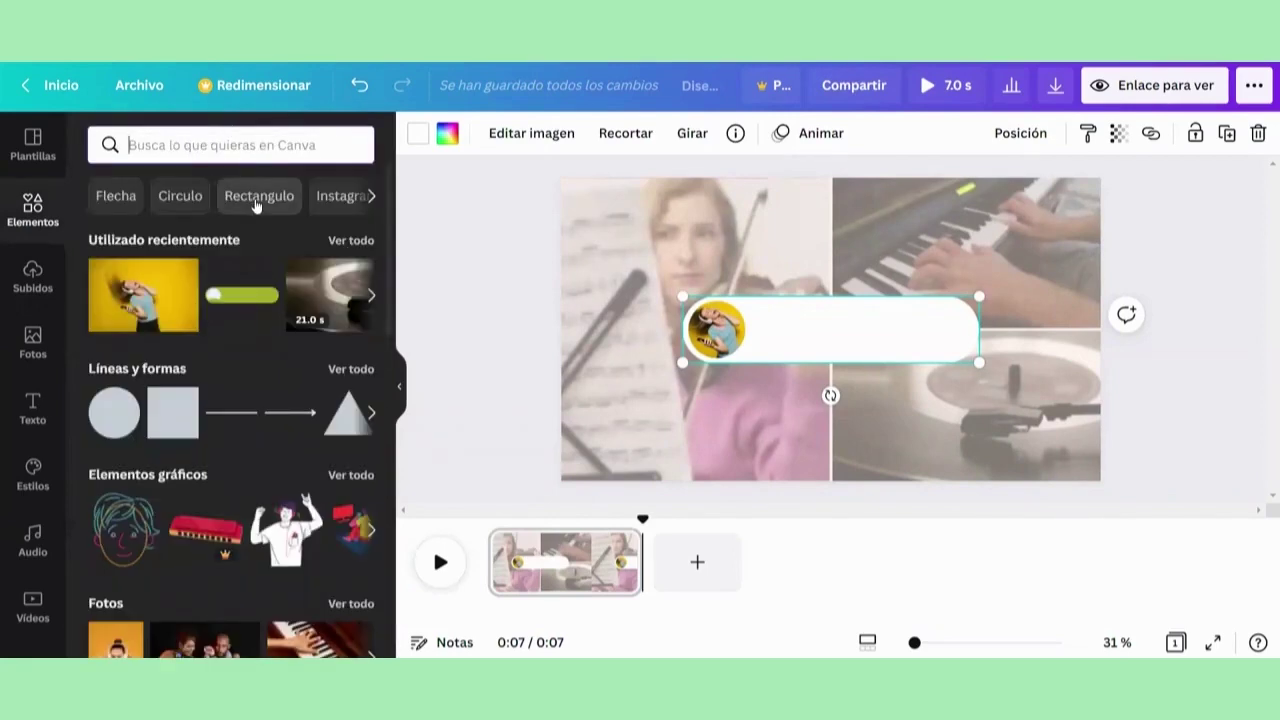
pyautogui.click(255, 198)
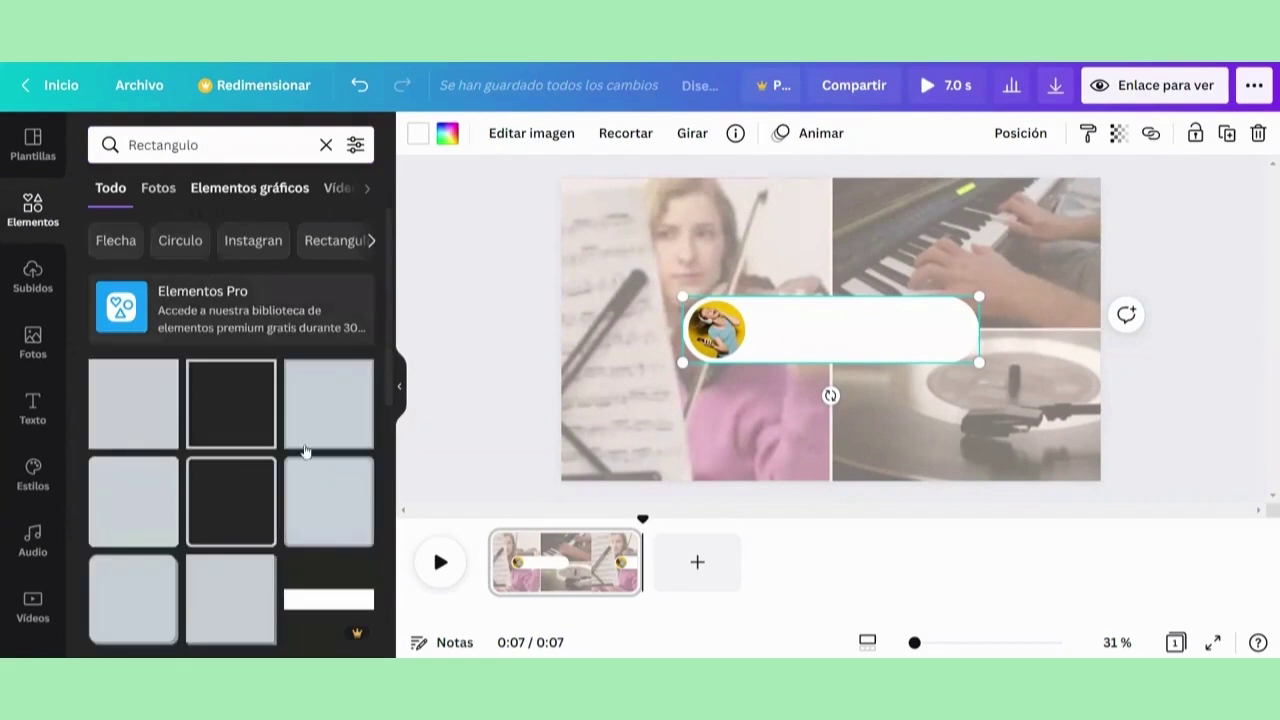
pyautogui.scroll(-3, 315, 530)
pyautogui.scroll(-5, 240, 540)
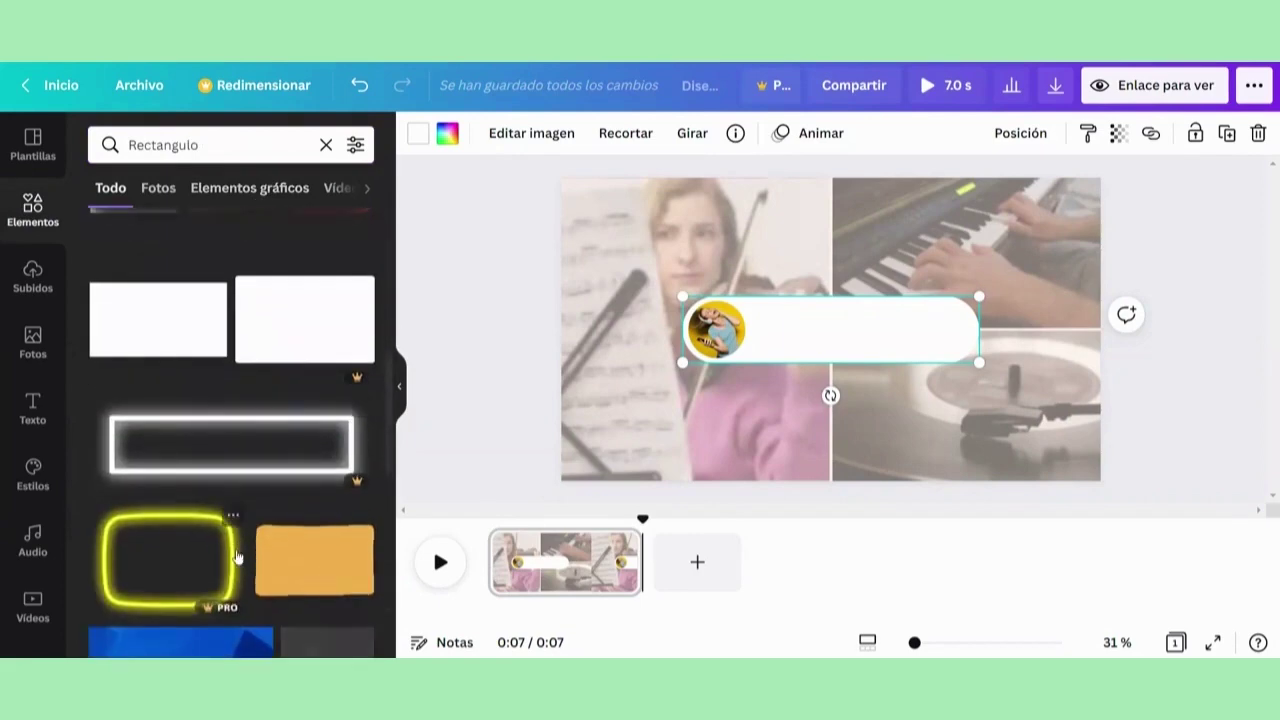
pyautogui.scroll(-3, 266, 546)
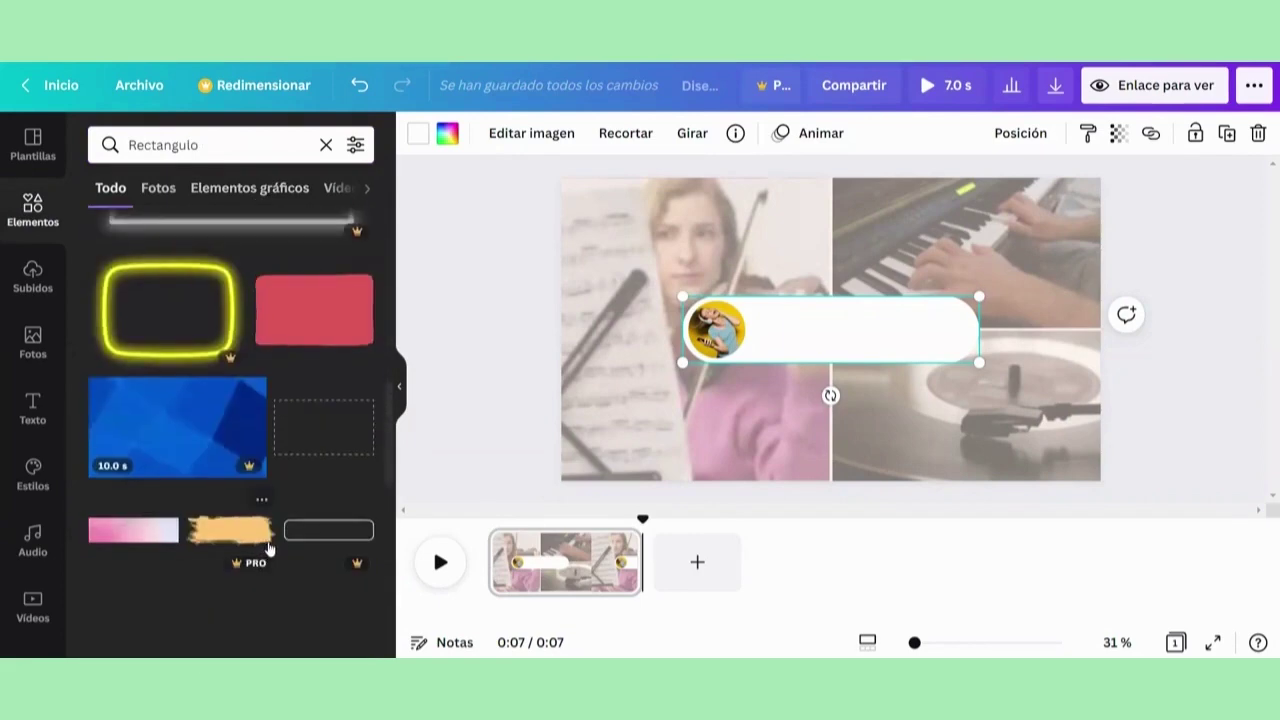
pyautogui.scroll(3, 268, 548)
pyautogui.scroll(10, 269, 545)
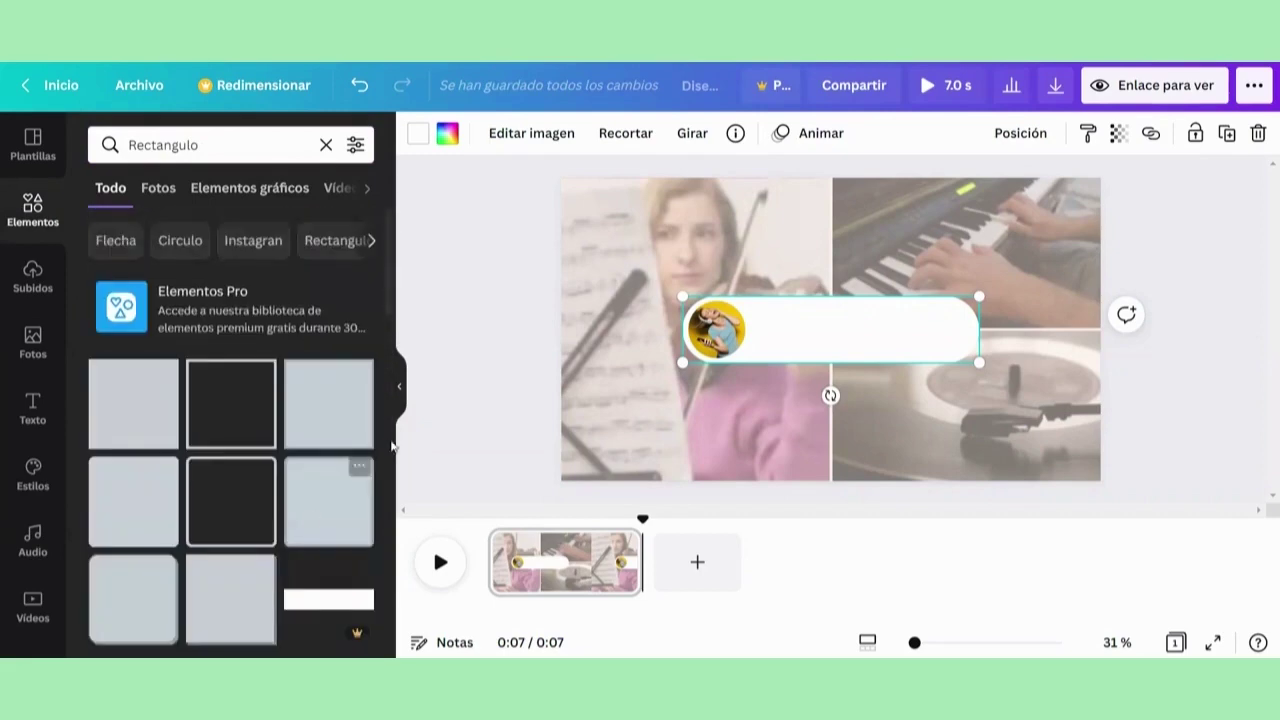
pyautogui.scroll(-1, 266, 513)
pyautogui.scroll(-1, 266, 513)
pyautogui.click(236, 533)
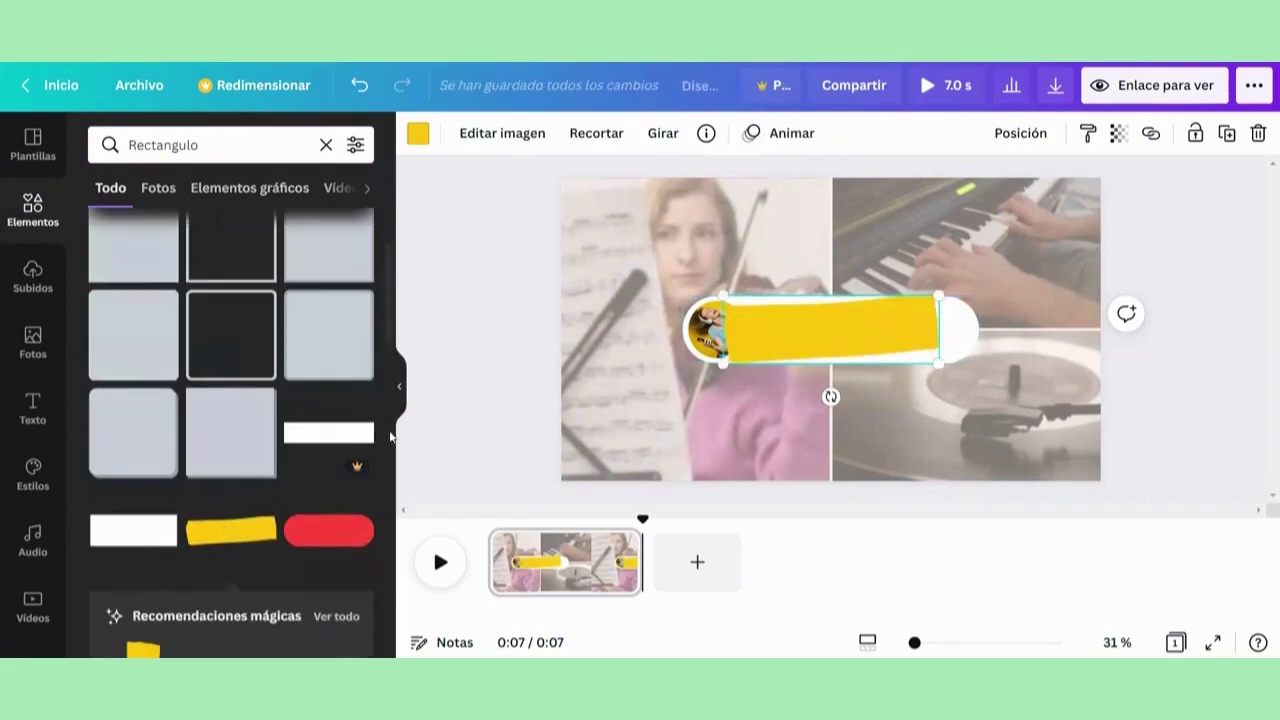
pyautogui.click(399, 400)
pyautogui.moveTo(705, 331); pyautogui.dragTo(732, 331)
# Lighten the yellow rectangle's color to the pale yellow #FFECAE.
pyautogui.click(89, 135)
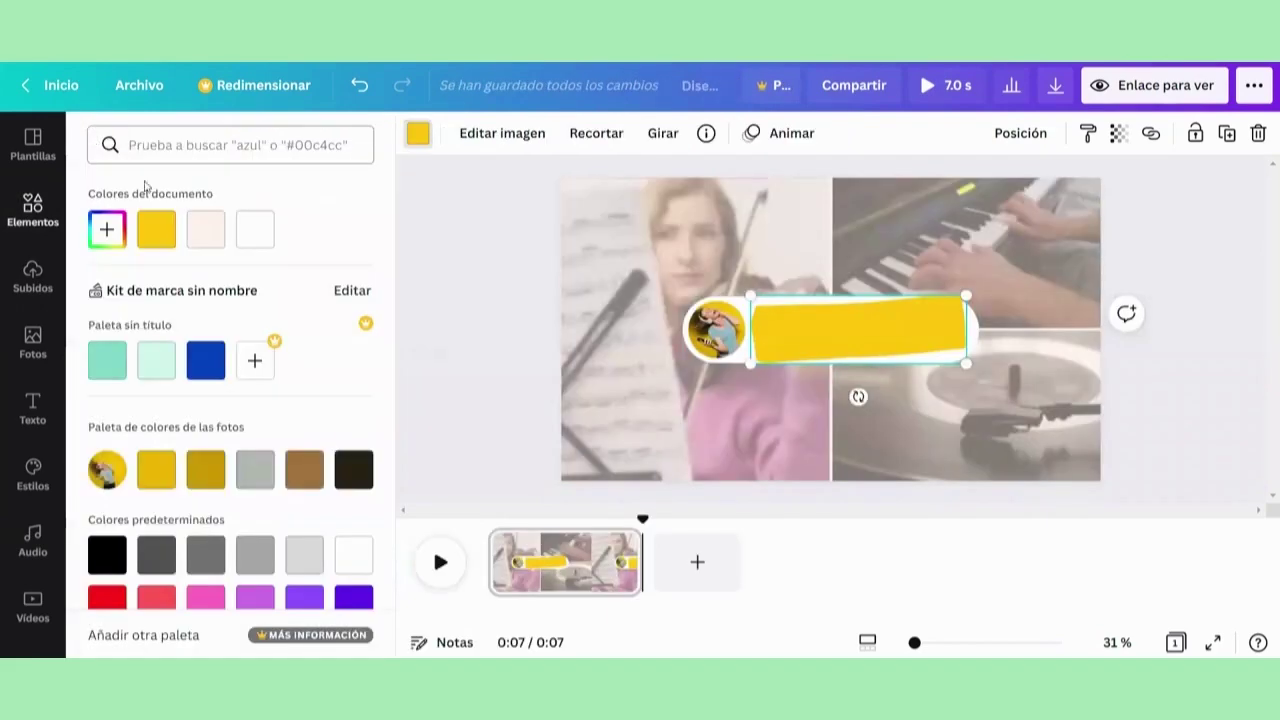
pyautogui.click(106, 229)
pyautogui.click(178, 283)
pyautogui.moveTo(178, 283)
pyautogui.mouseDown()
pyautogui.moveTo(192, 276)
pyautogui.moveTo(180, 276)
pyautogui.mouseUp()
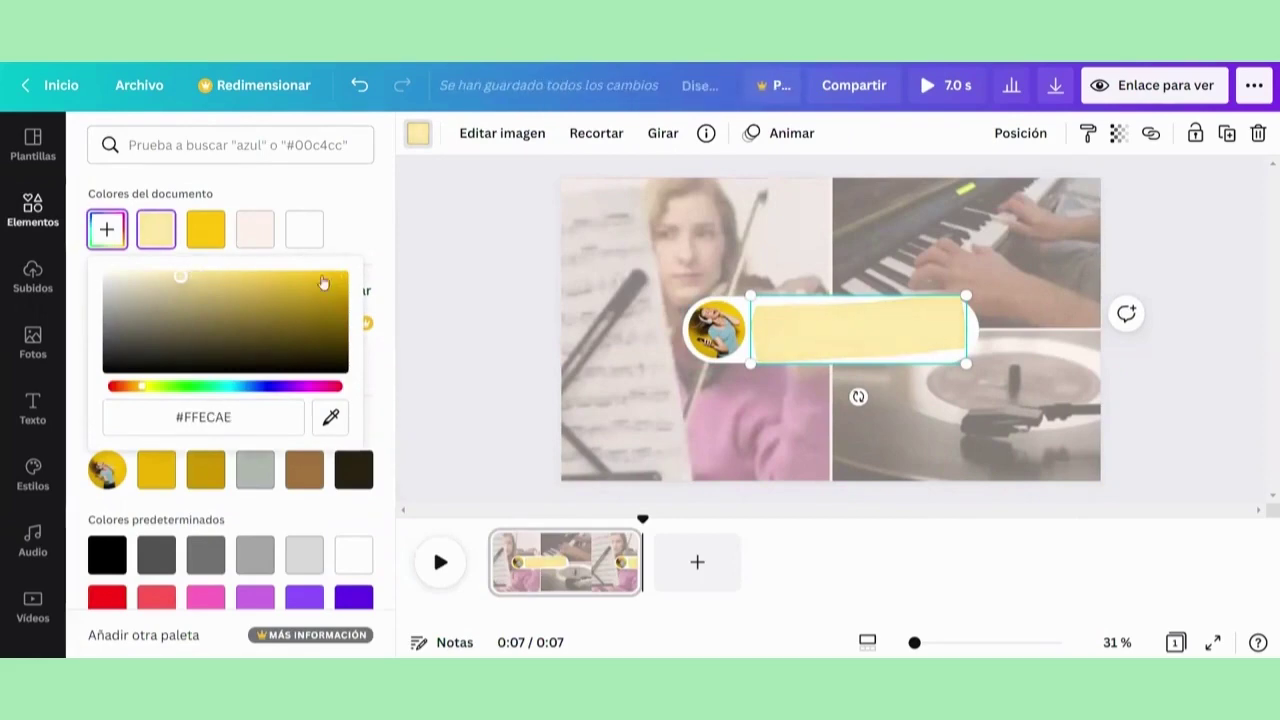
pyautogui.click(463, 293)
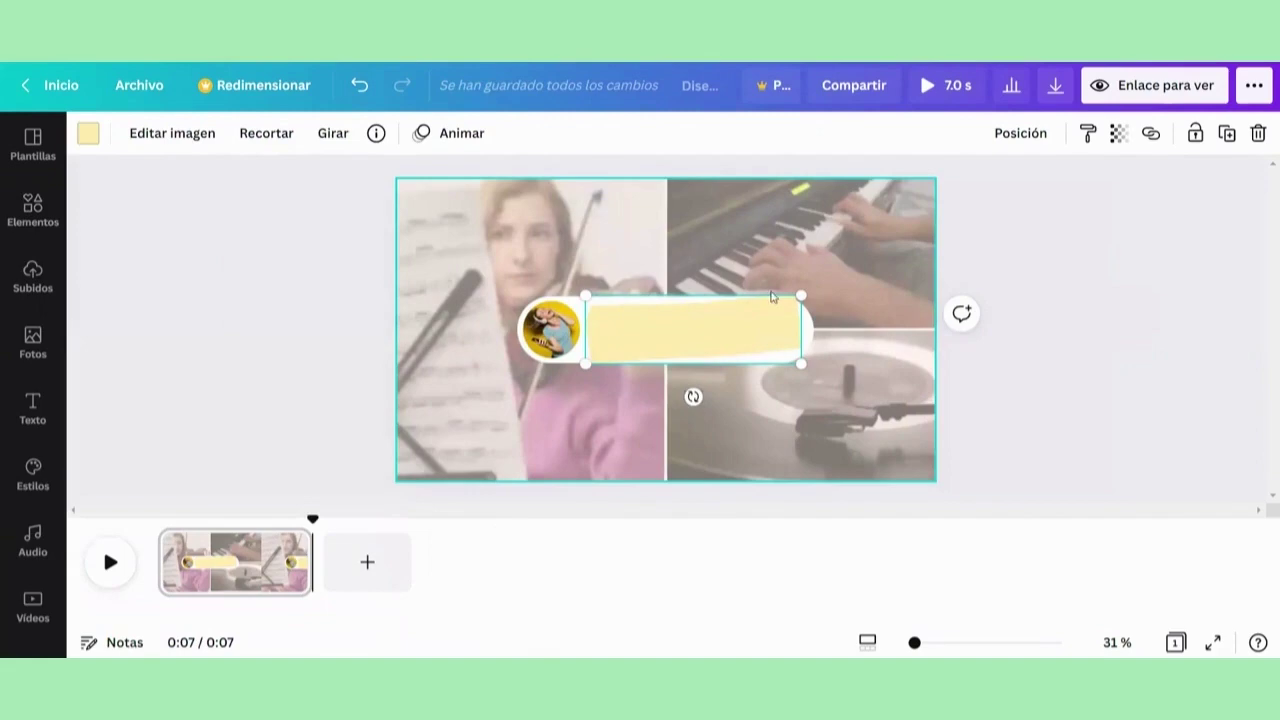
# Shrink the pale yellow rectangle from opposite corners to about 645 wide by 205 high so it fits inside the white banner.
pyautogui.moveTo(801, 296); pyautogui.dragTo(777, 303)
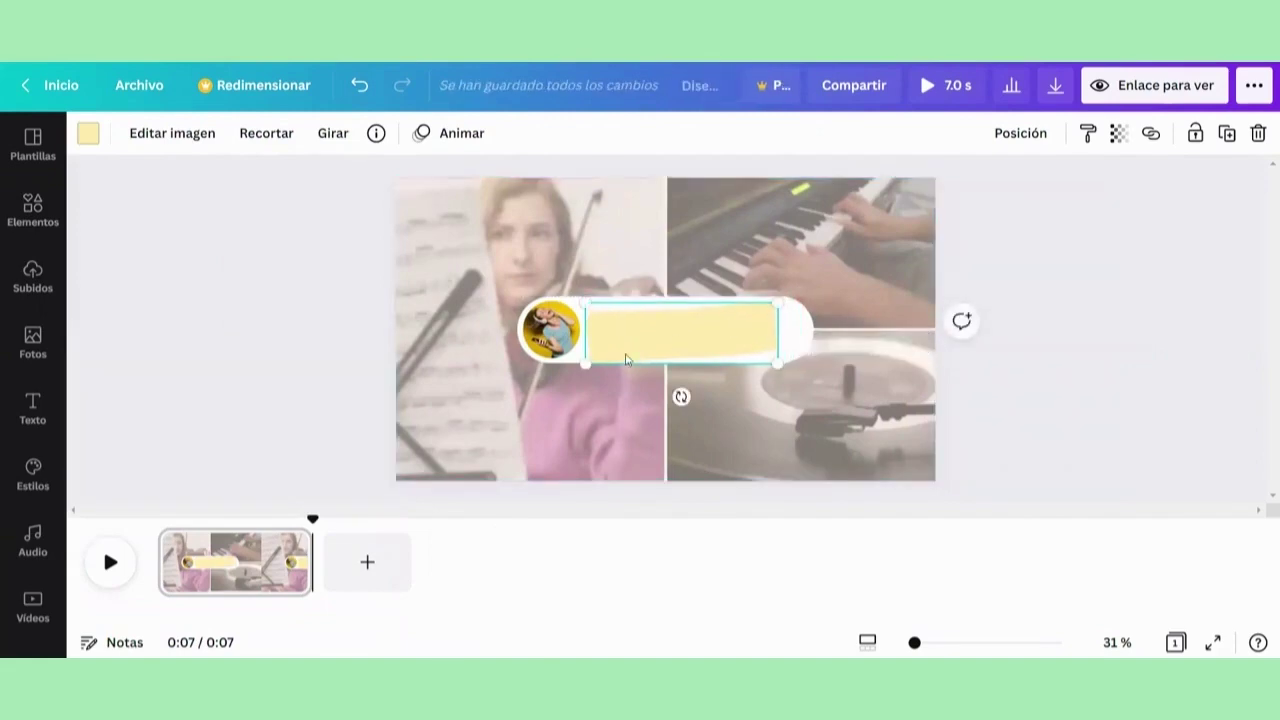
pyautogui.moveTo(587, 364); pyautogui.dragTo(598, 360)
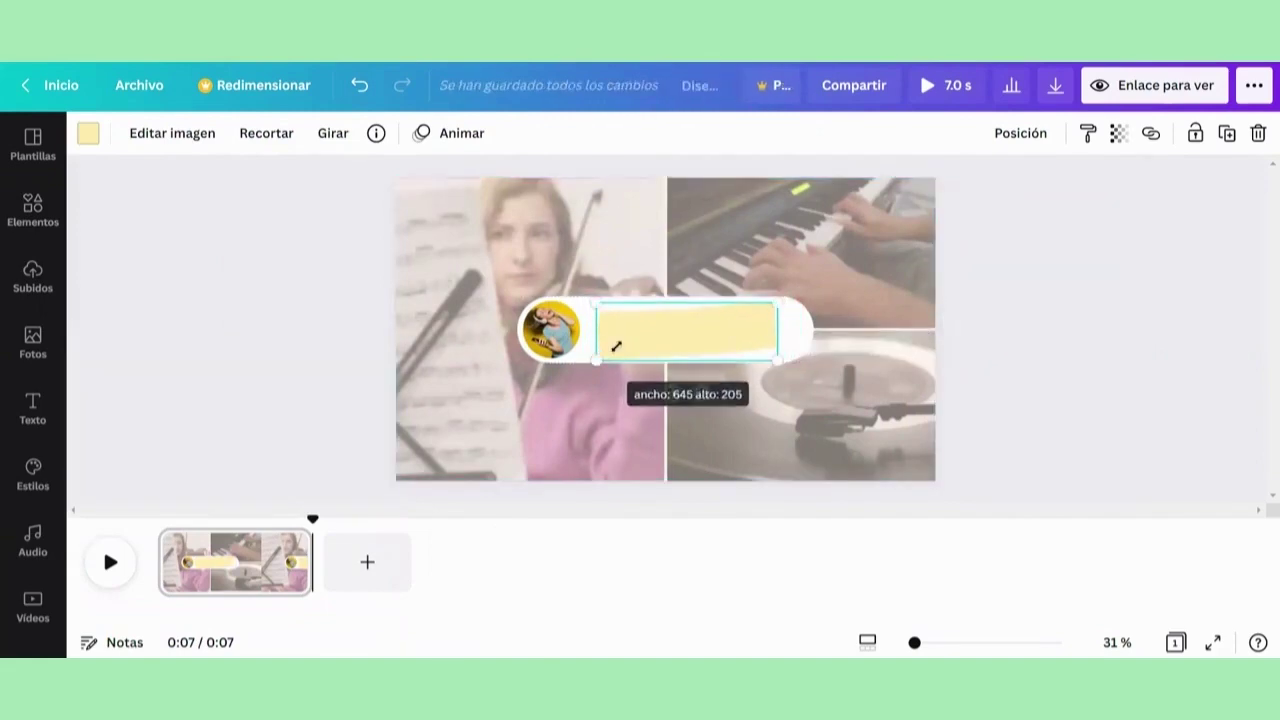
pyautogui.click(792, 265)
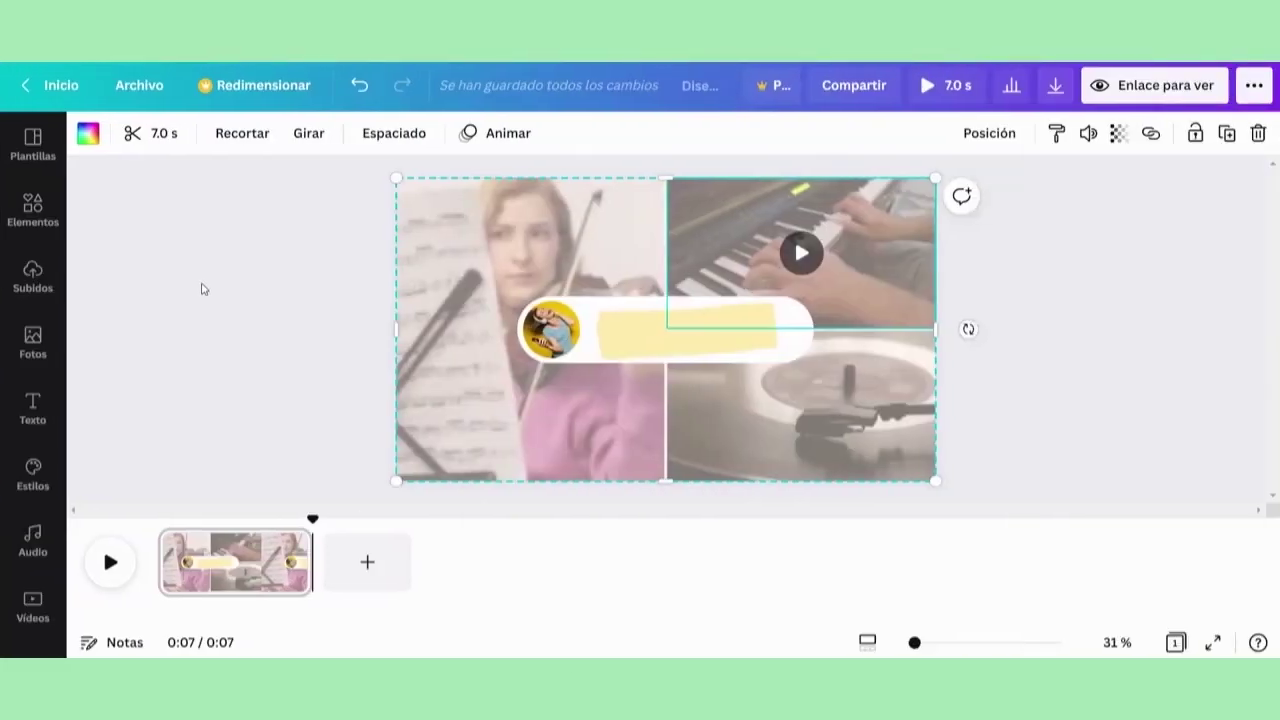
# Add a title text box to the design and replace its placeholder with "MÚSICA PARA TODOS".
pyautogui.click(45, 418)
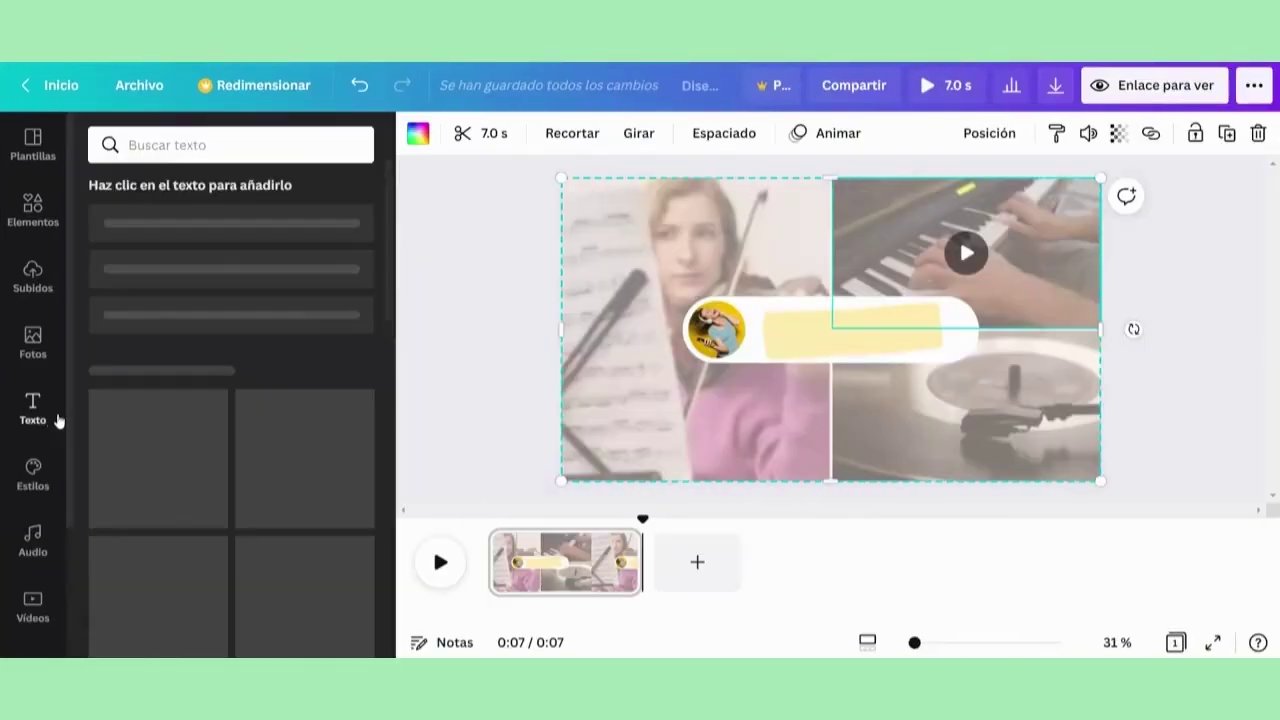
pyautogui.click(182, 150)
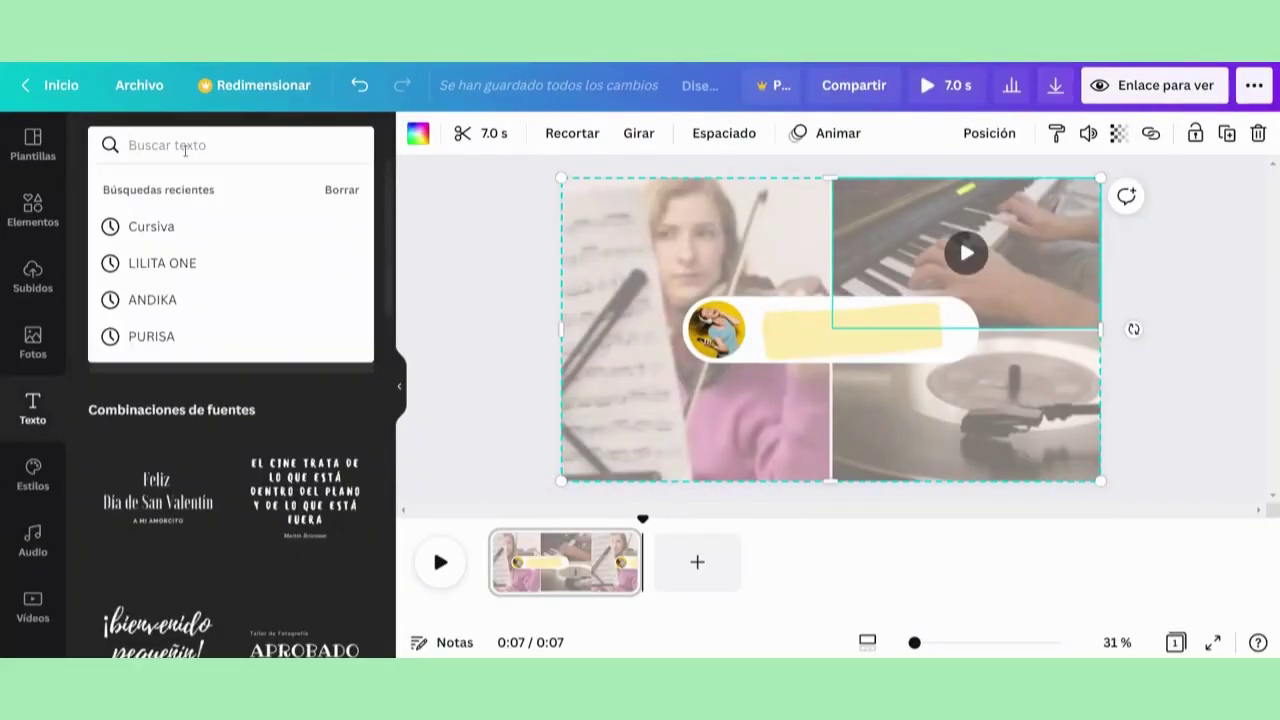
pyautogui.click(198, 143)
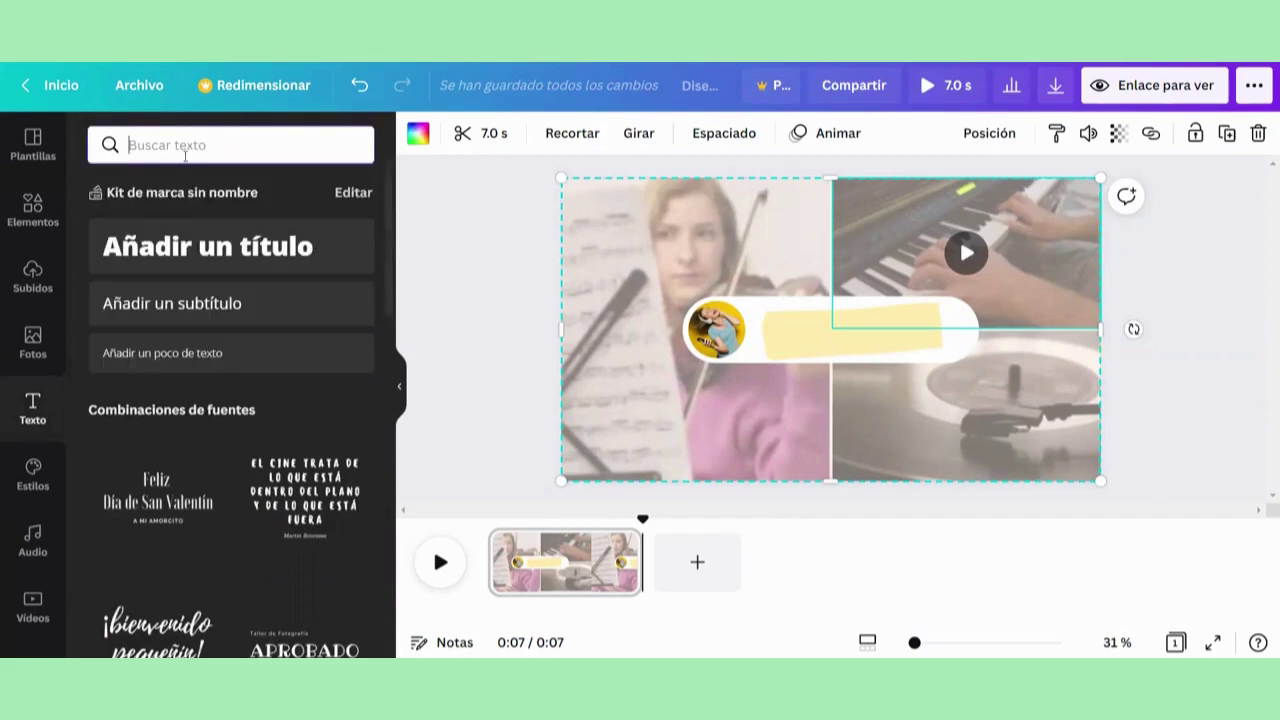
pyautogui.click(188, 250)
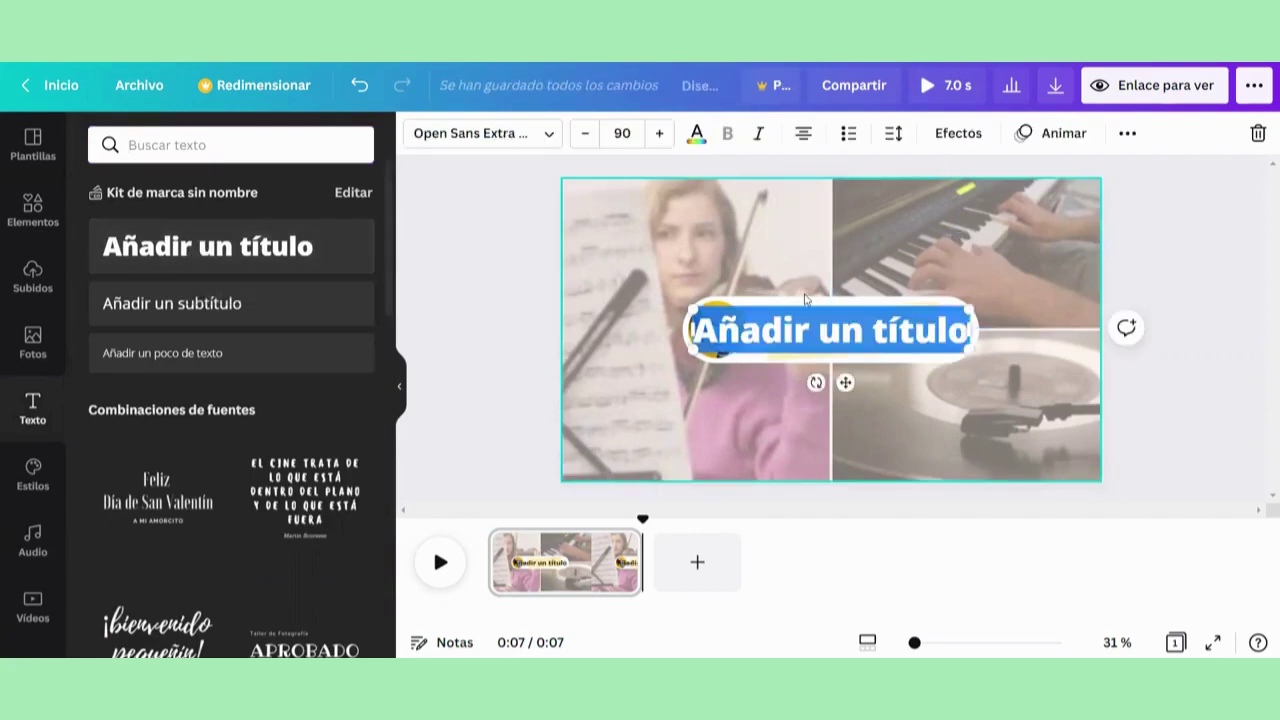
pyautogui.click(399, 386)
pyautogui.press('BackSpace')
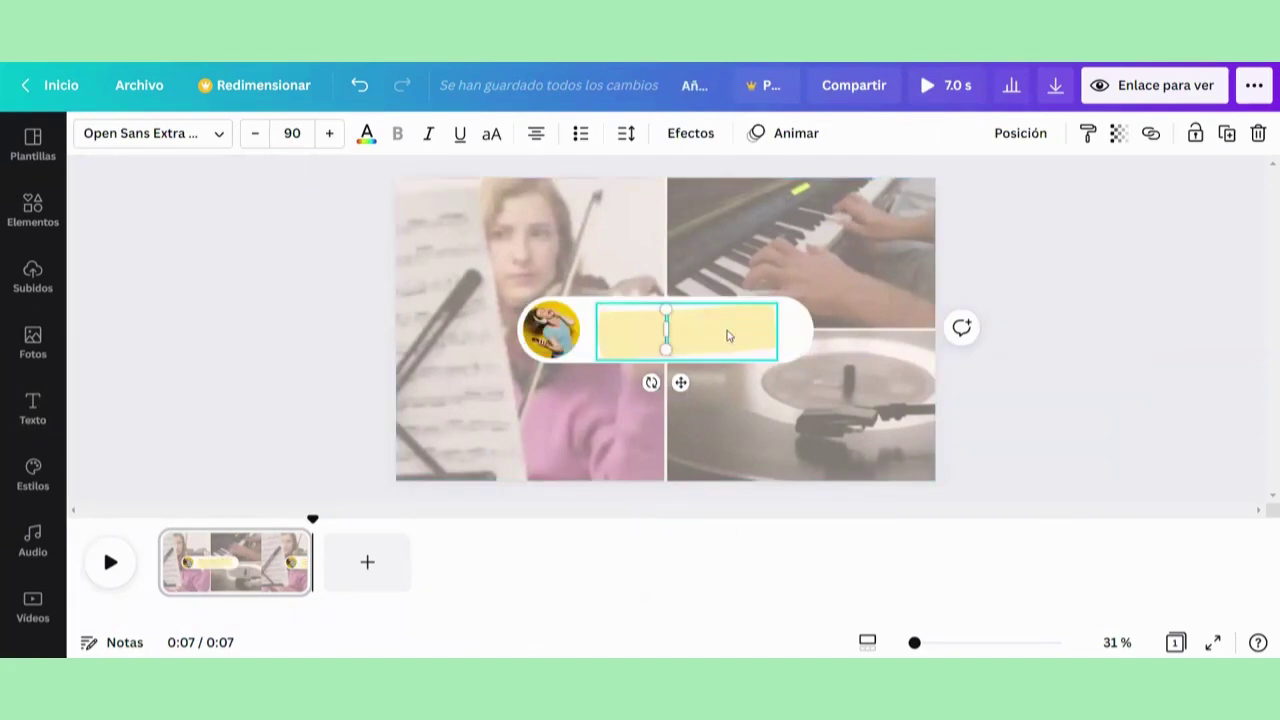
pyautogui.write('MÚSICA')
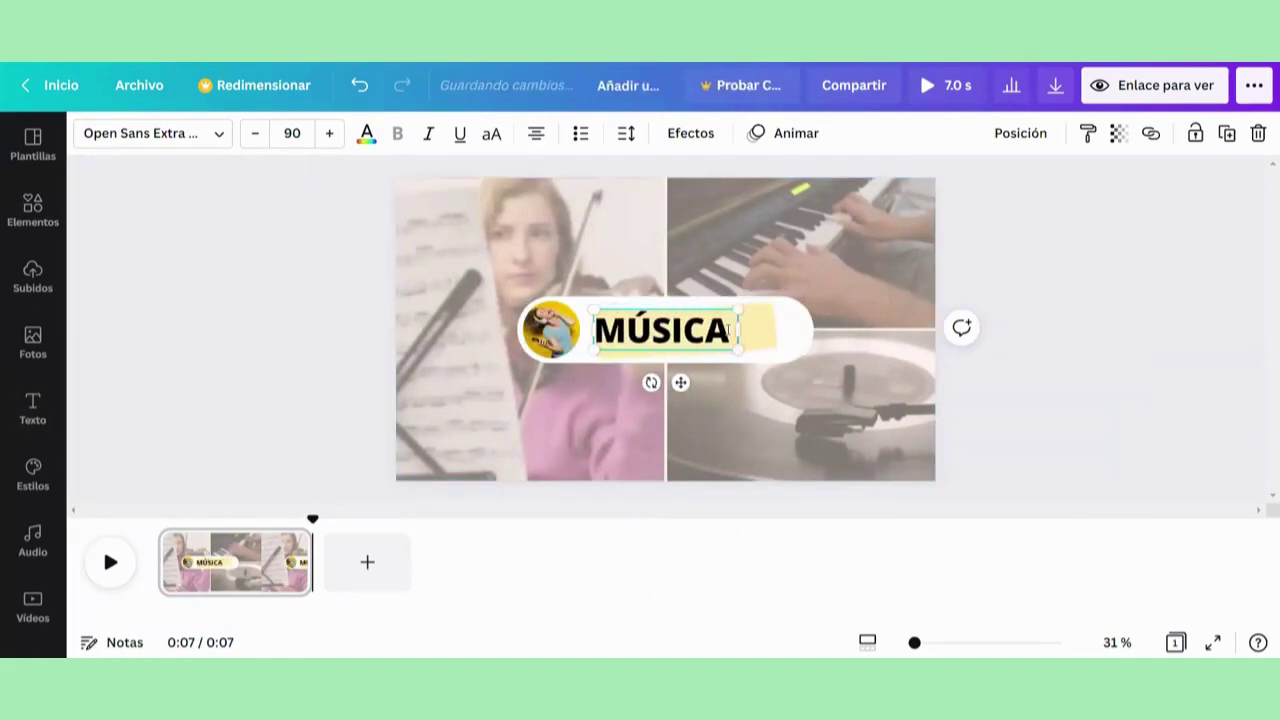
pyautogui.write(' PARA TODOS')
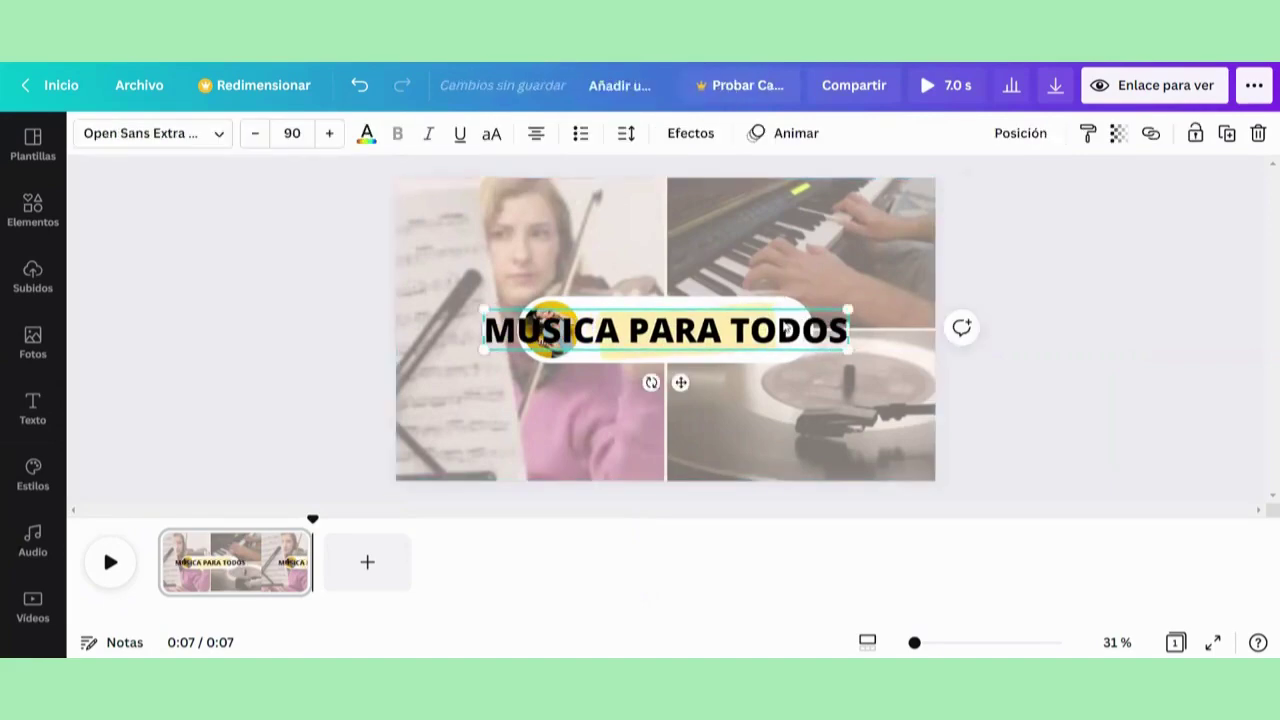
# Try font sizes 36 and 48 on the "MÚSICA PARA TODOS" title.
pyautogui.click(292, 133)
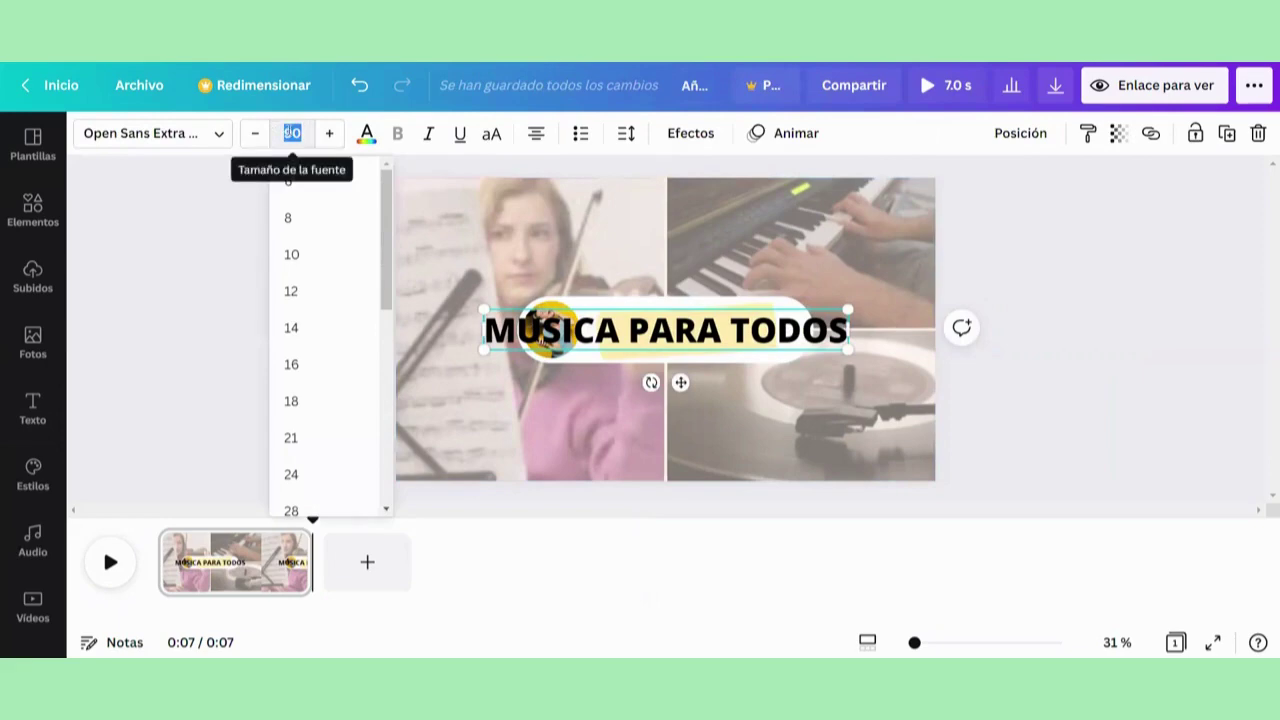
pyautogui.scroll(-3, 330, 451)
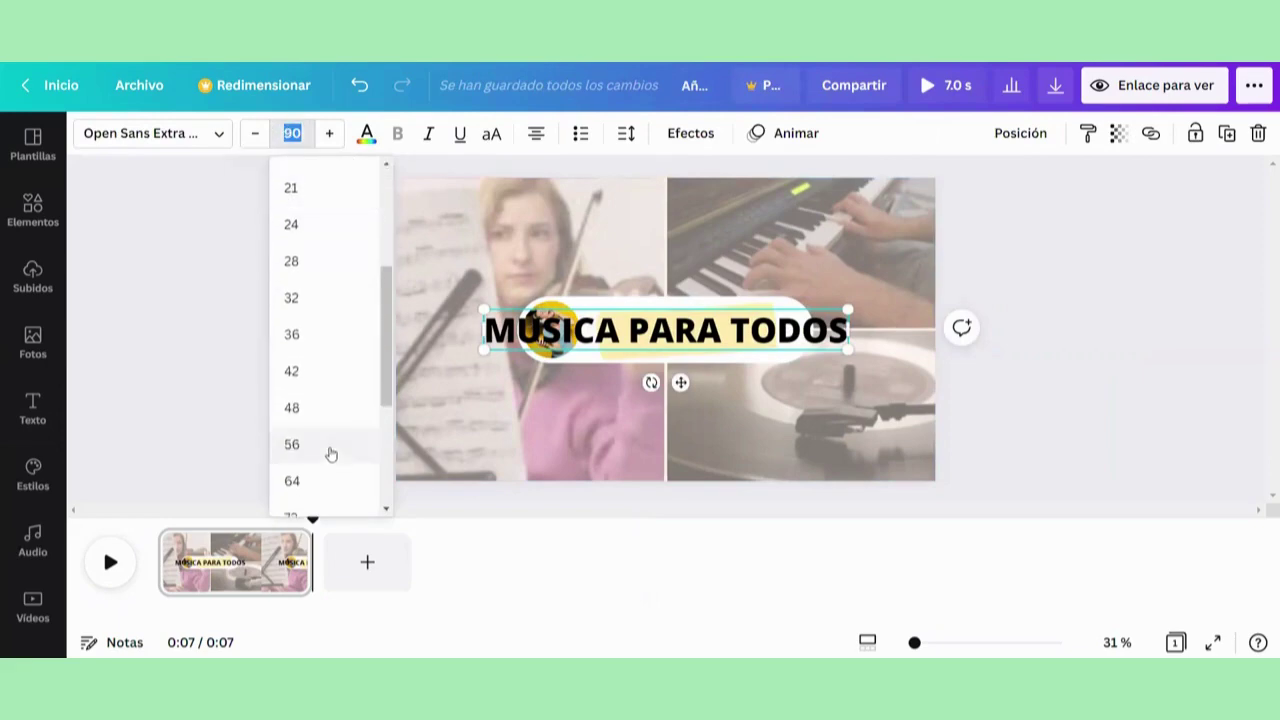
pyautogui.click(322, 349)
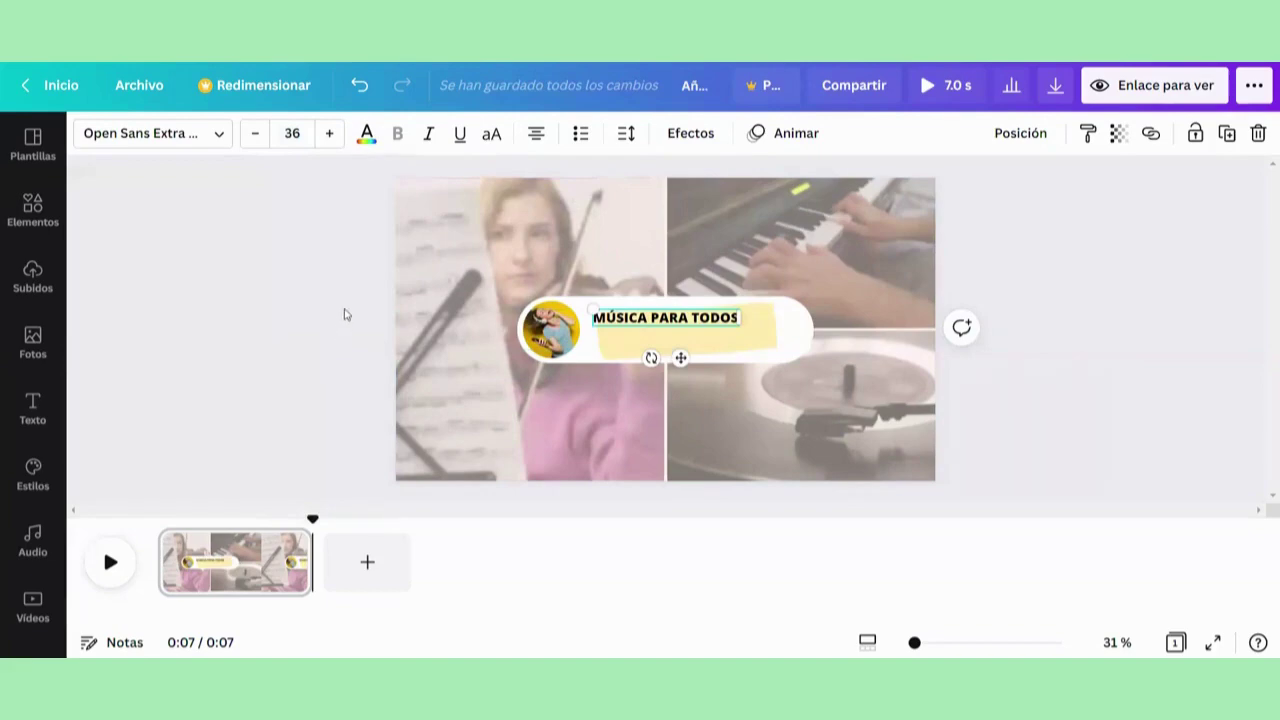
pyautogui.click(302, 137)
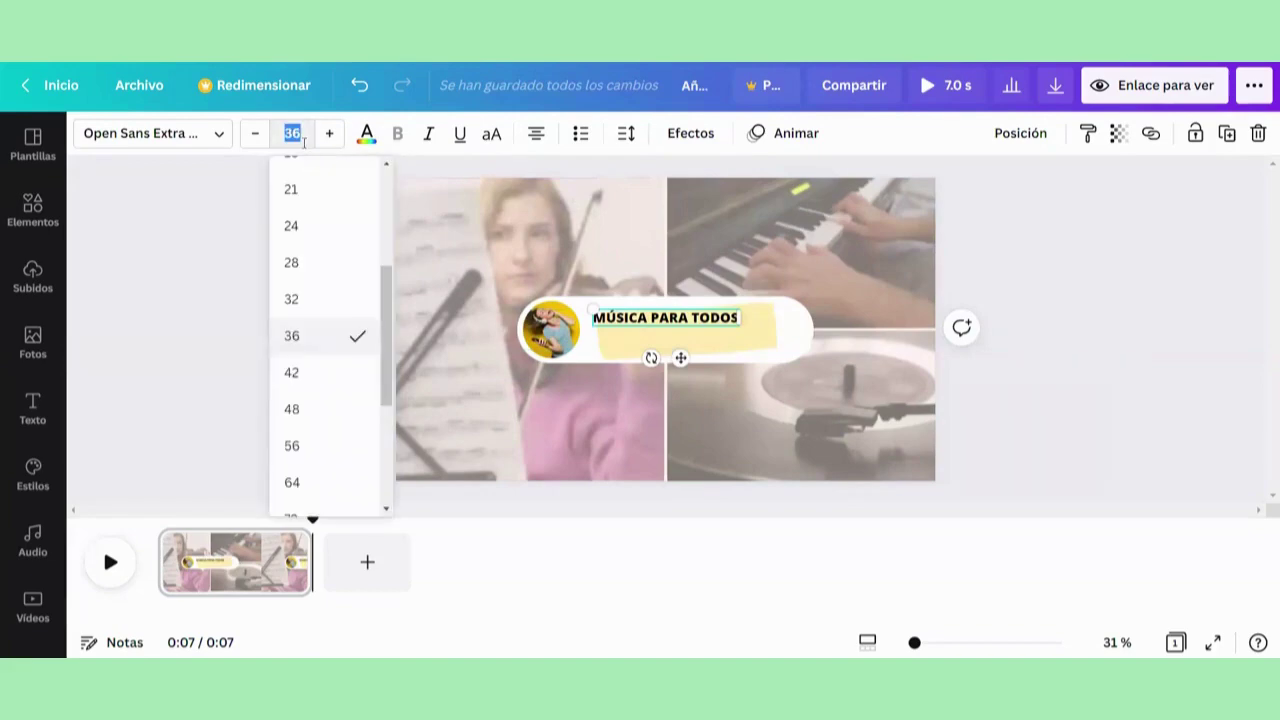
pyautogui.click(306, 408)
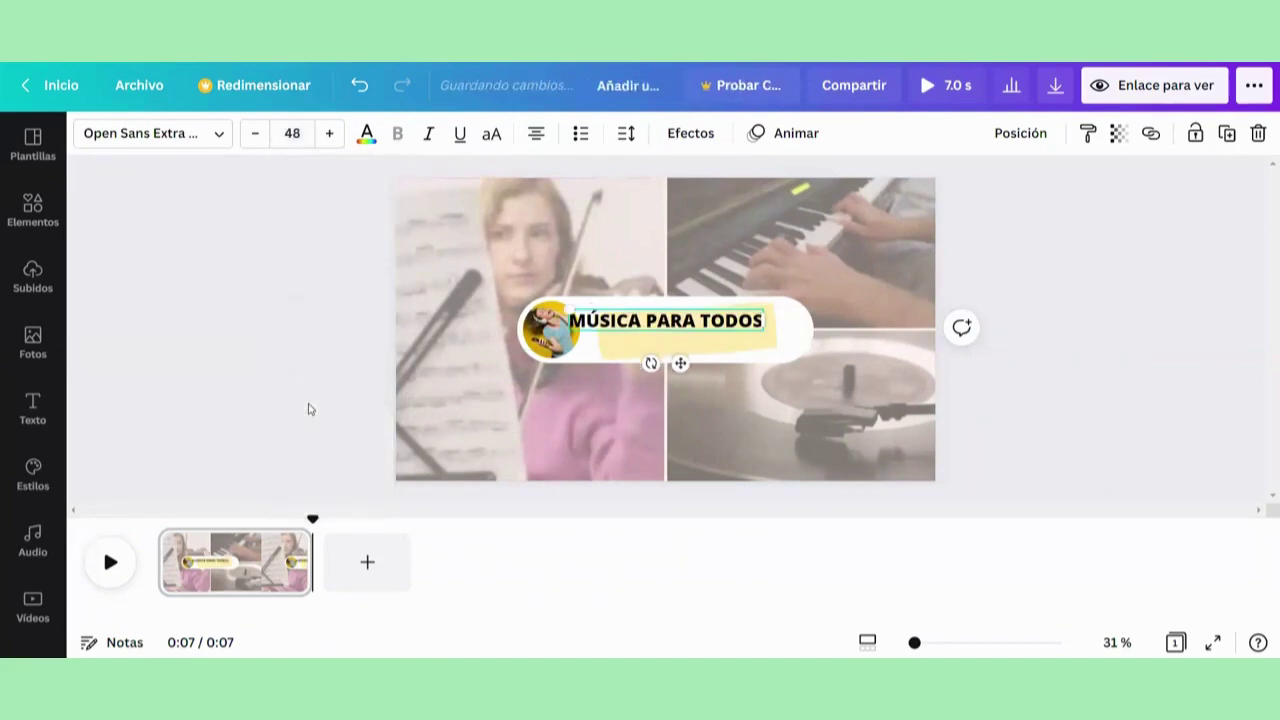
# Move the title onto the pale yellow rectangle beside the photo and set its font size to 40.
pyautogui.click(1090, 283)
pyautogui.moveTo(705, 319); pyautogui.dragTo(727, 328)
pyautogui.click(288, 131)
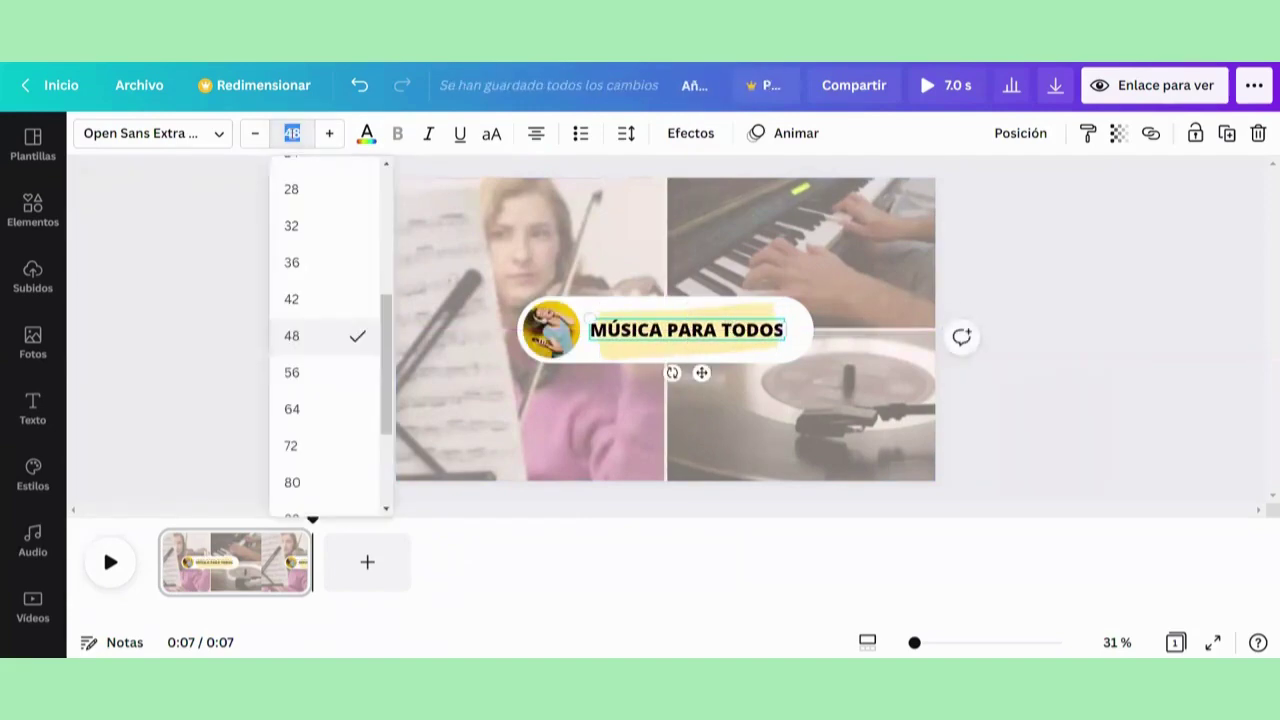
pyautogui.write('40')
pyautogui.press('Return')
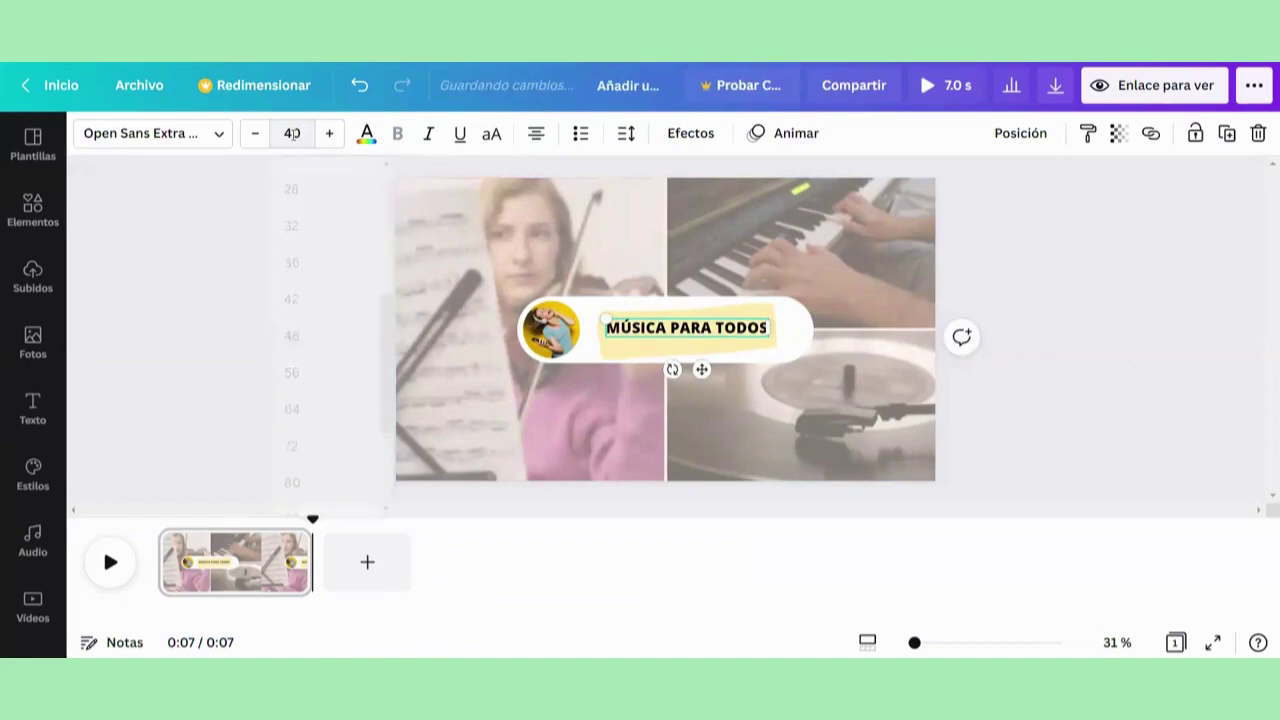
pyautogui.click(1085, 227)
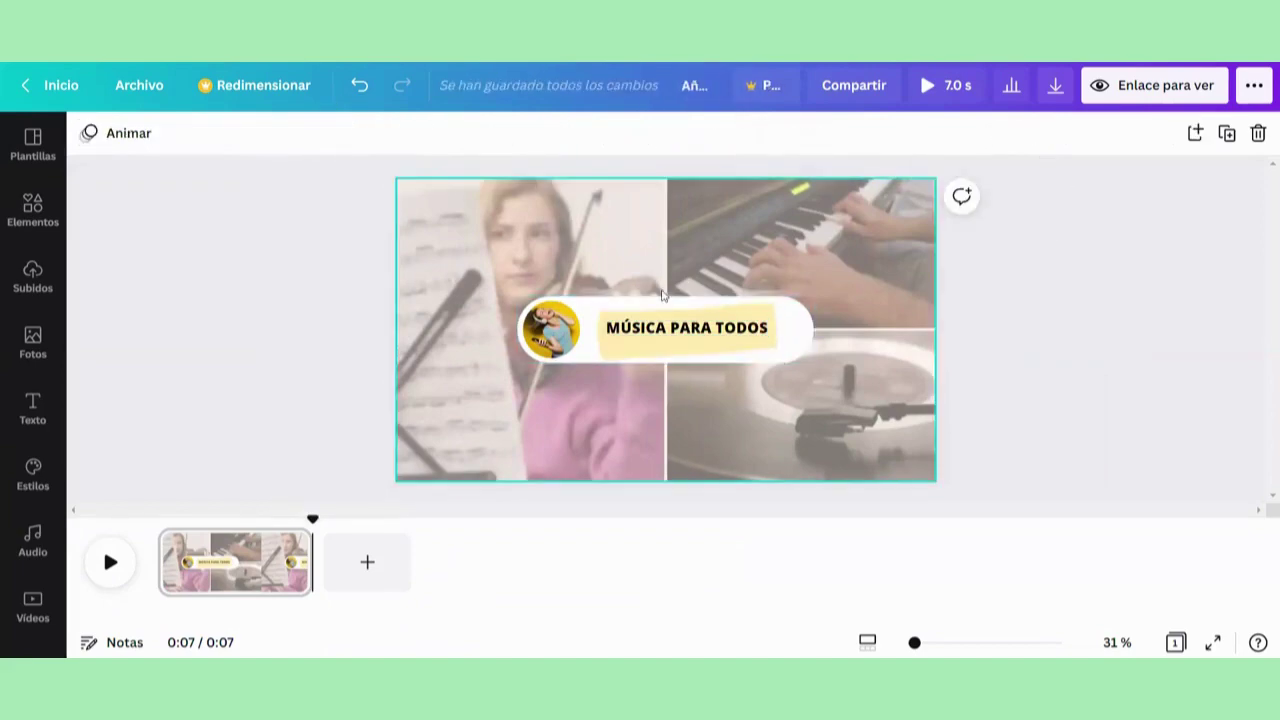
# Align the title to the page's middle and center, and shift it horizontally so it is centered on the pale yellow rectangle.
pyautogui.click(690, 330)
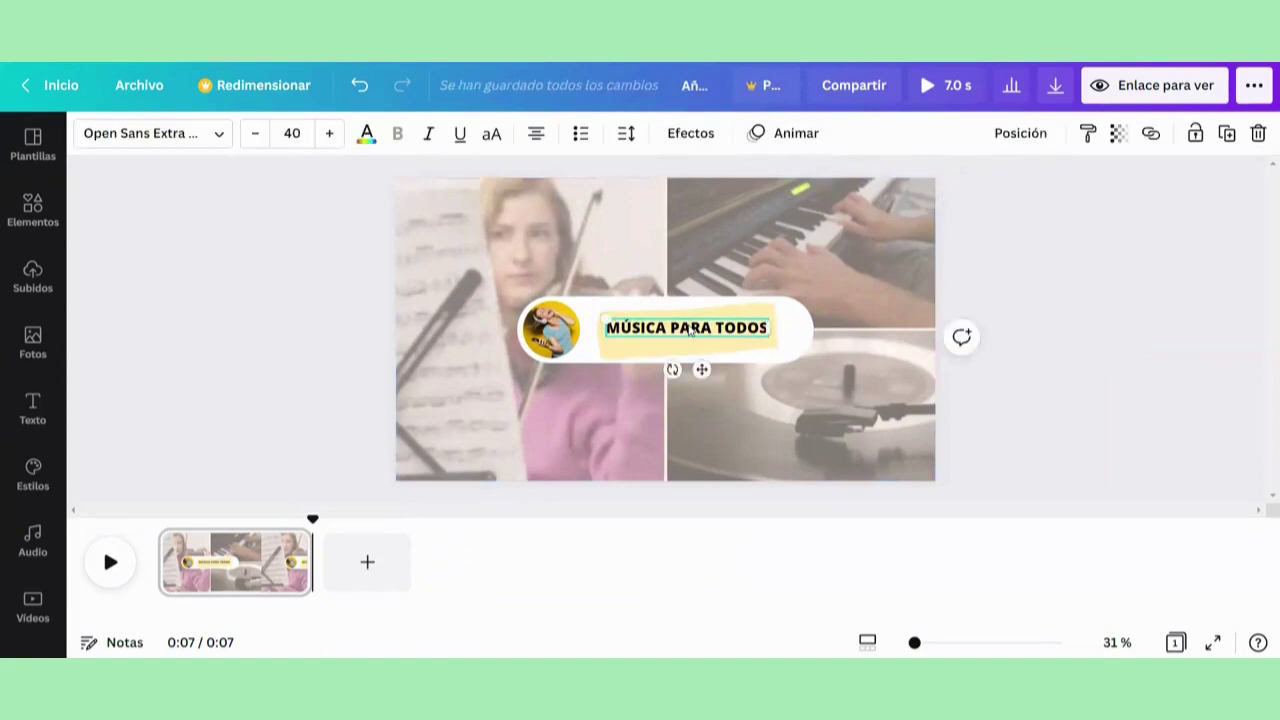
pyautogui.click(1020, 133)
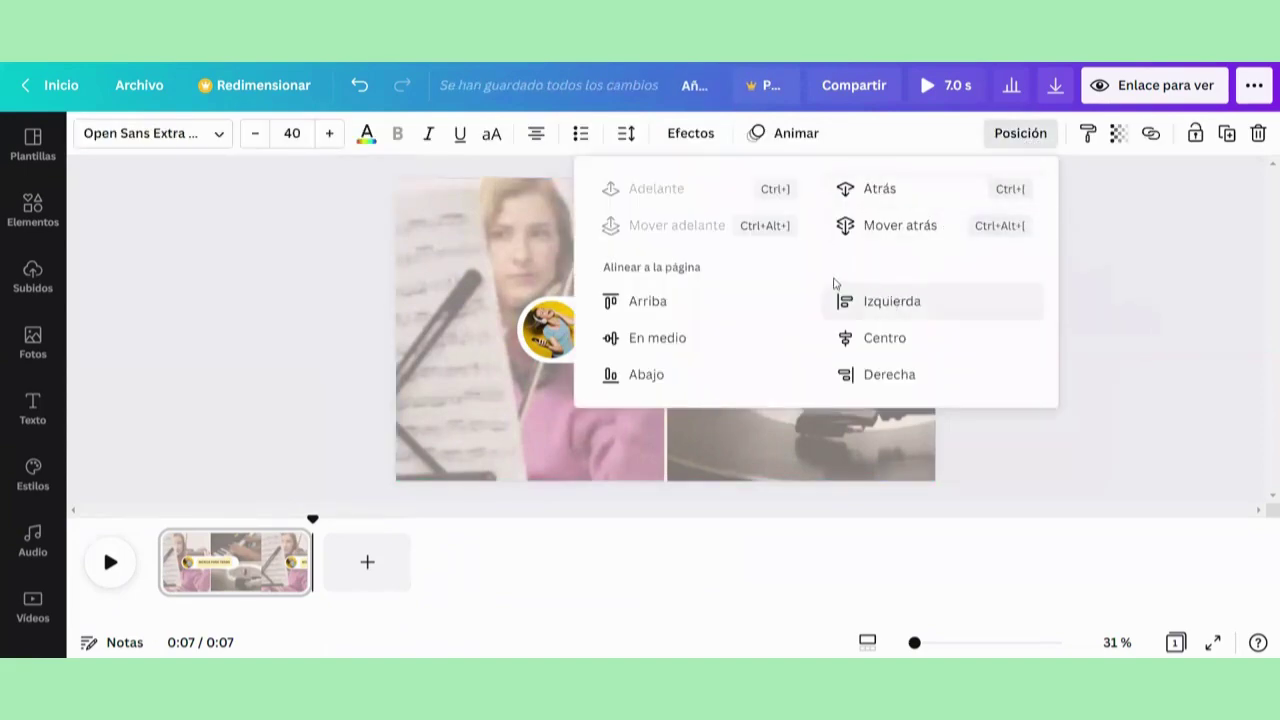
pyautogui.click(703, 338)
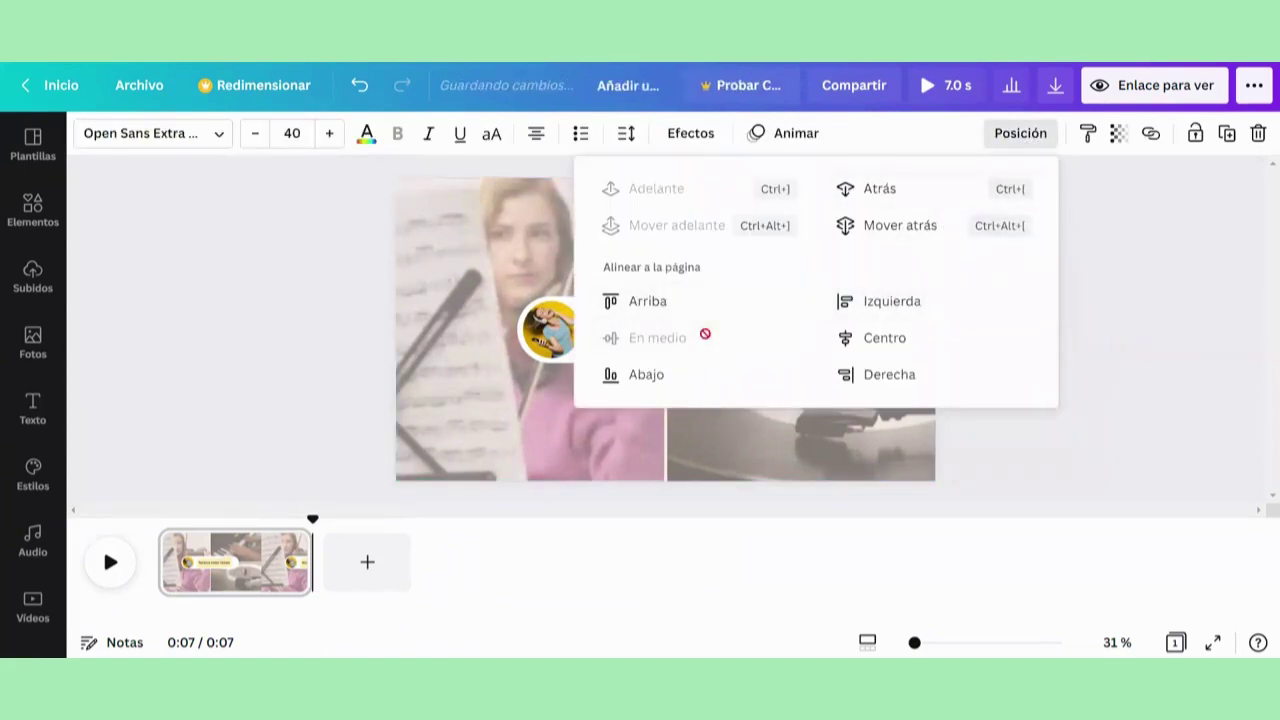
pyautogui.click(897, 341)
pyautogui.click(1075, 289)
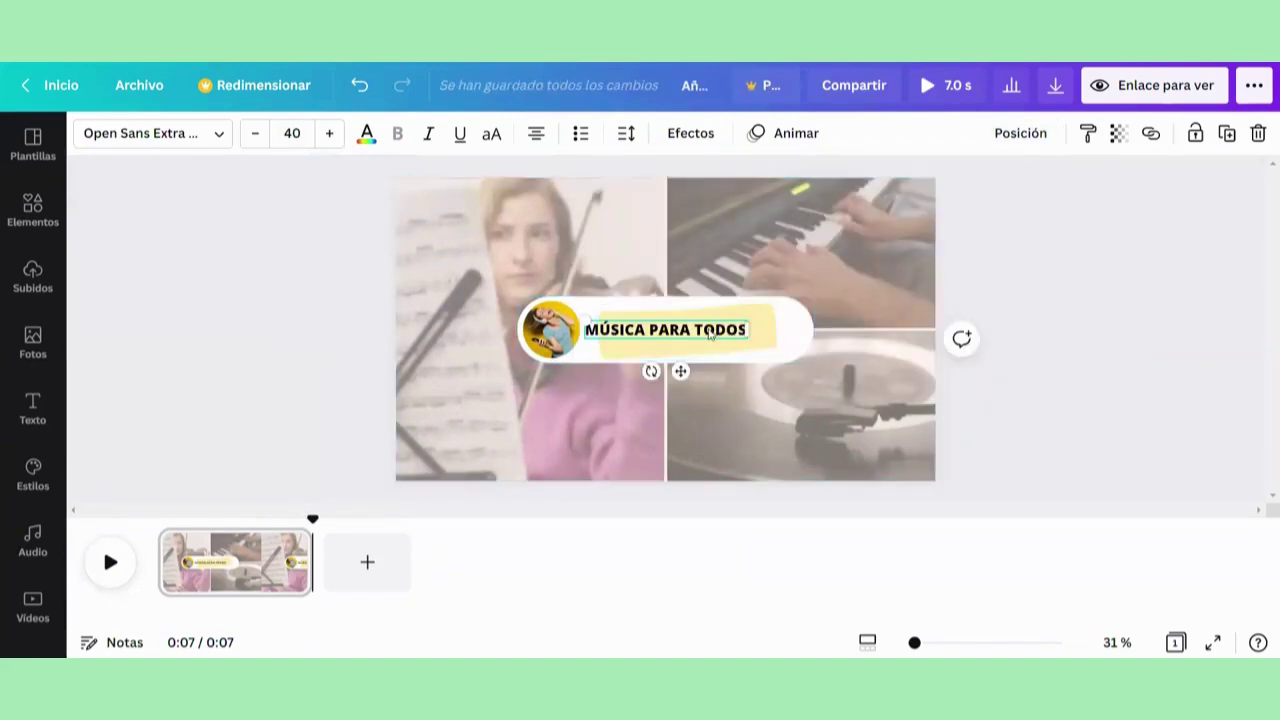
pyautogui.moveTo(710, 336); pyautogui.dragTo(731, 336)
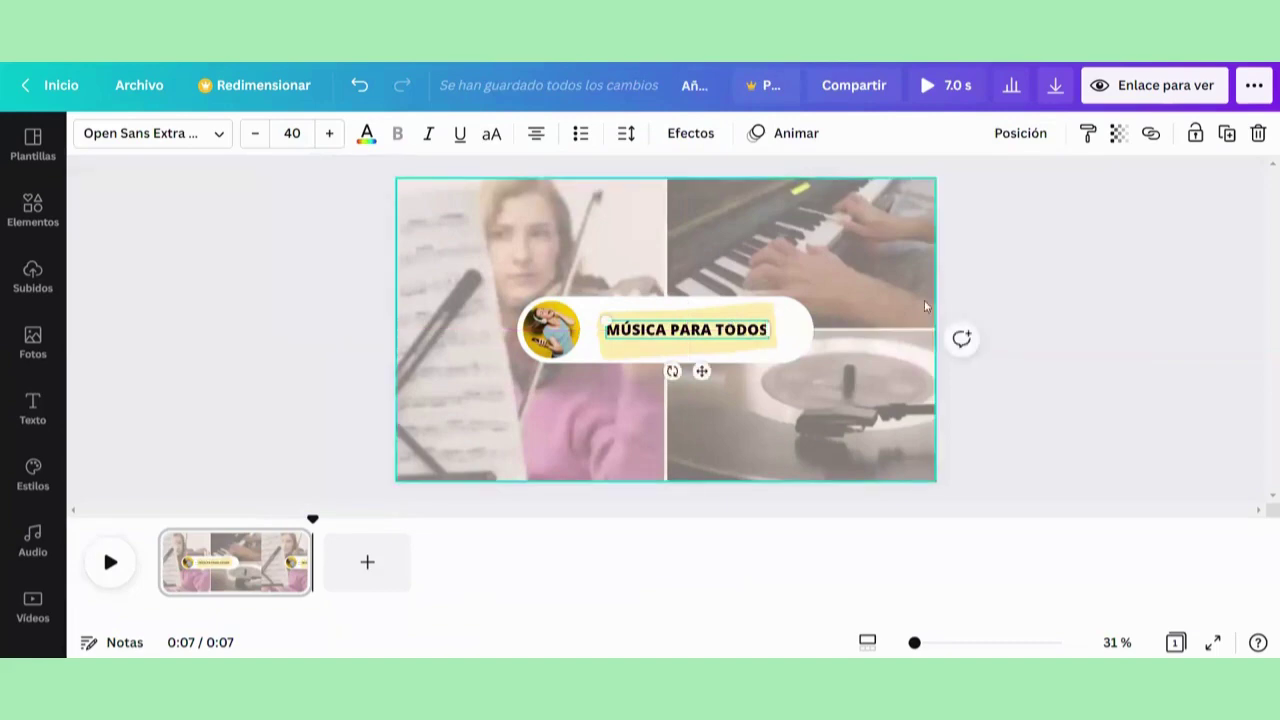
pyautogui.press('Escape')
# Group the white banner, circular photo, yellow rectangle and title, and check the group's alignment to the page.
pyautogui.click(590, 311)
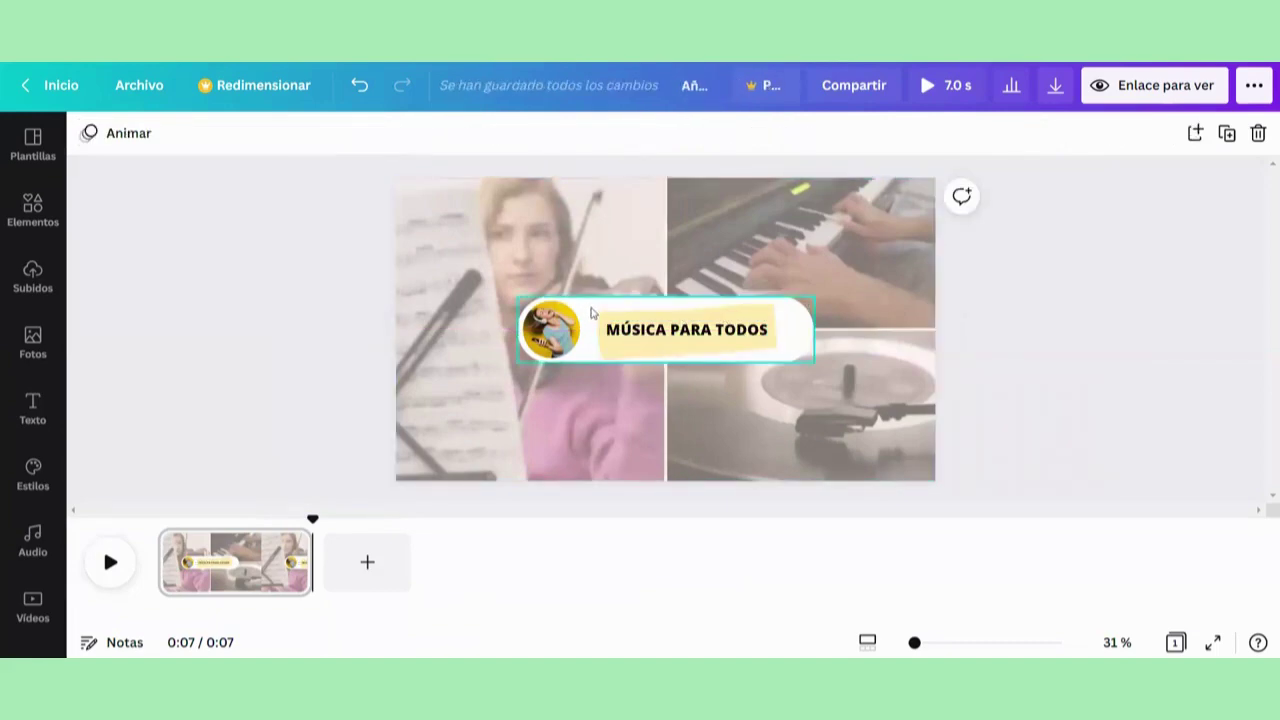
pyautogui.click(617, 307)
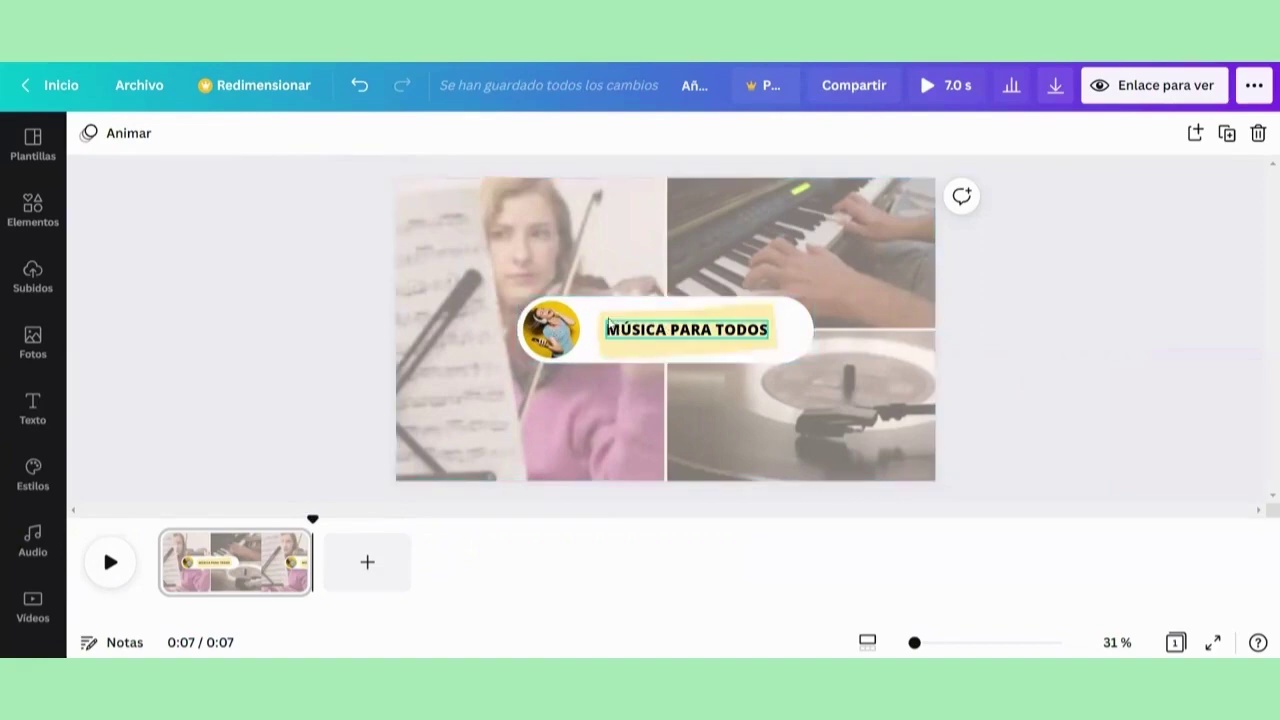
pyautogui.moveTo(968, 362); pyautogui.dragTo(556, 300)
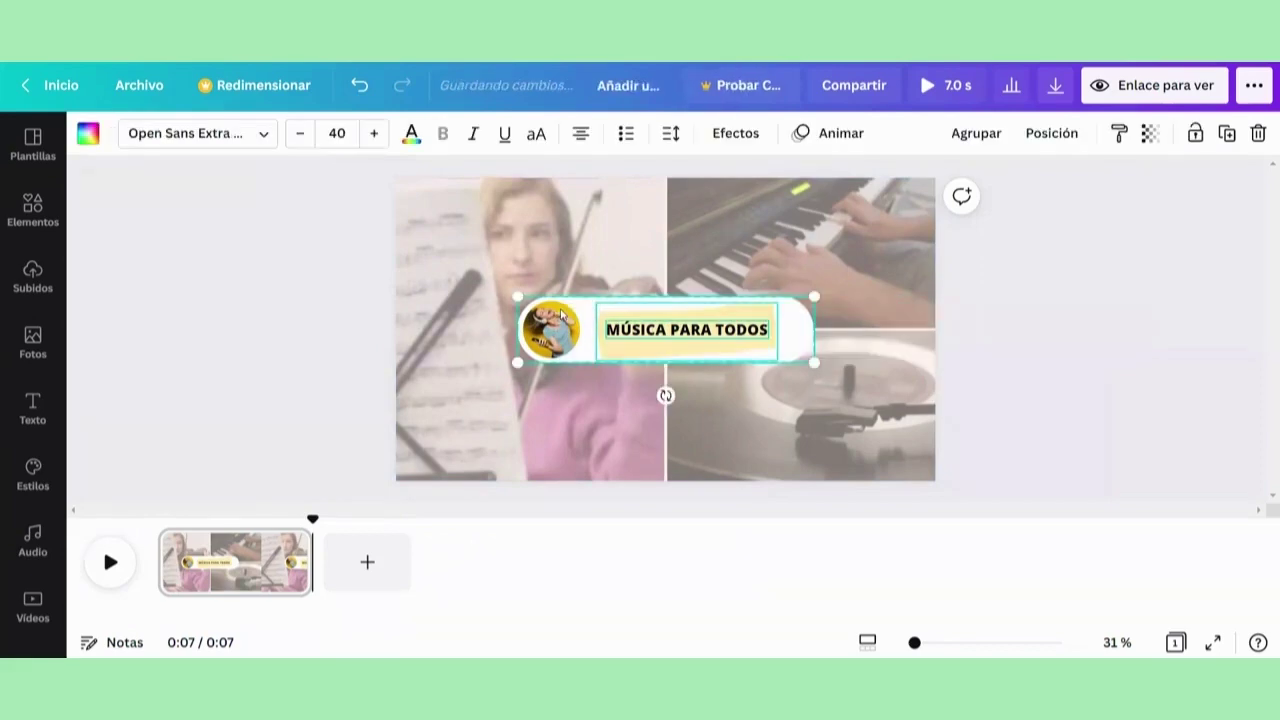
pyautogui.click(975, 133)
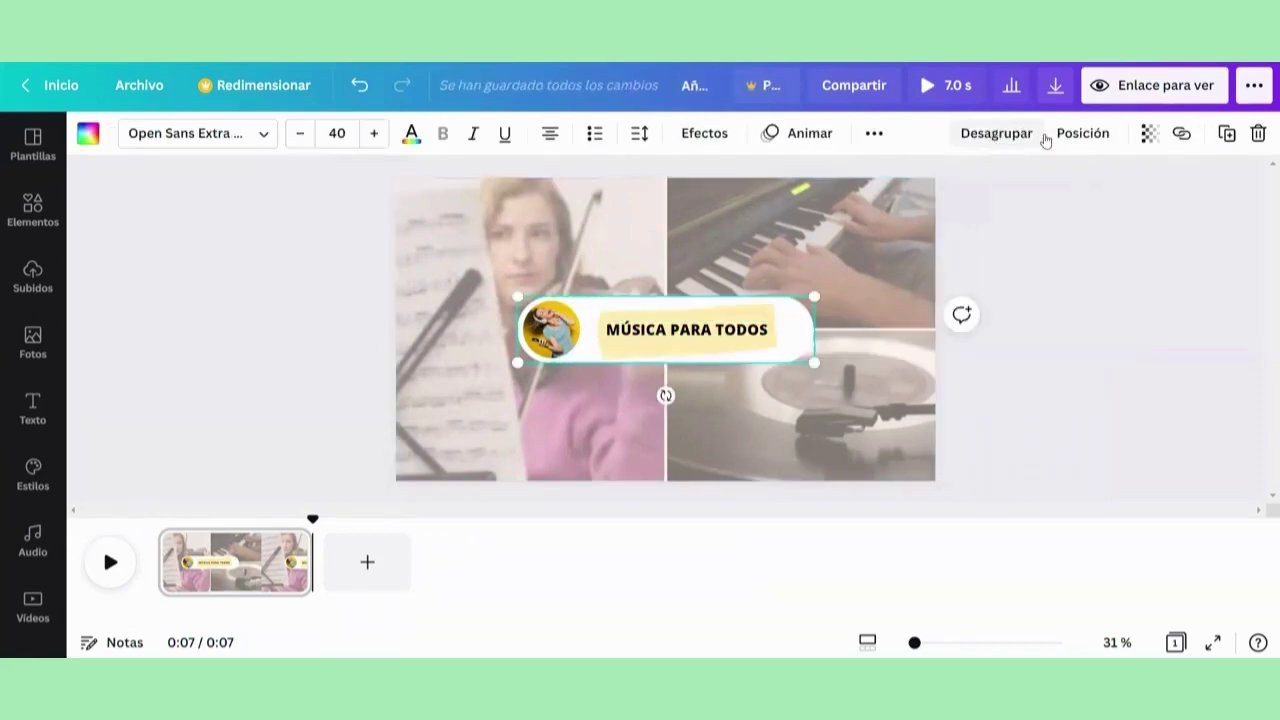
pyautogui.click(1077, 138)
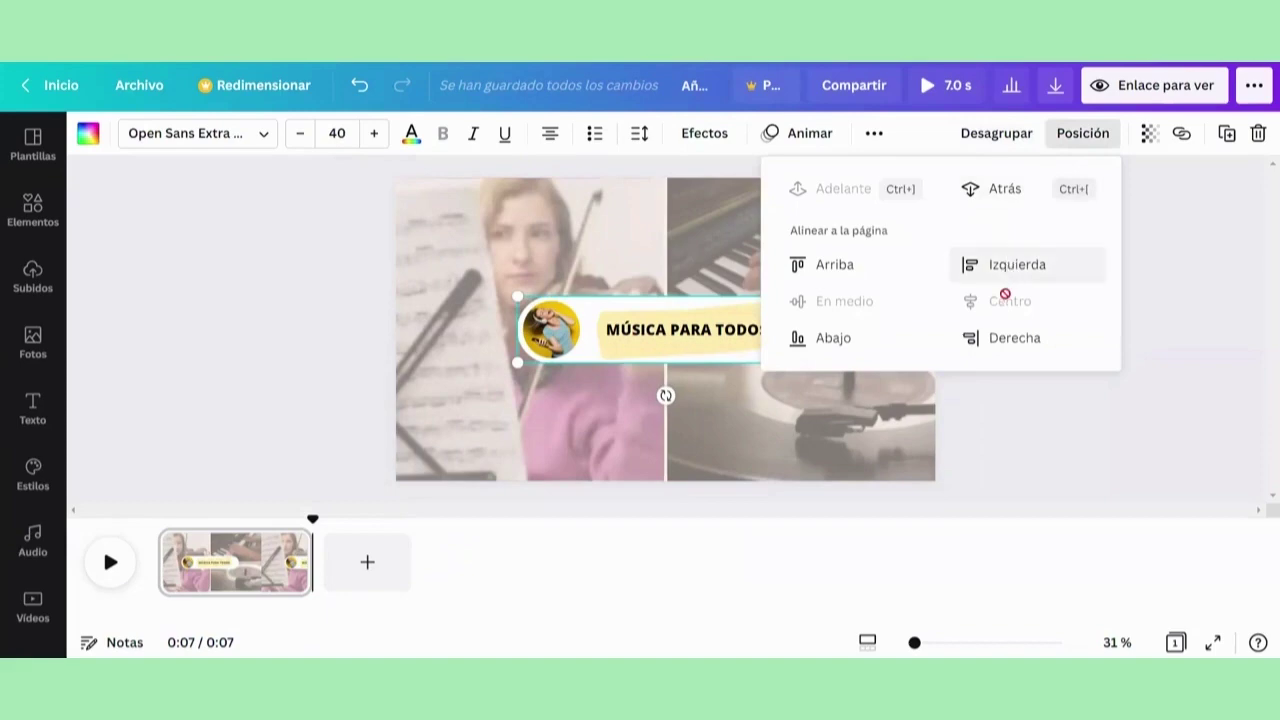
pyautogui.click(1192, 272)
pyautogui.click(1060, 267)
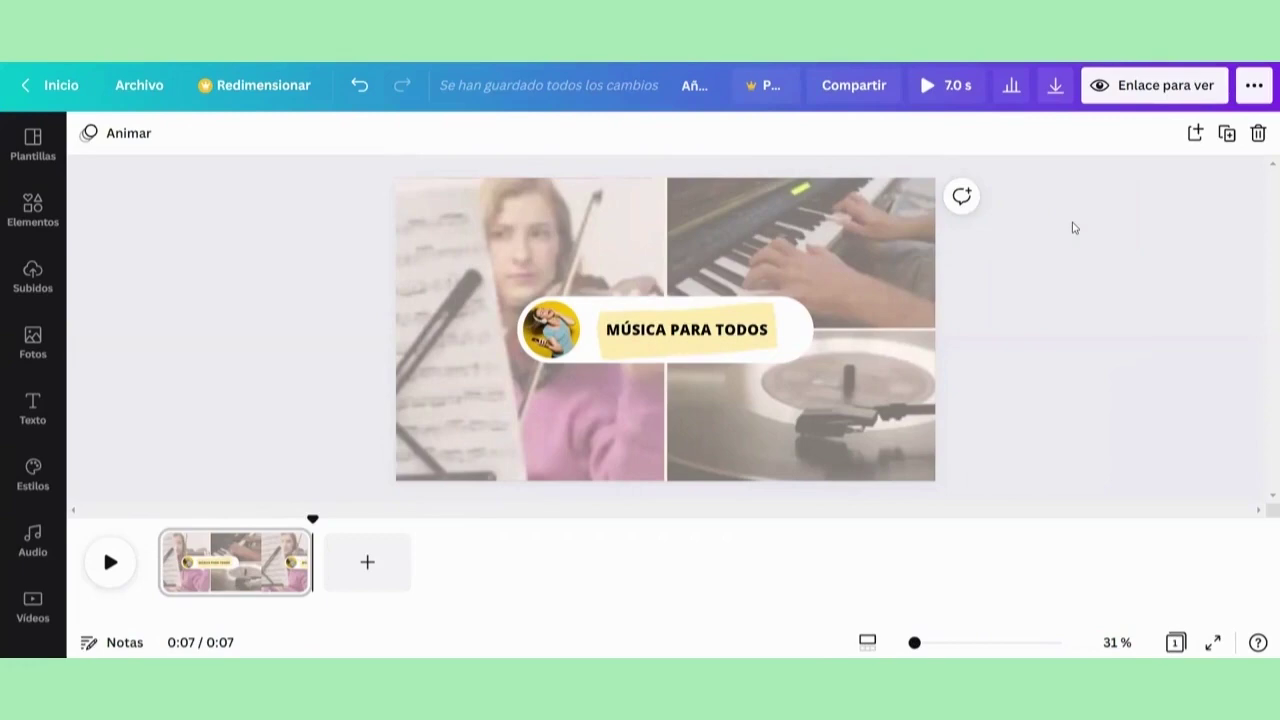
# Apply the Explosión text animation to the "MÚSICA PARA TODOS" title and preview the video.
pyautogui.click(683, 334)
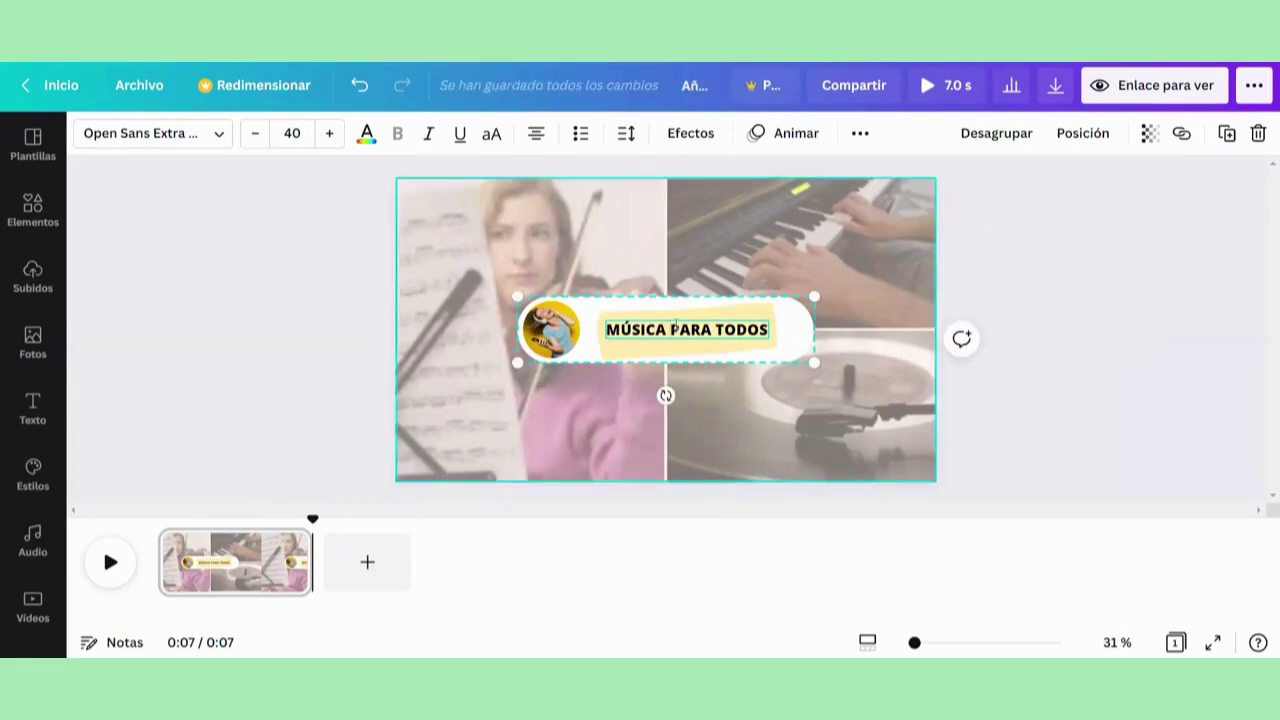
pyautogui.click(781, 134)
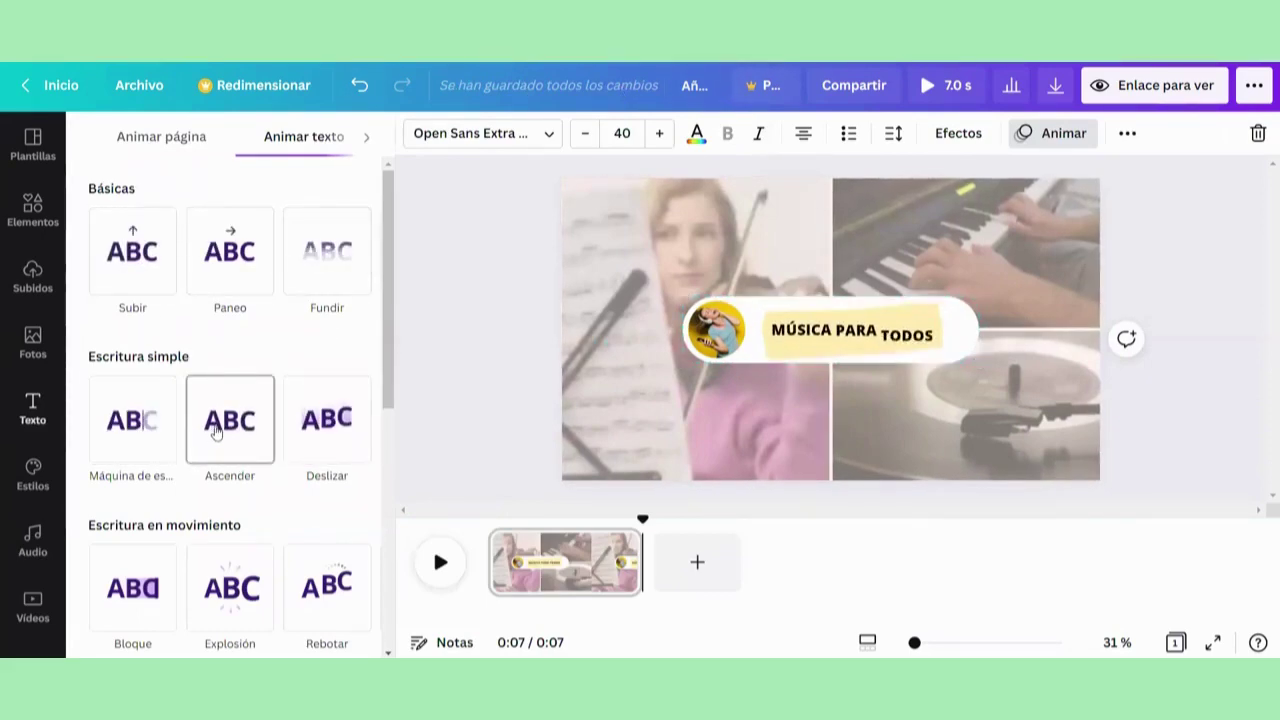
pyautogui.click(217, 591)
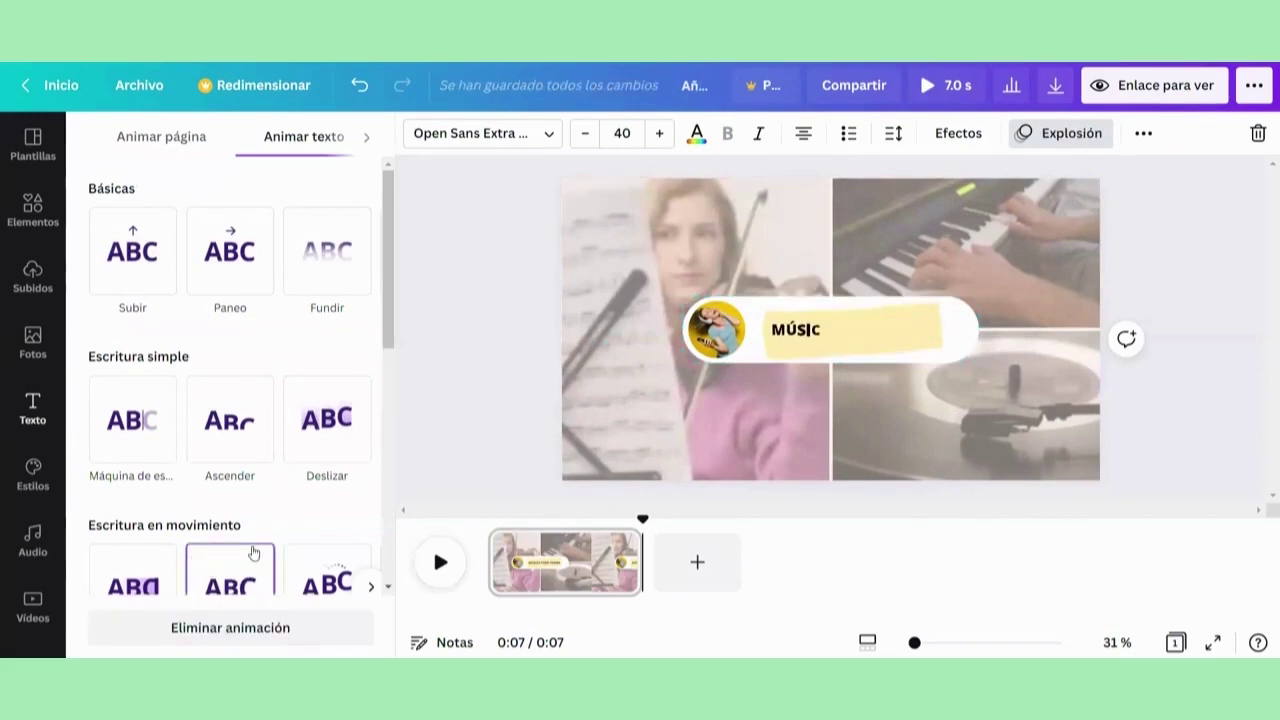
pyautogui.click(447, 452)
pyautogui.click(1108, 266)
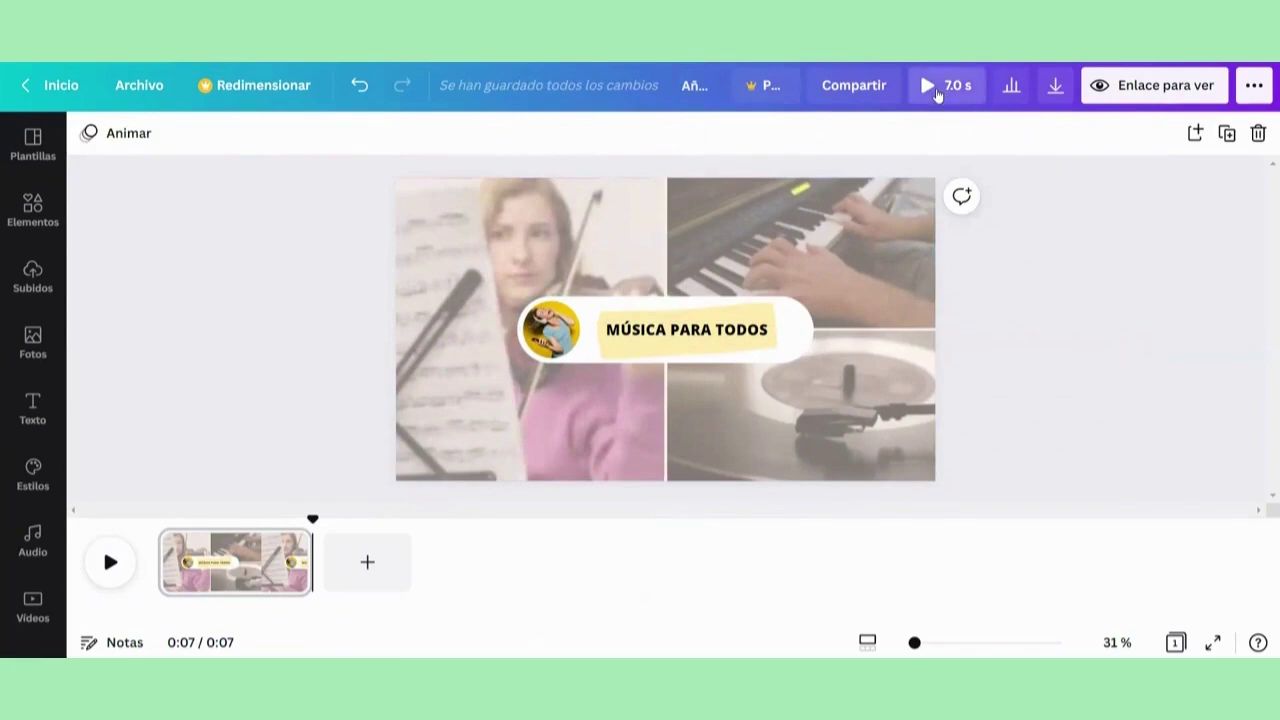
pyautogui.click(937, 92)
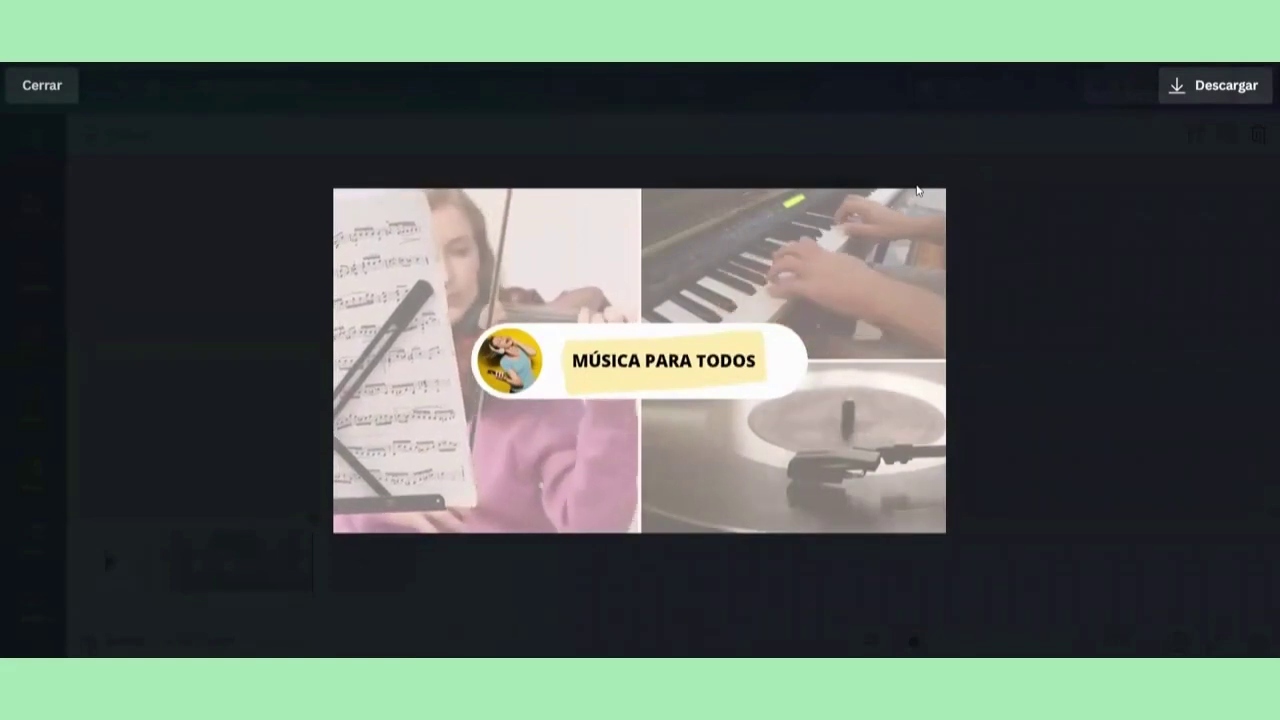
pyautogui.press('Escape')
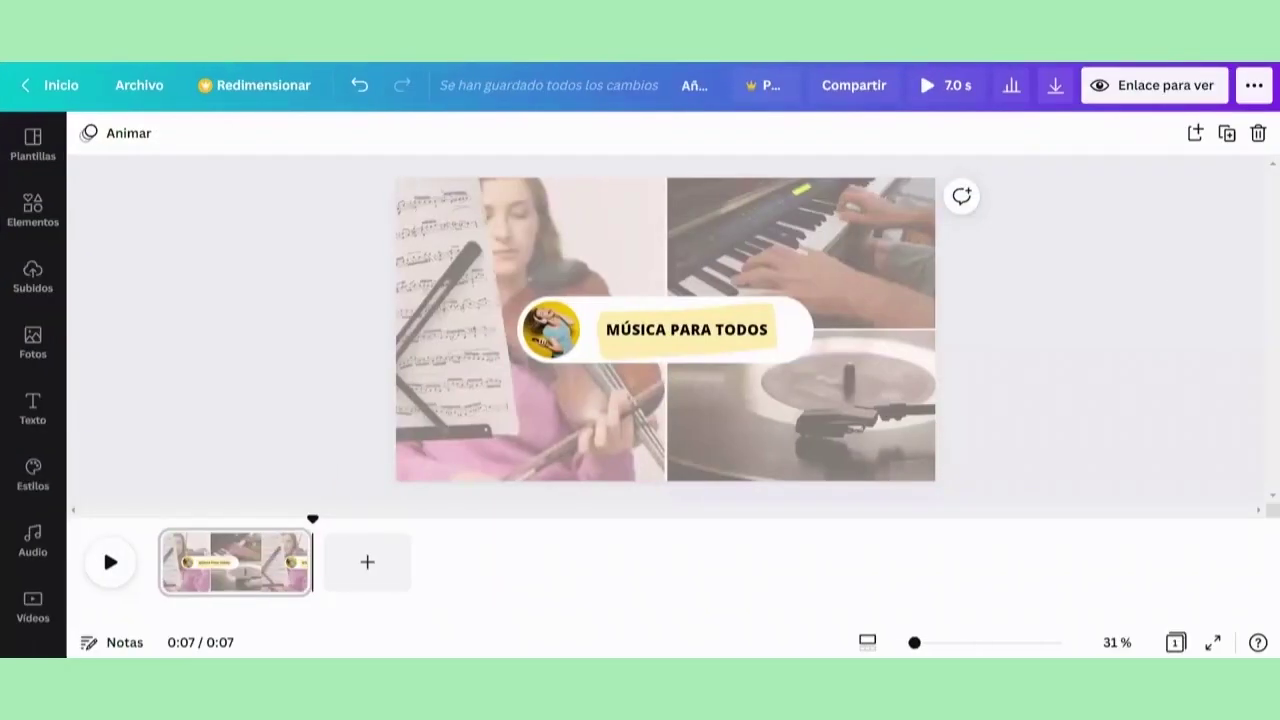
# Find a glossy white rounded rectangle among the graphics results for "Rectangulo" and add it to the page.
pyautogui.click(30, 205)
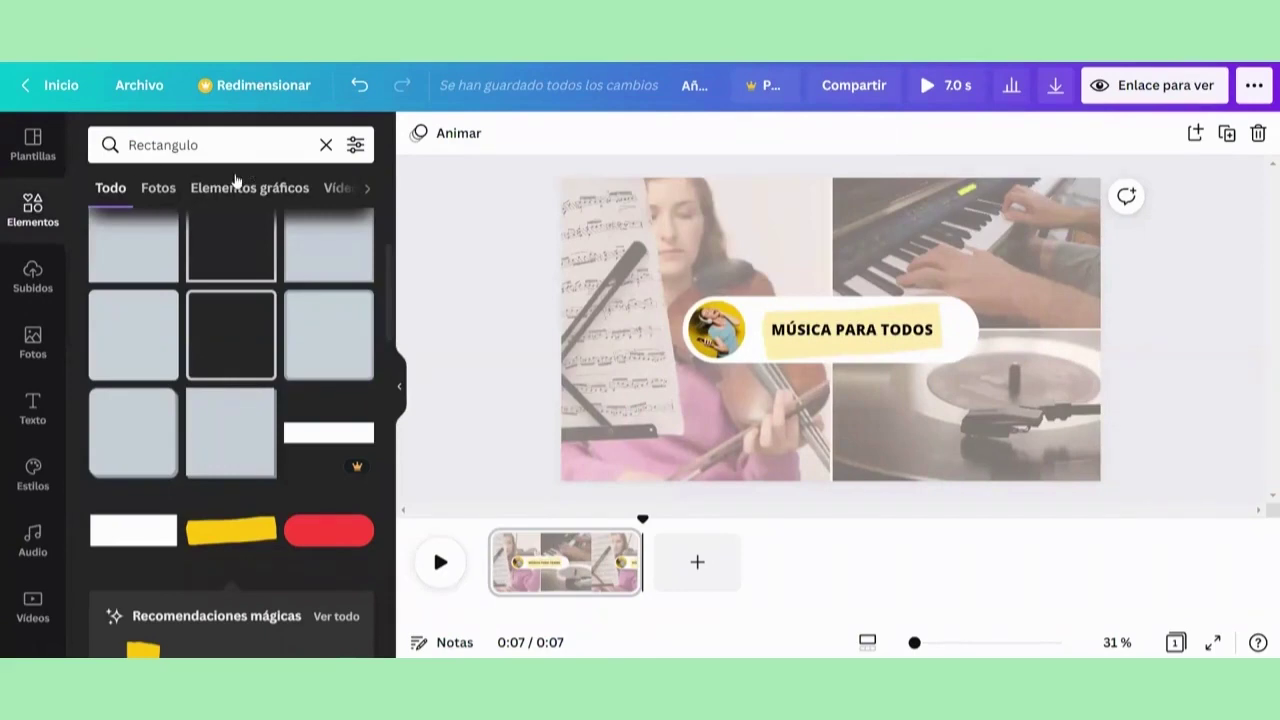
pyautogui.click(225, 187)
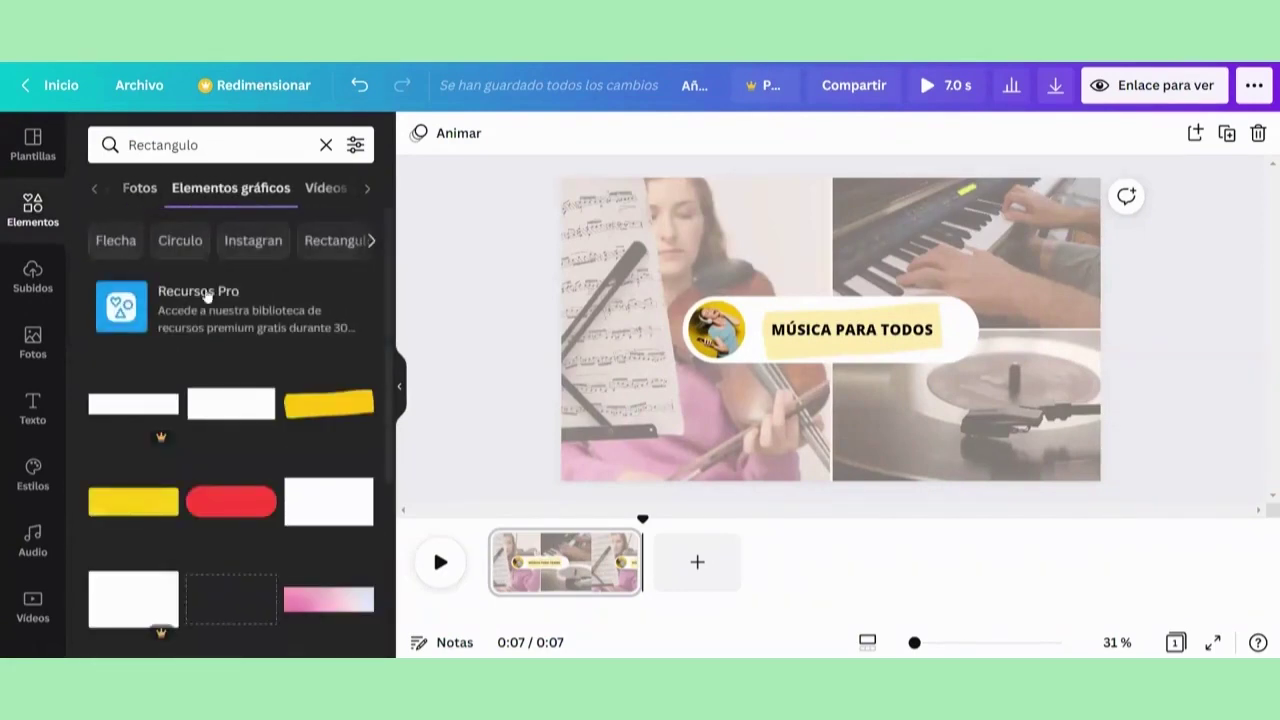
pyautogui.scroll(-2, 210, 405)
pyautogui.scroll(-5, 216, 398)
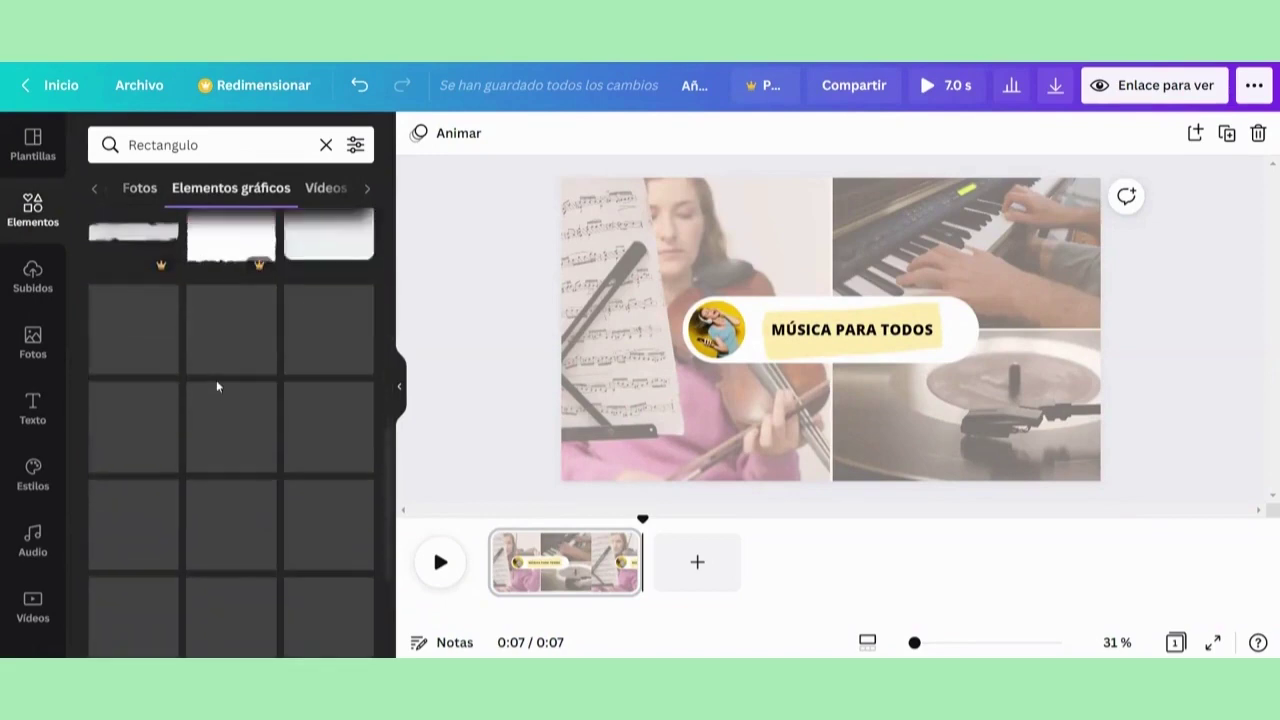
pyautogui.scroll(-5, 258, 348)
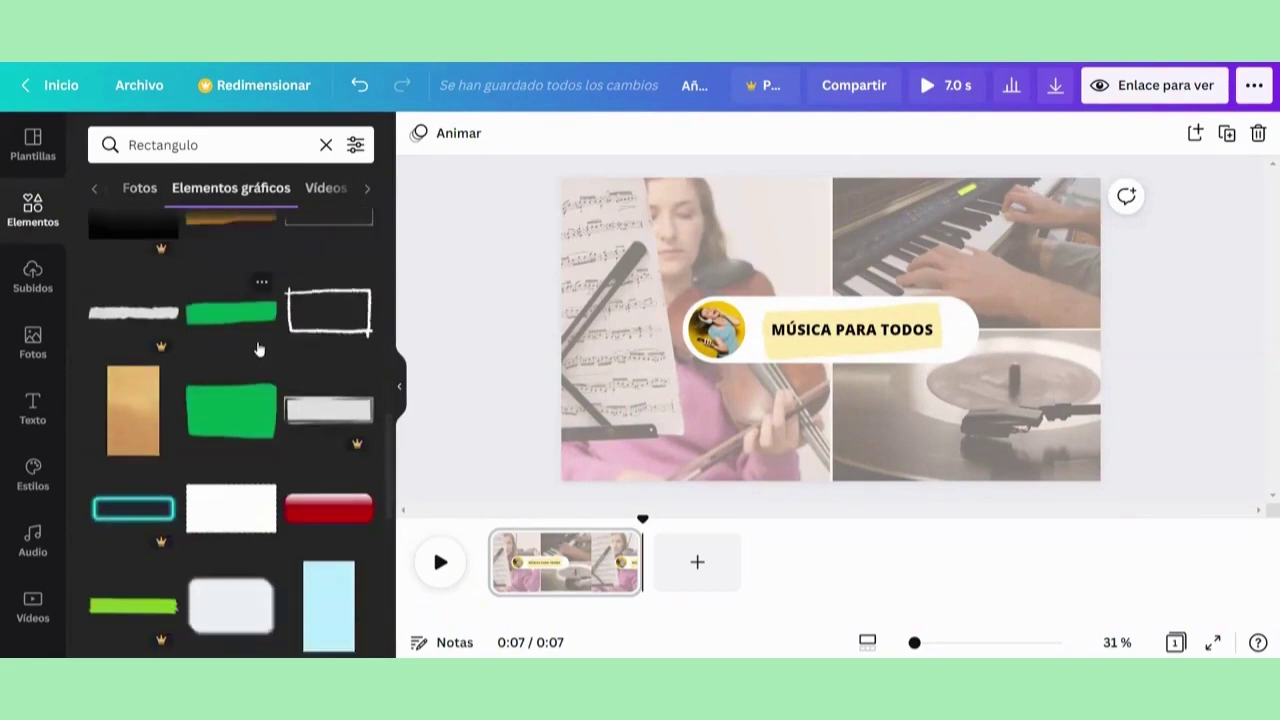
pyautogui.scroll(-3, 265, 345)
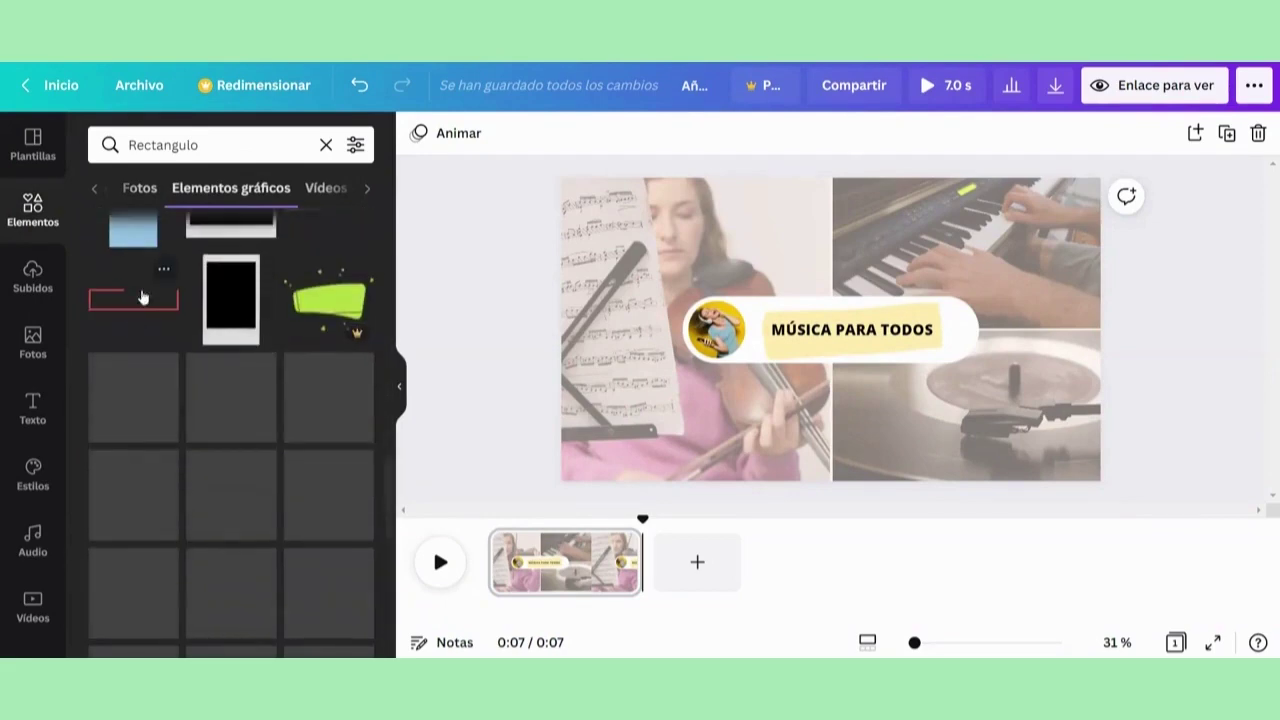
pyautogui.scroll(-8, 292, 465)
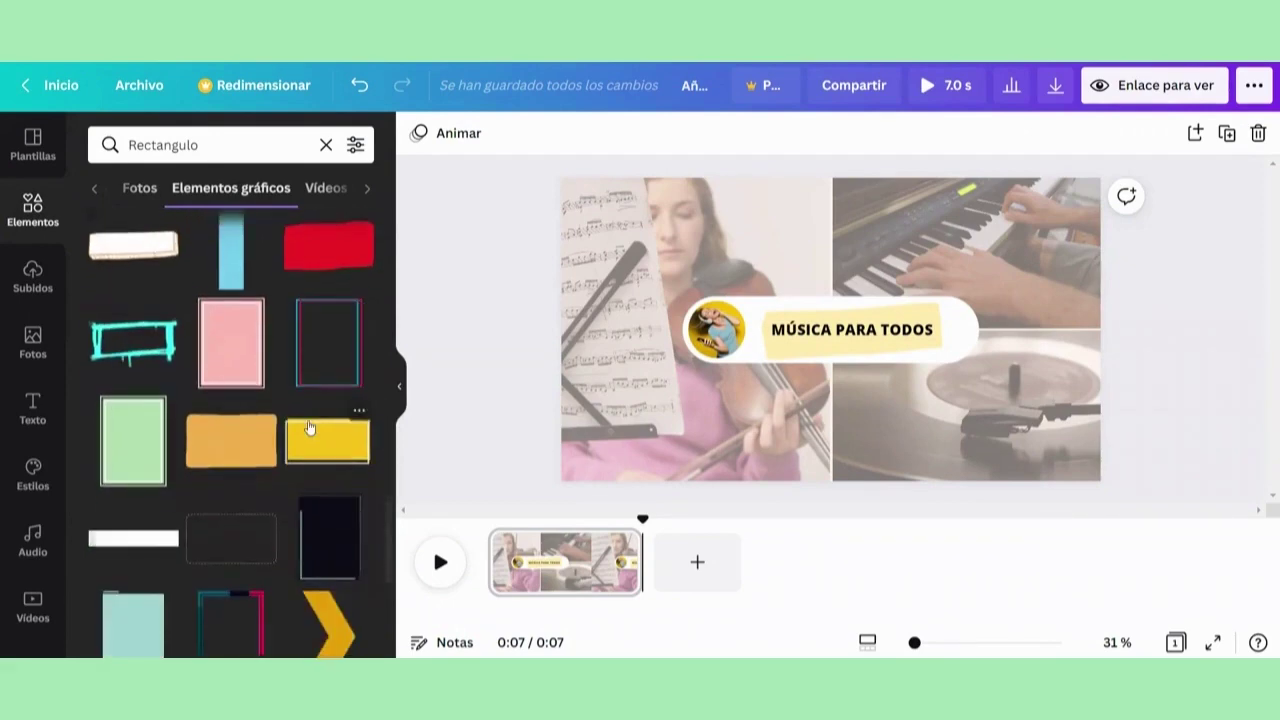
pyautogui.scroll(-5, 310, 420)
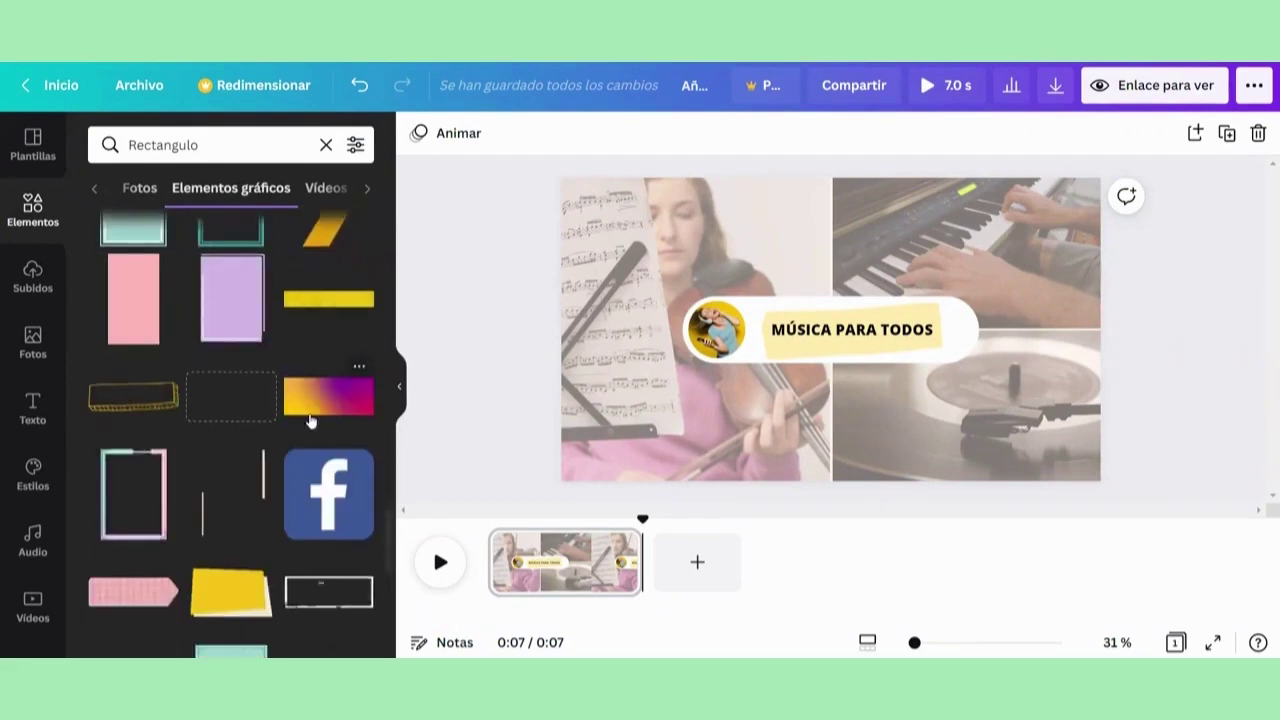
pyautogui.scroll(-5, 310, 420)
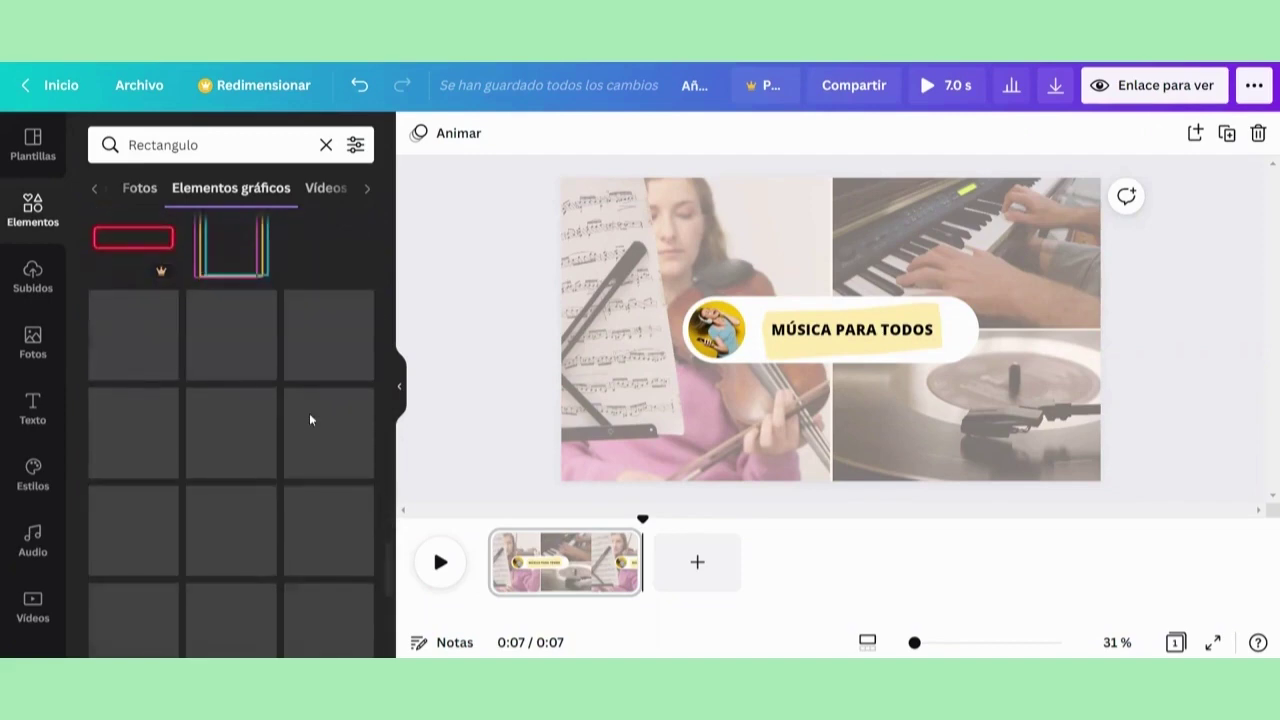
pyautogui.scroll(-2, 310, 420)
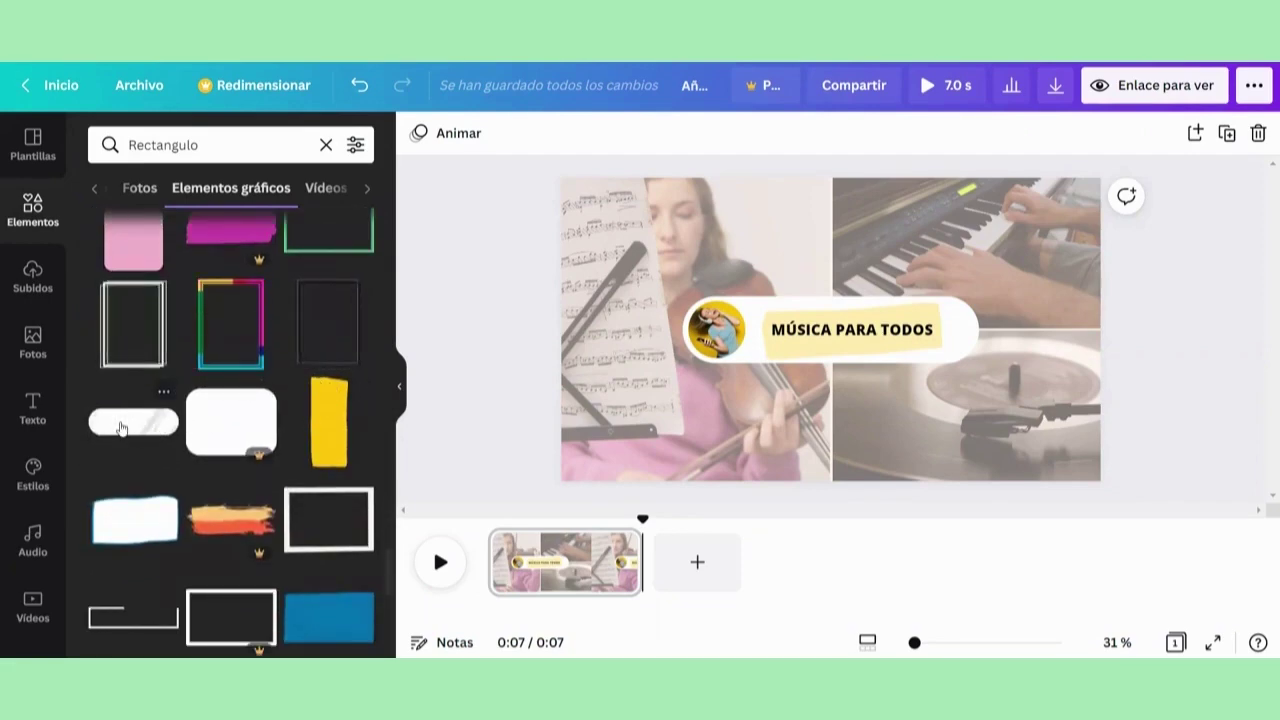
pyautogui.click(121, 428)
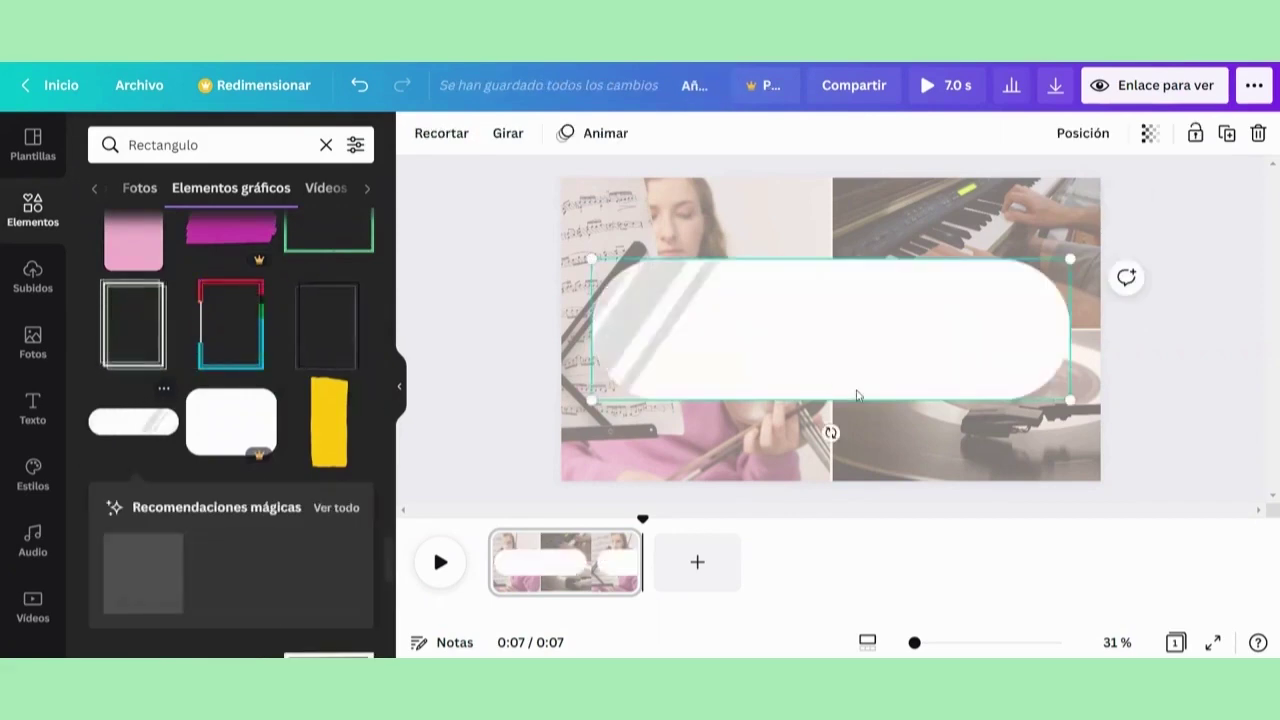
# Move the new white rounded shape over the banner and align it to the page's middle and center.
pyautogui.click(401, 390)
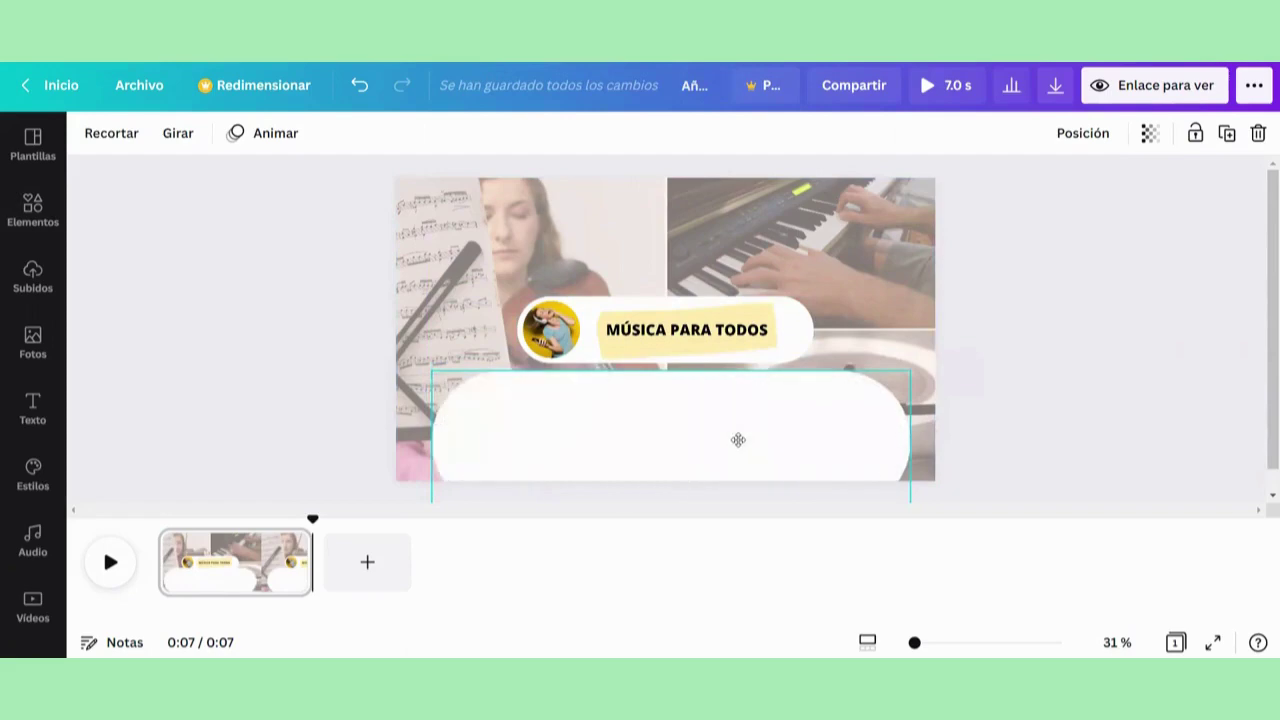
pyautogui.moveTo(734, 432); pyautogui.dragTo(739, 340)
pyautogui.click(1083, 133)
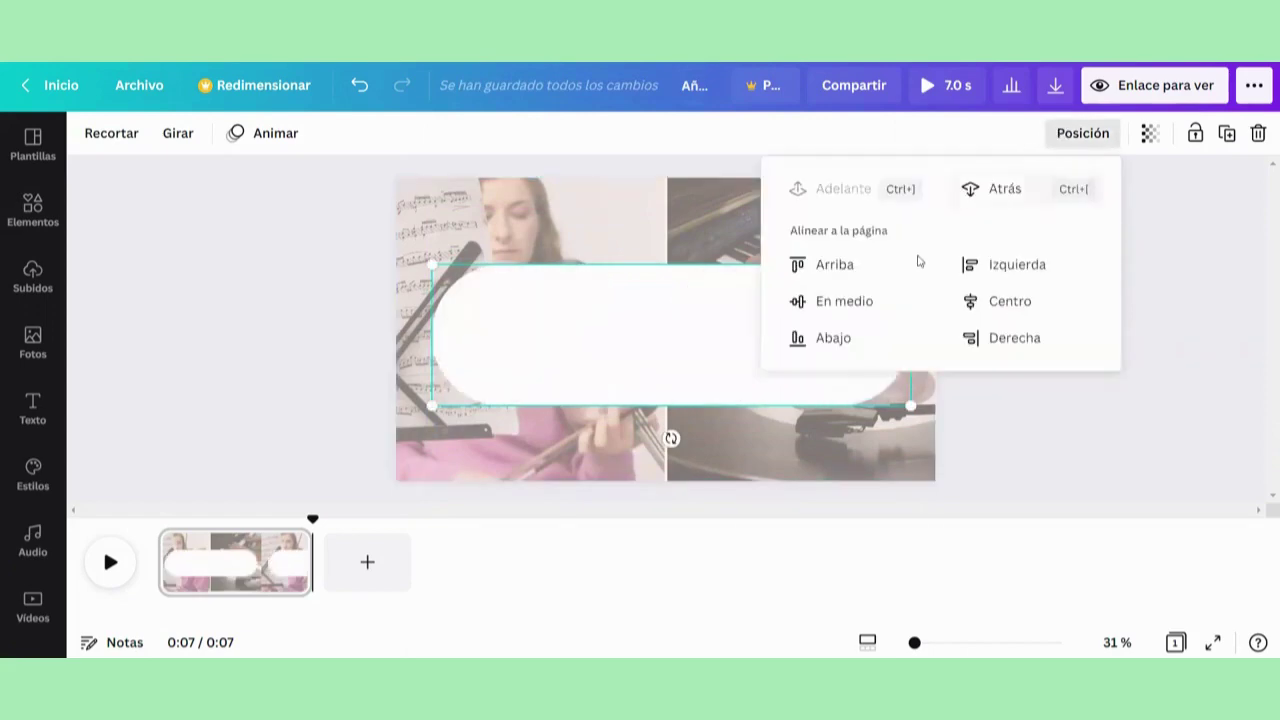
pyautogui.click(866, 303)
pyautogui.click(986, 301)
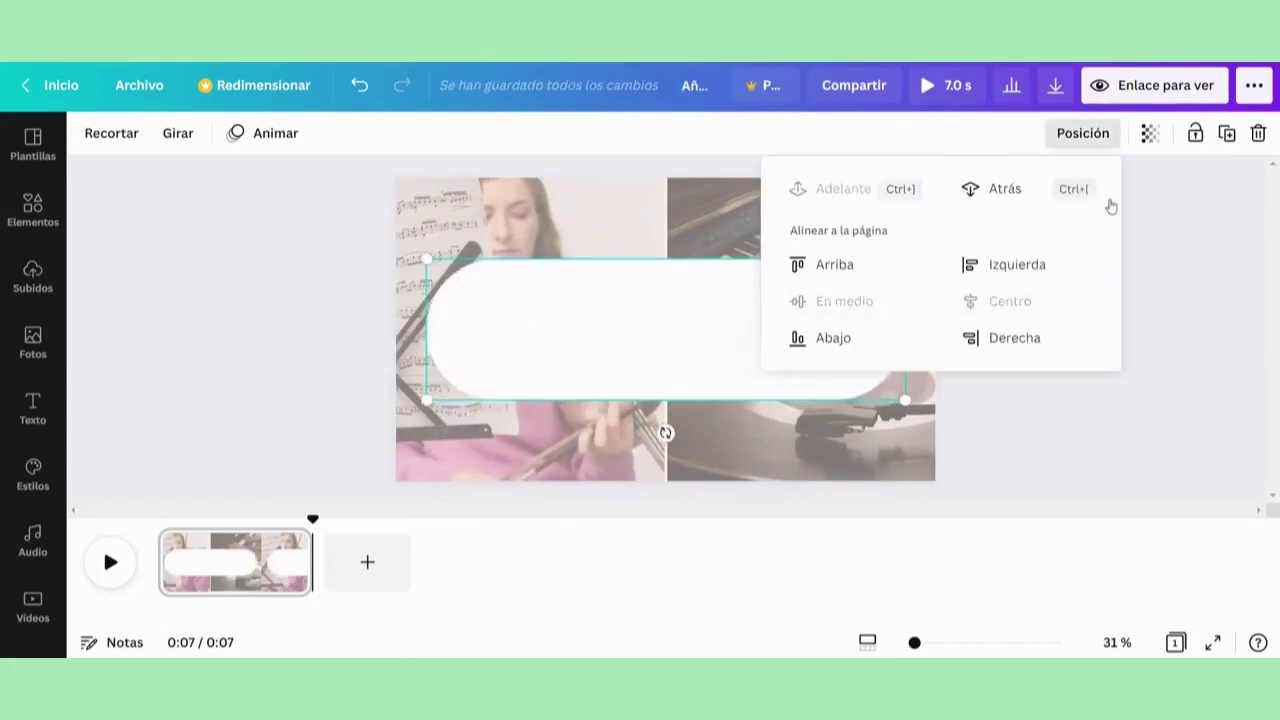
# Set the white rounded shape's transparency to 29 and send it one layer backward, behind the banner group.
pyautogui.click(1150, 134)
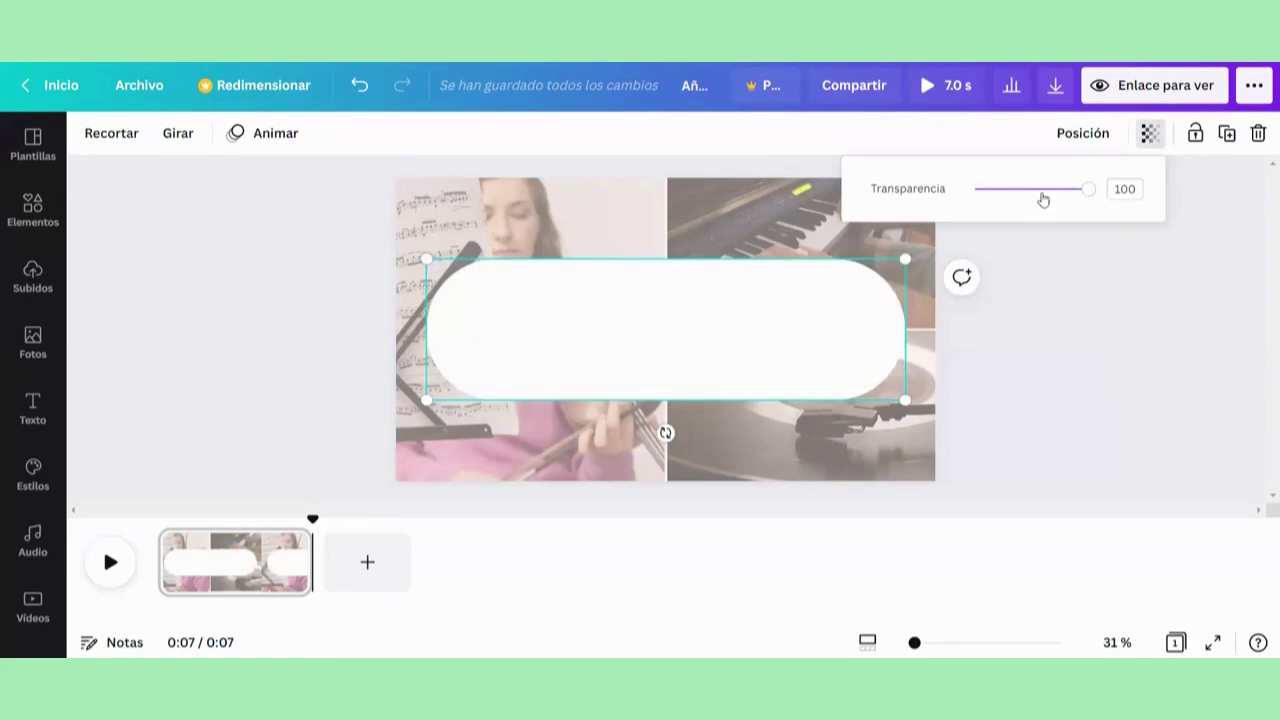
pyautogui.moveTo(1043, 200); pyautogui.dragTo(1007, 190)
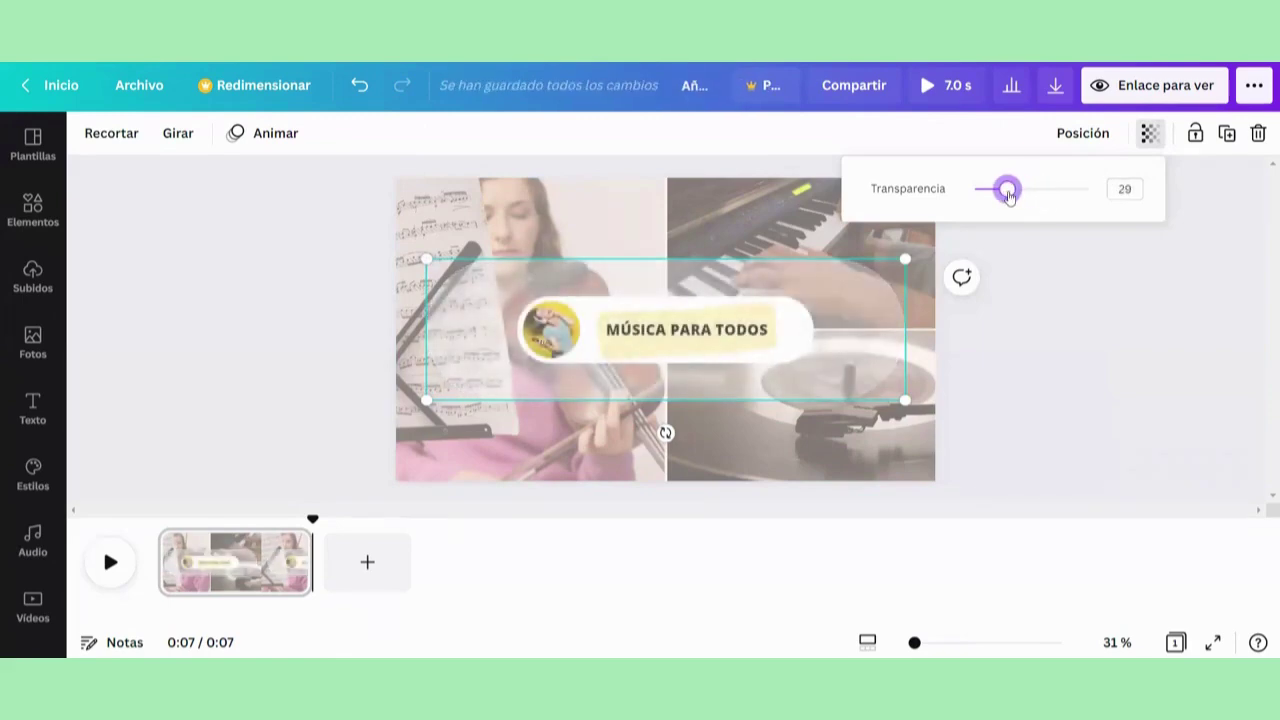
pyautogui.click(1051, 284)
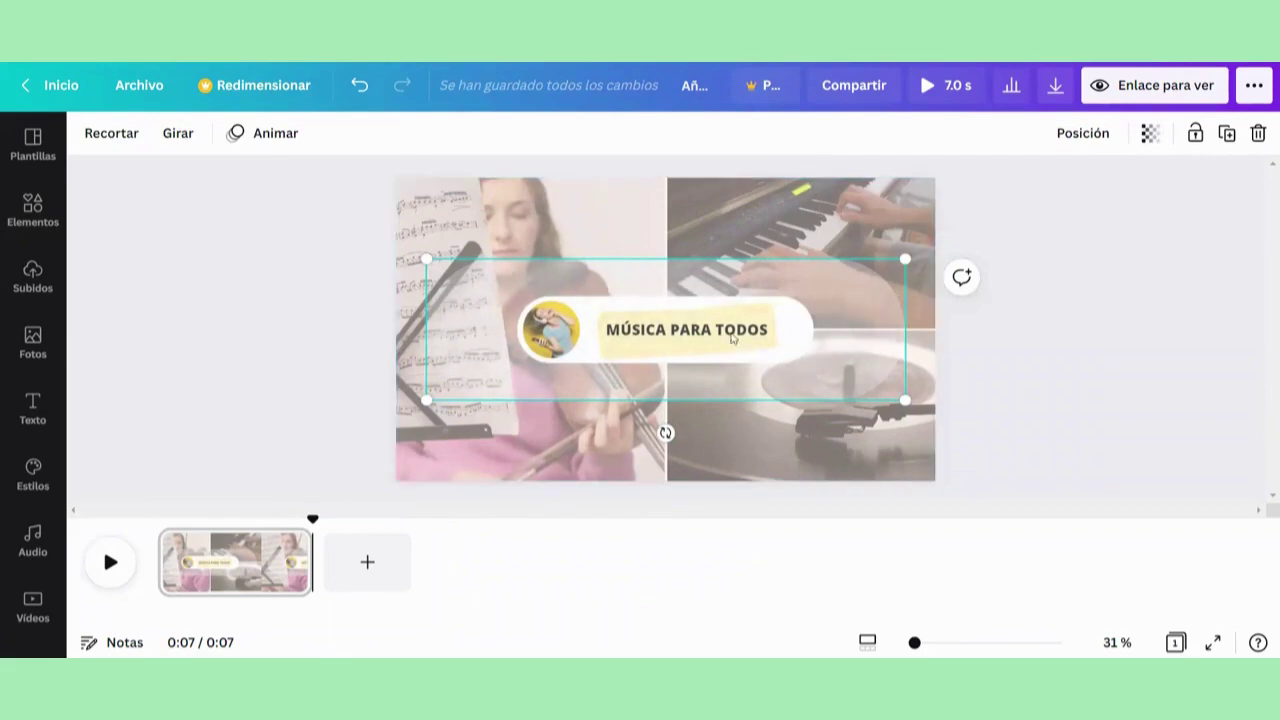
pyautogui.rightClick(857, 302)
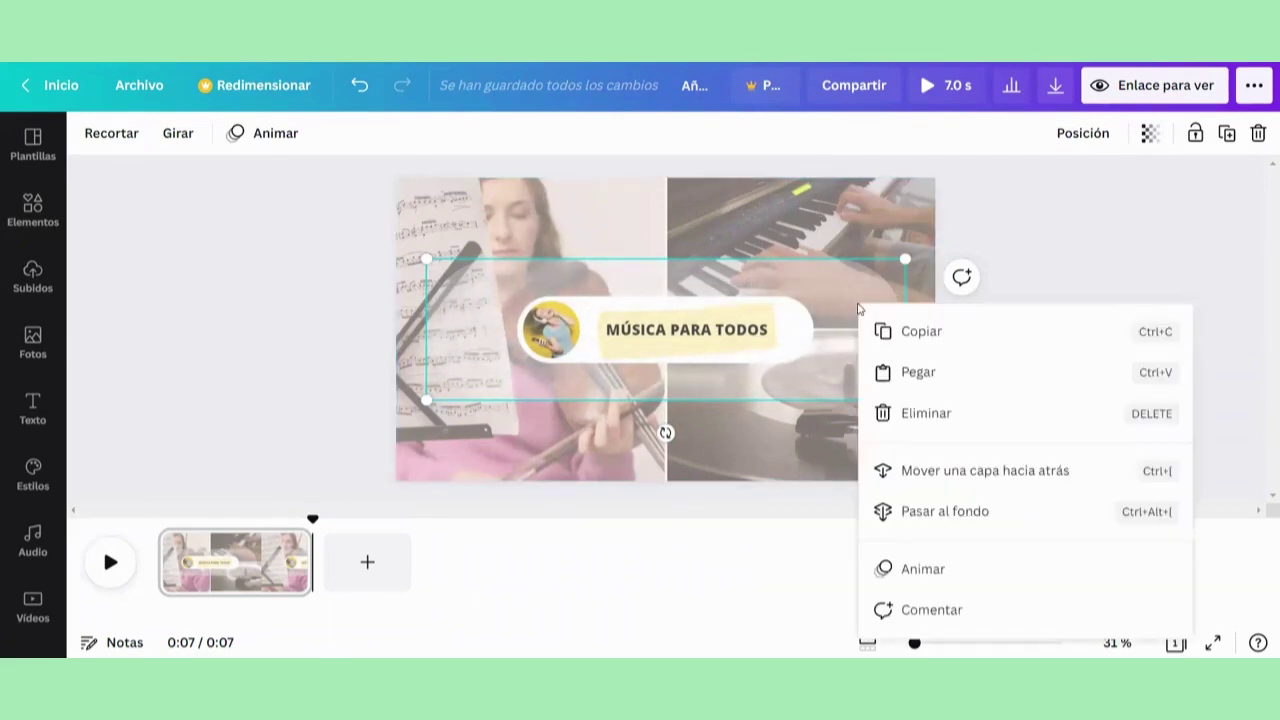
pyautogui.click(1023, 478)
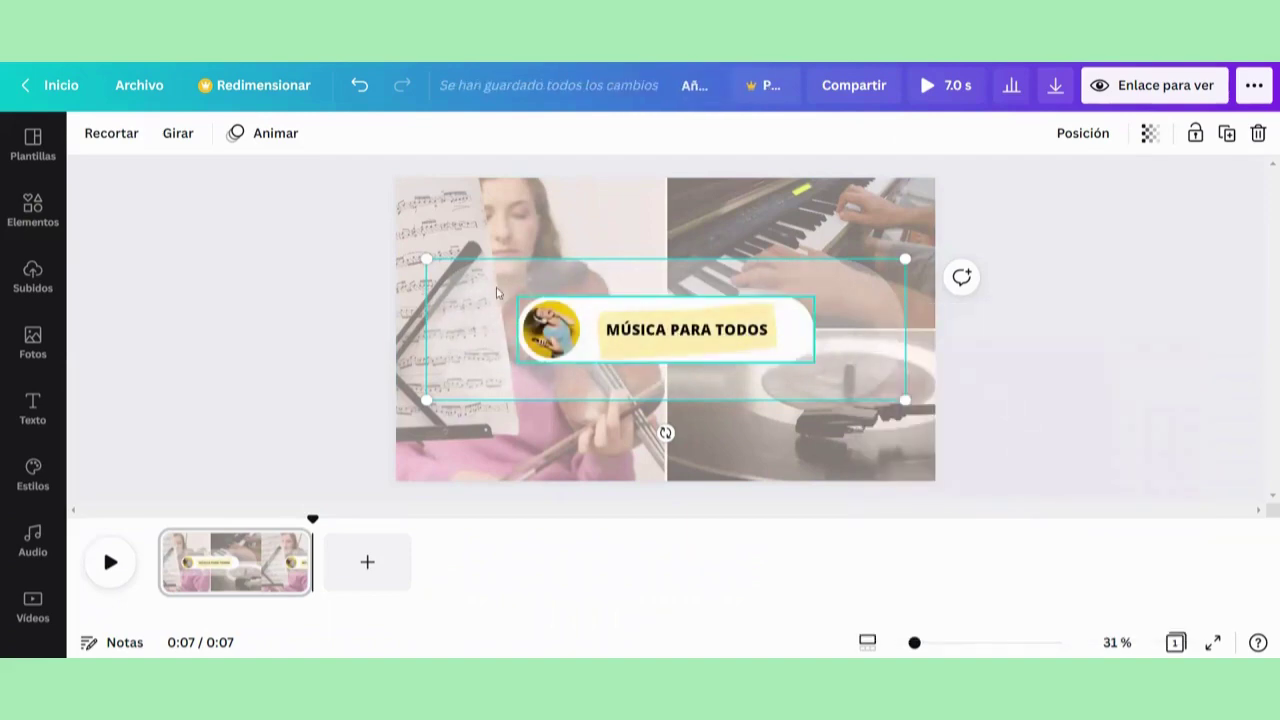
# Shrink the translucent rounded shape from two opposite corners until it forms an even border around the banner.
pyautogui.moveTo(426, 399); pyautogui.dragTo(503, 377)
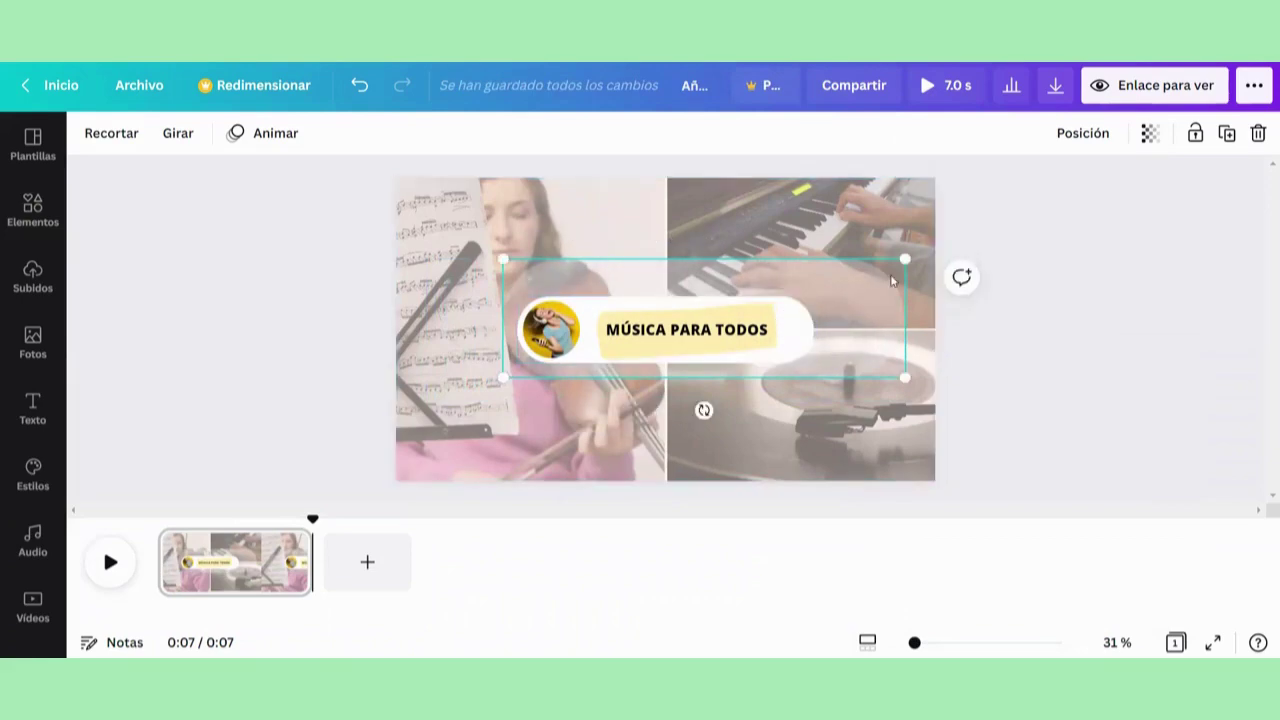
pyautogui.moveTo(913, 257); pyautogui.dragTo(834, 279)
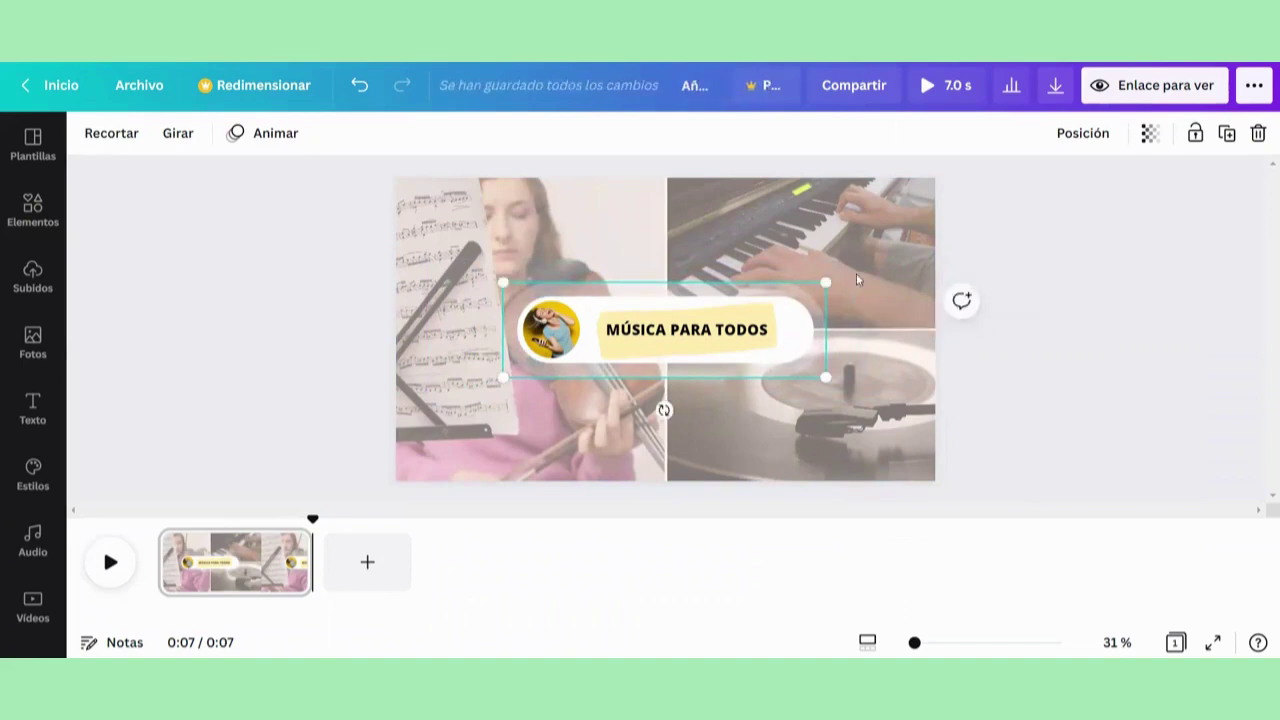
pyautogui.click(995, 257)
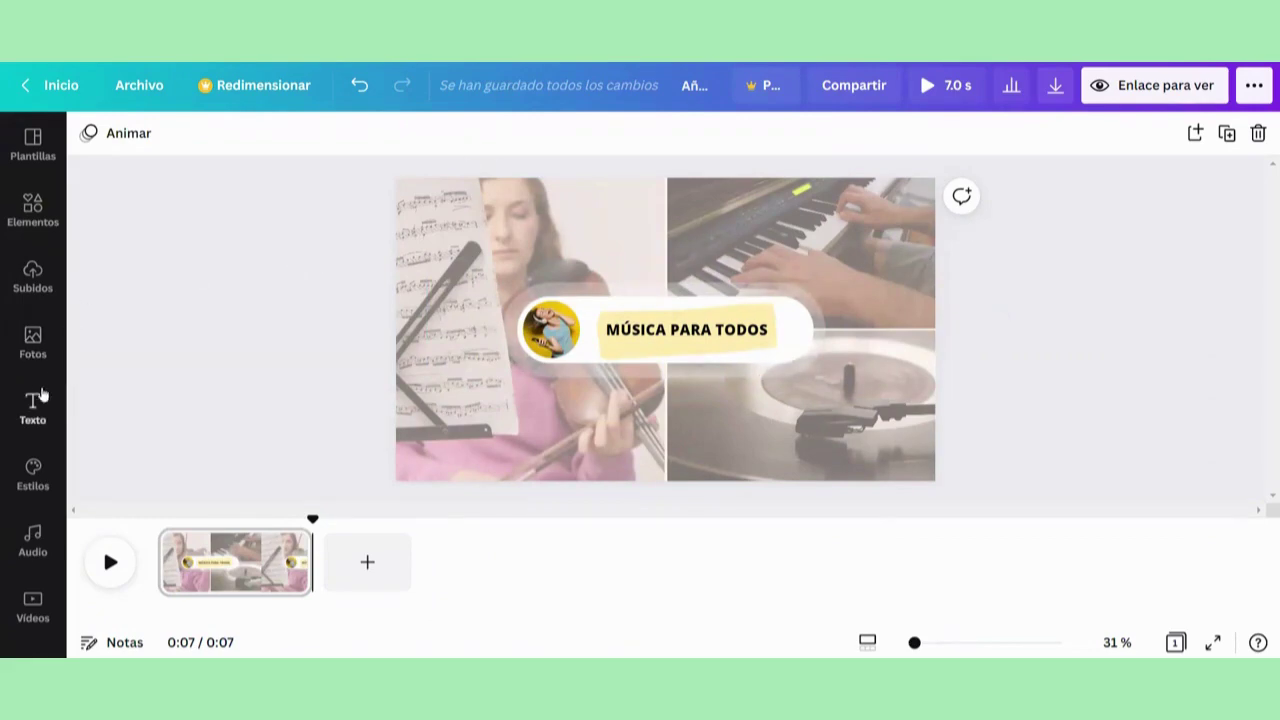
# Look through the uploaded audio, then add the "Nostalgic Piano" track from the audio library's Piano category to the video.
pyautogui.click(33, 288)
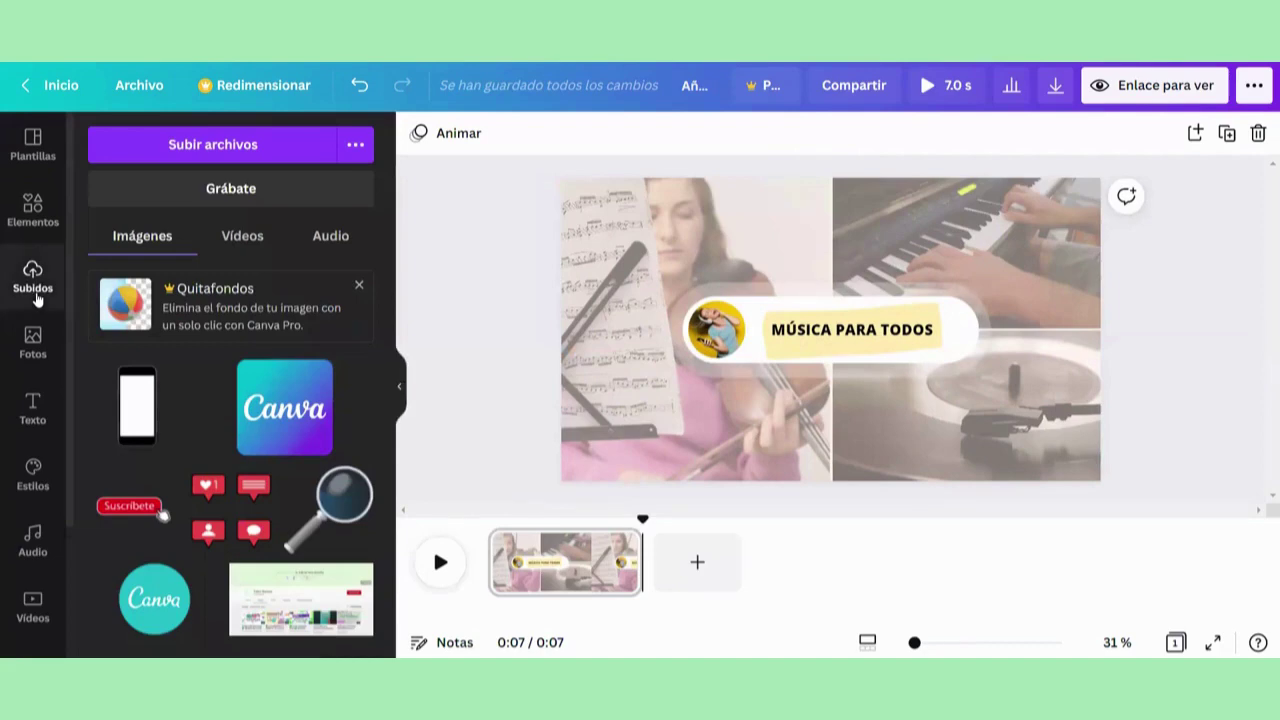
pyautogui.click(330, 236)
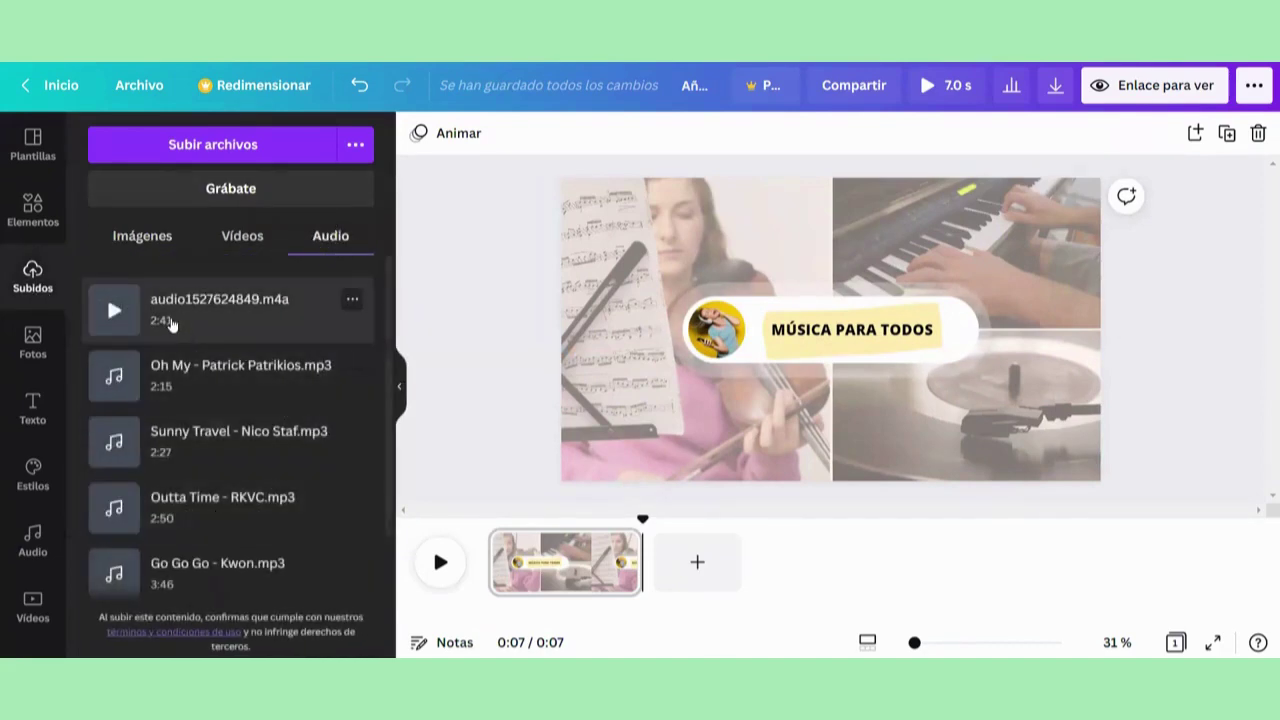
pyautogui.click(32, 540)
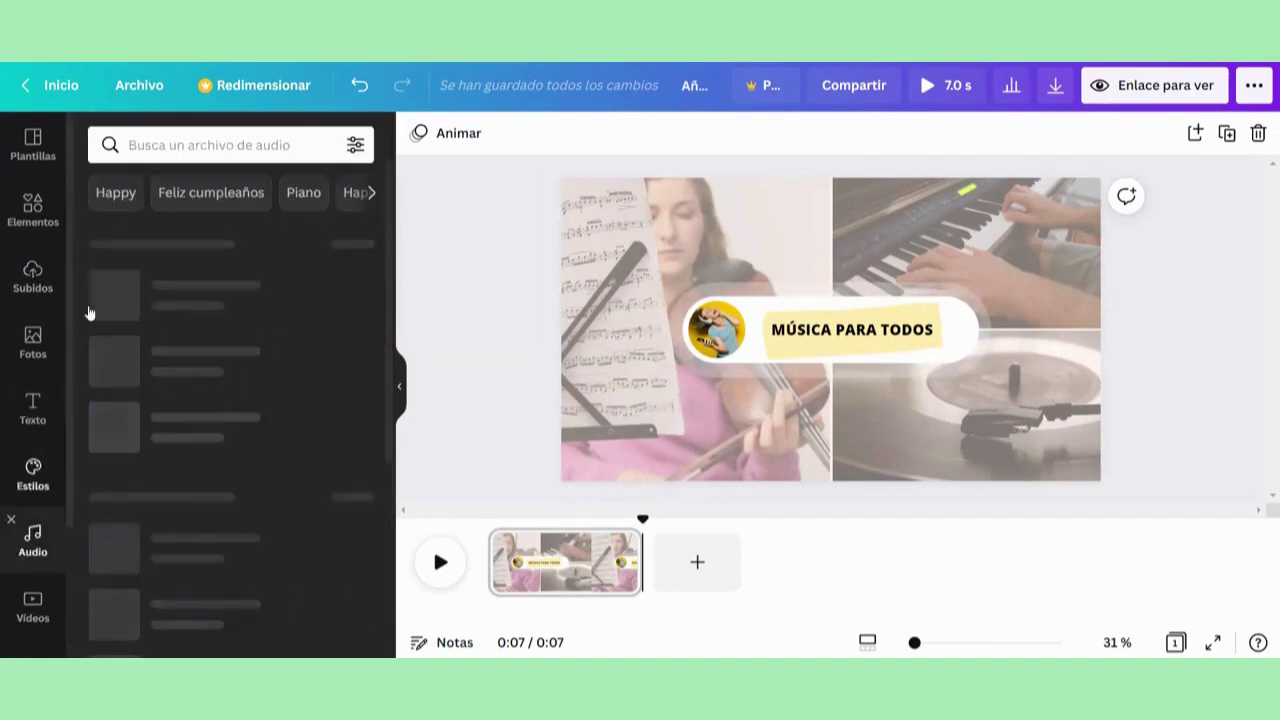
pyautogui.scroll(-5, 279, 328)
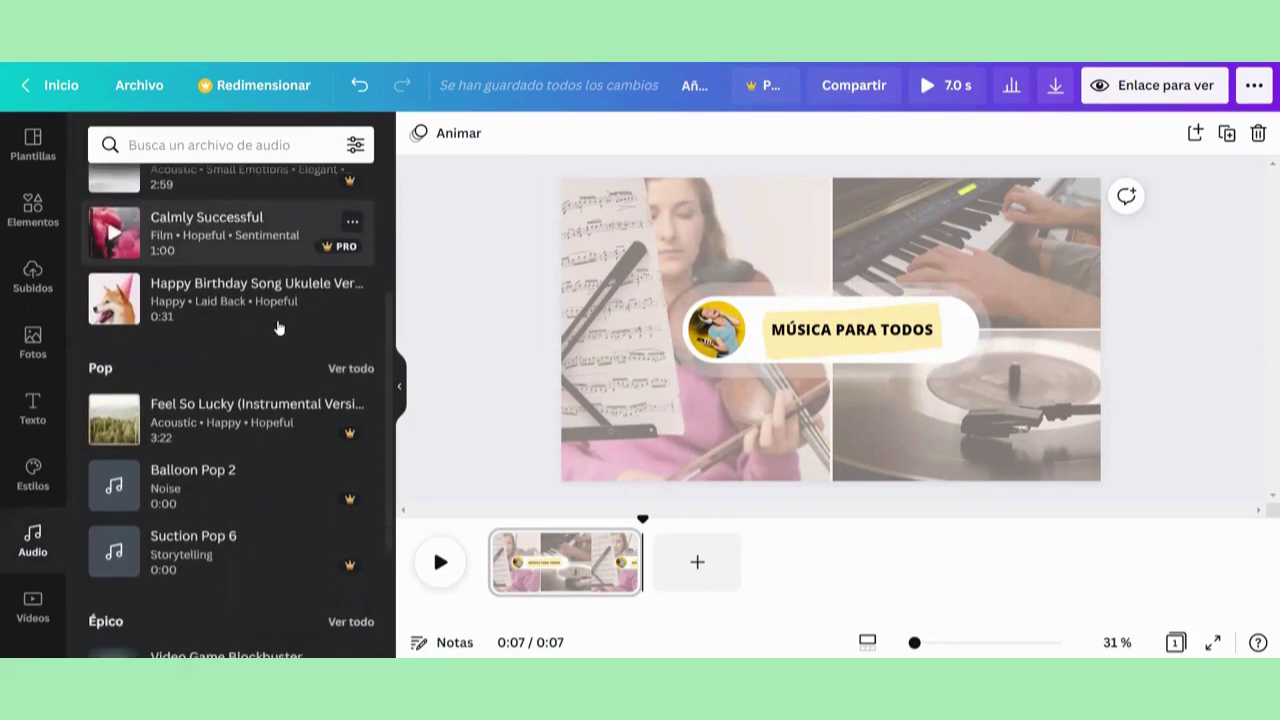
pyautogui.scroll(-1, 279, 328)
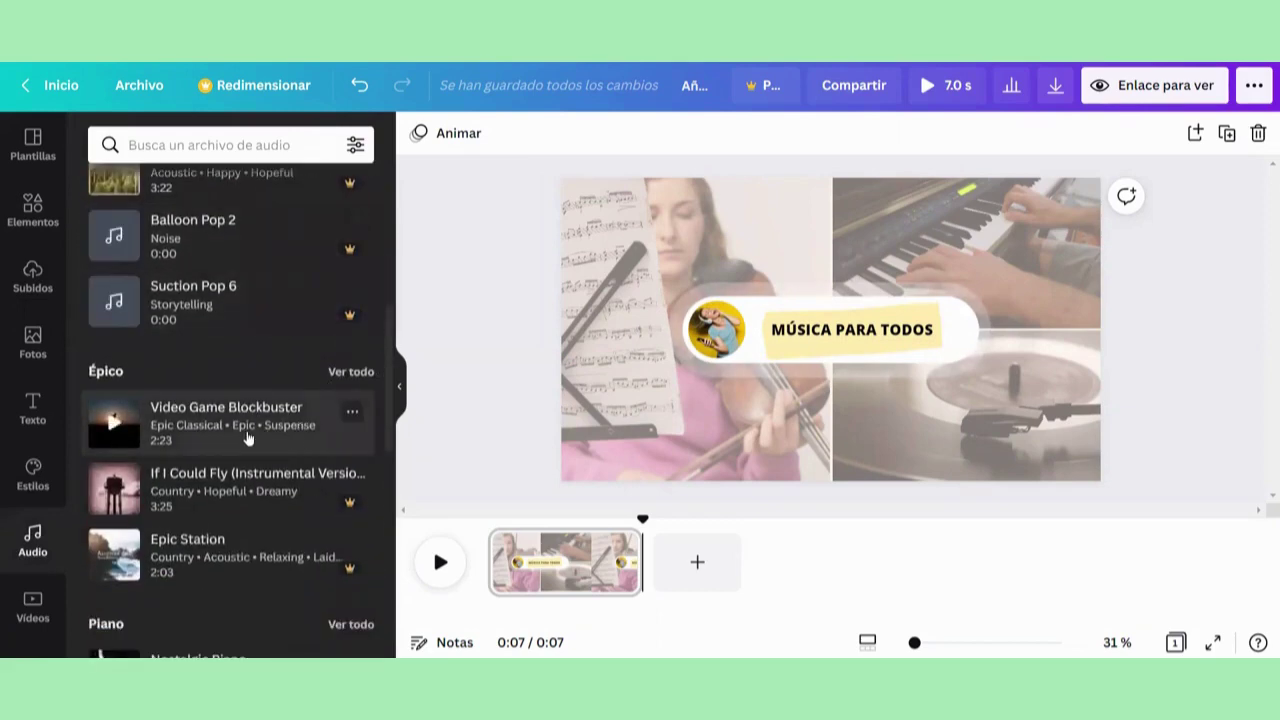
pyautogui.scroll(-3, 229, 432)
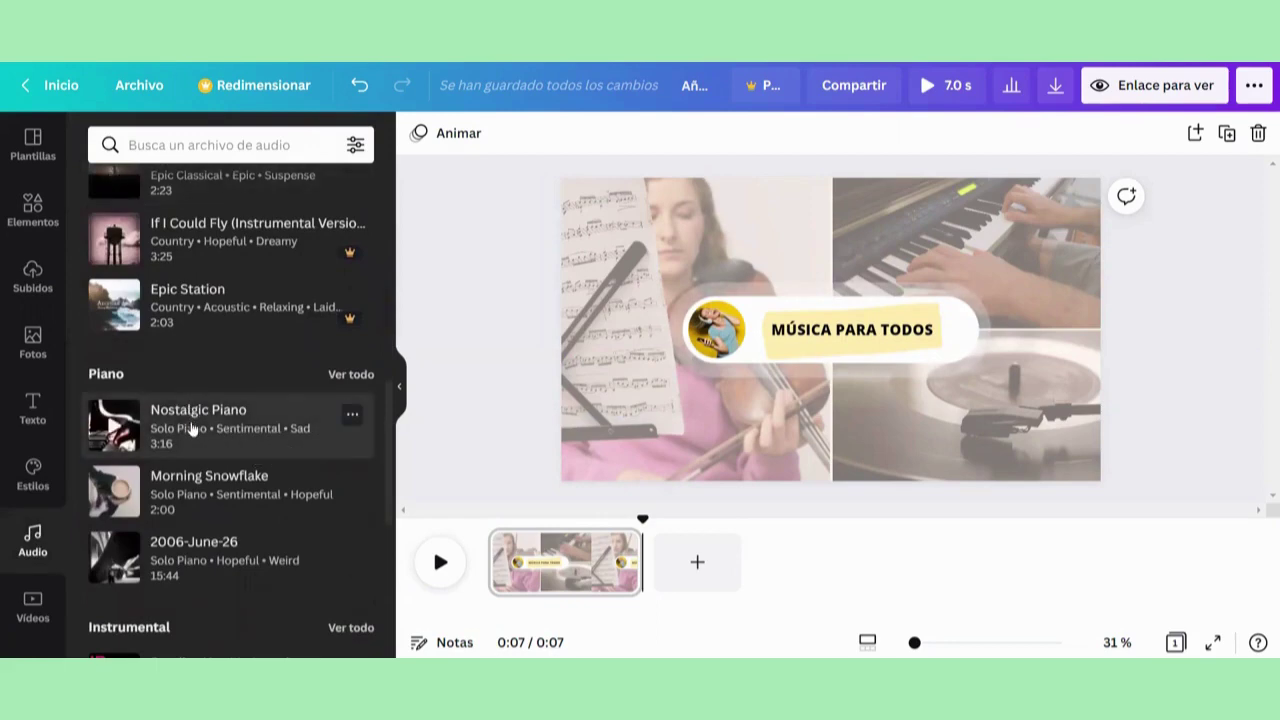
pyautogui.click(219, 413)
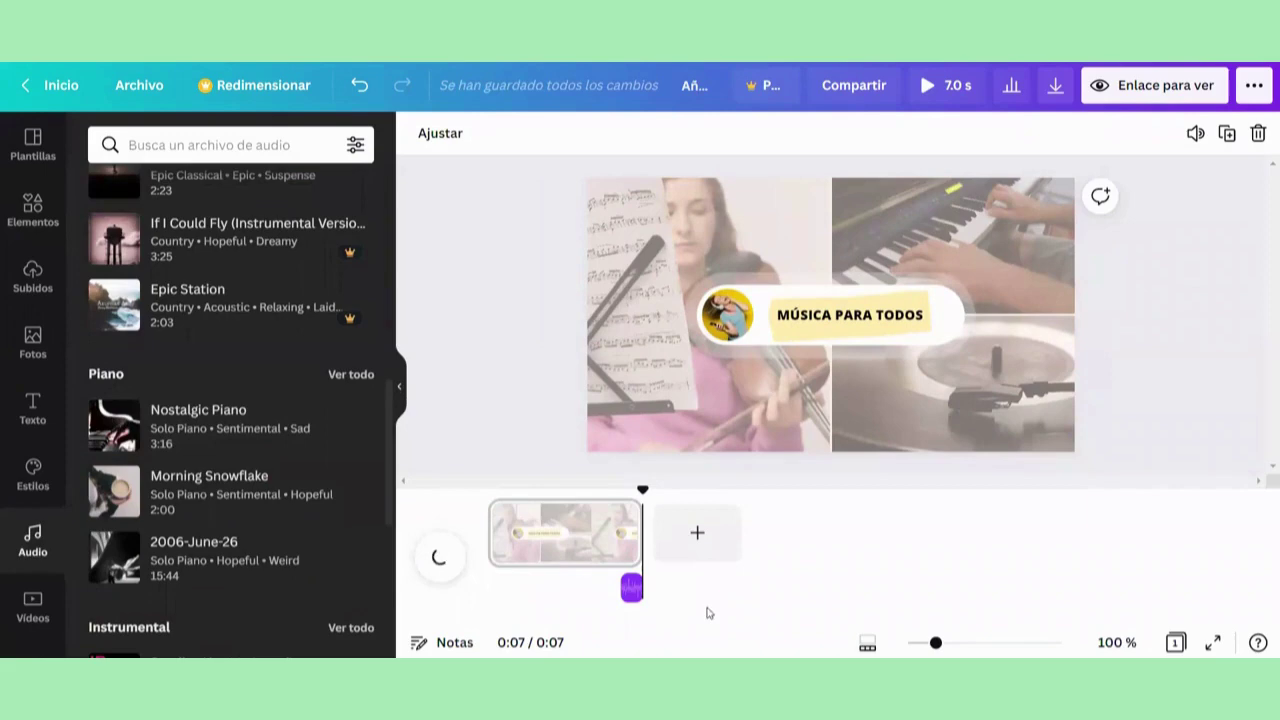
pyautogui.click(401, 388)
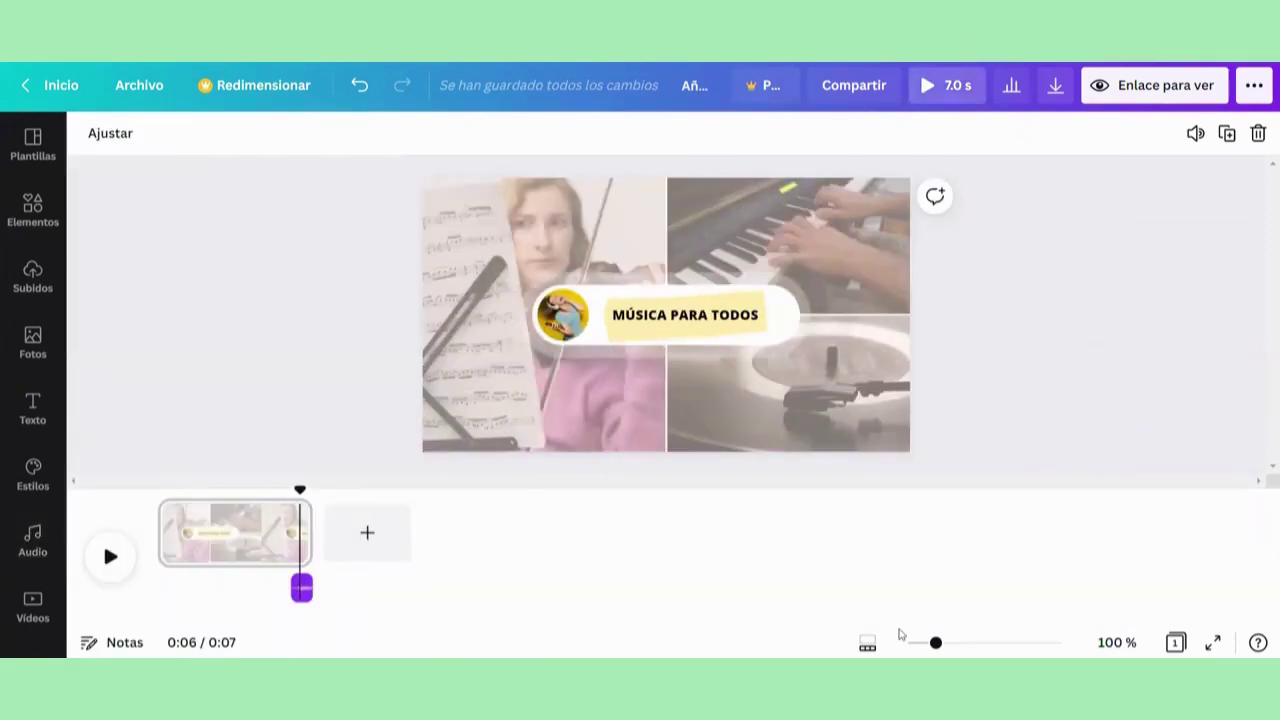
# Extend the start of the audio clip back to the beginning of the timeline so it lasts 7.0 s.
pyautogui.scroll(5, 899, 634)
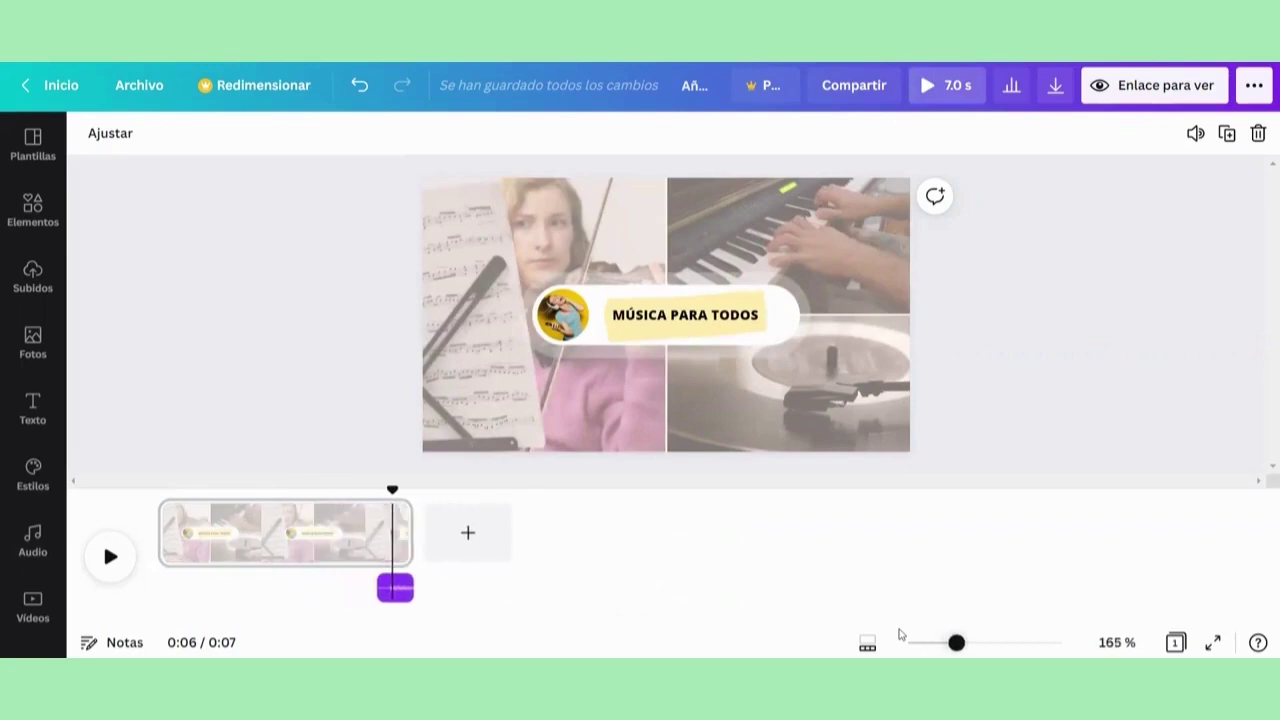
pyautogui.scroll(4, 899, 634)
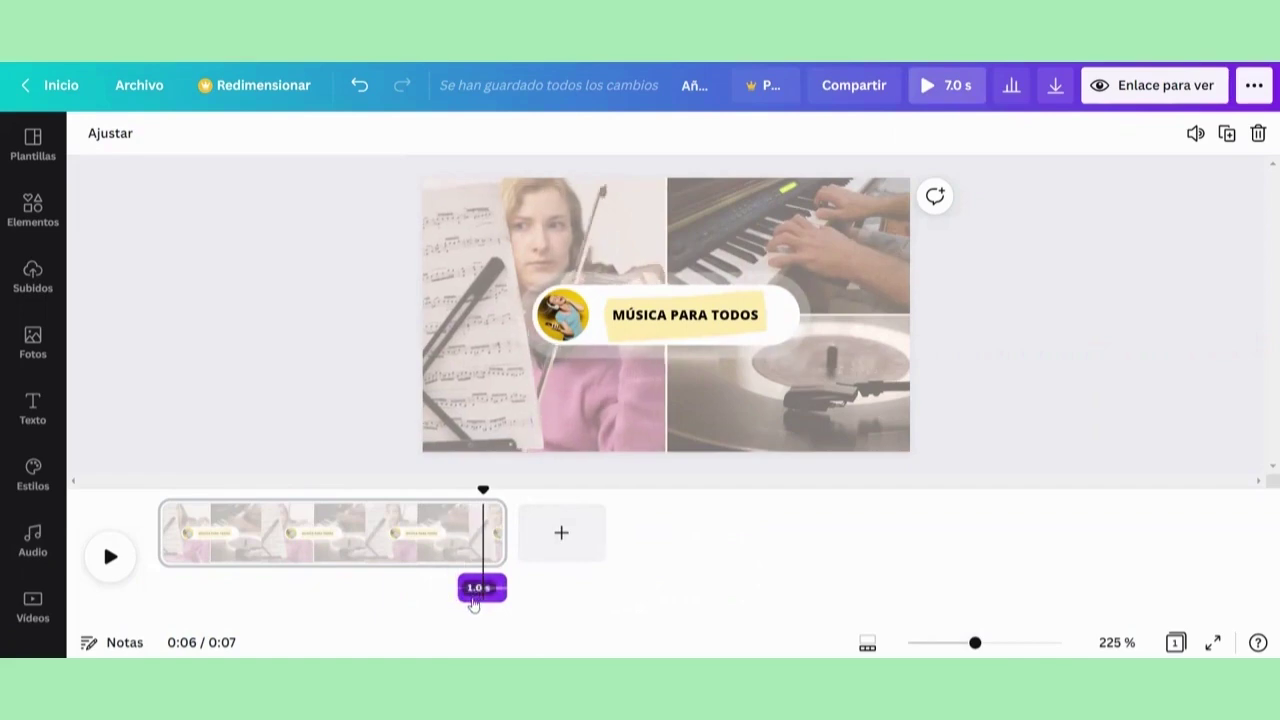
pyautogui.moveTo(474, 603); pyautogui.dragTo(165, 597)
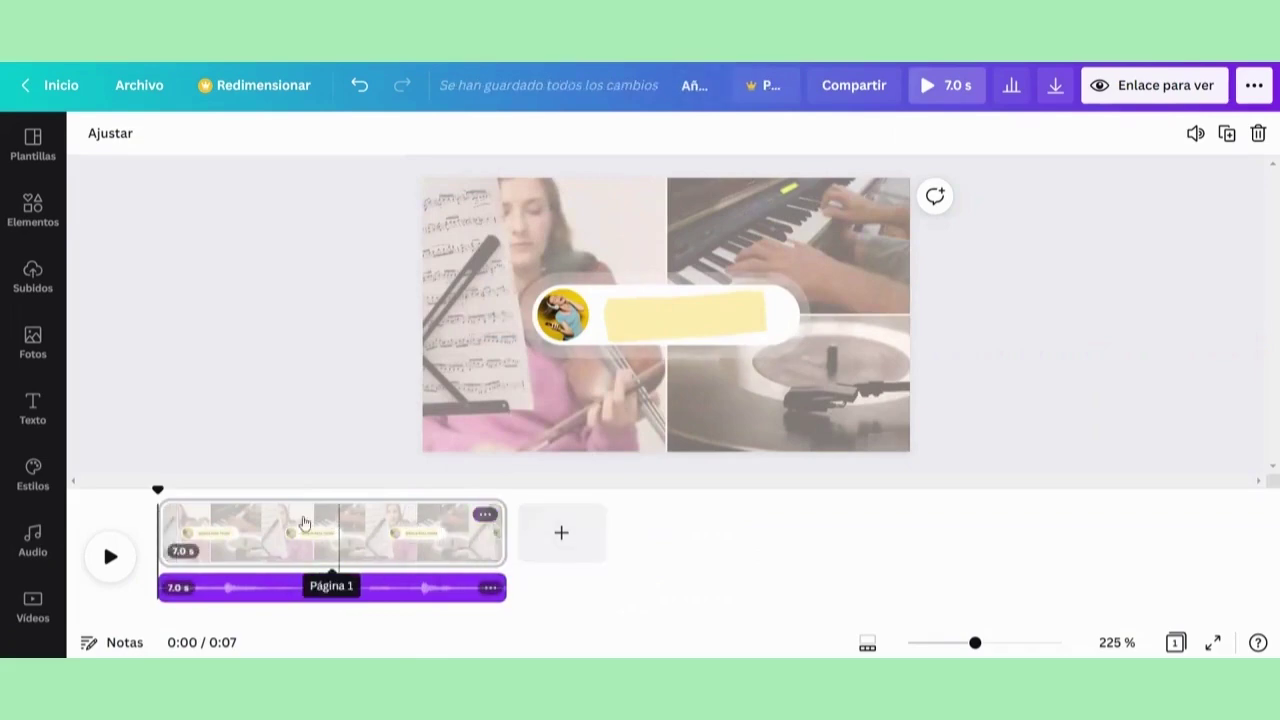
# Adjust the piano audio clip to use a section further into the track, and play the video from the beginning.
pyautogui.click(280, 576)
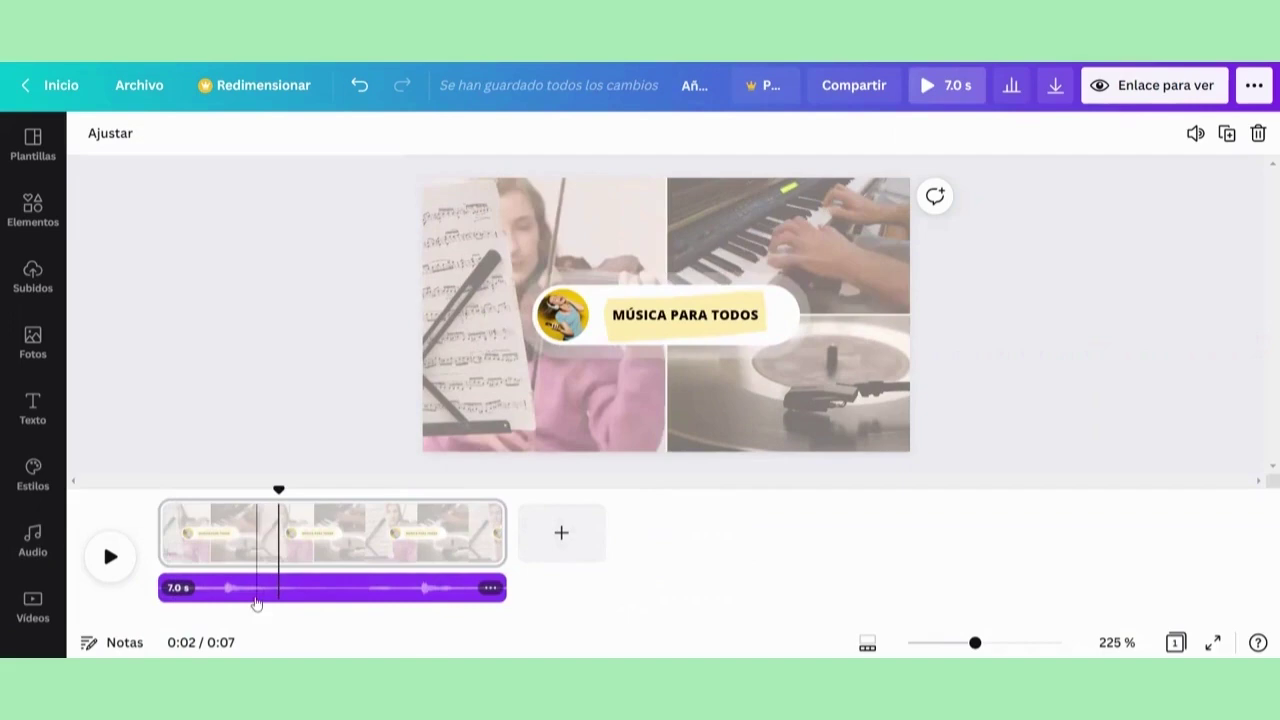
pyautogui.click(350, 596)
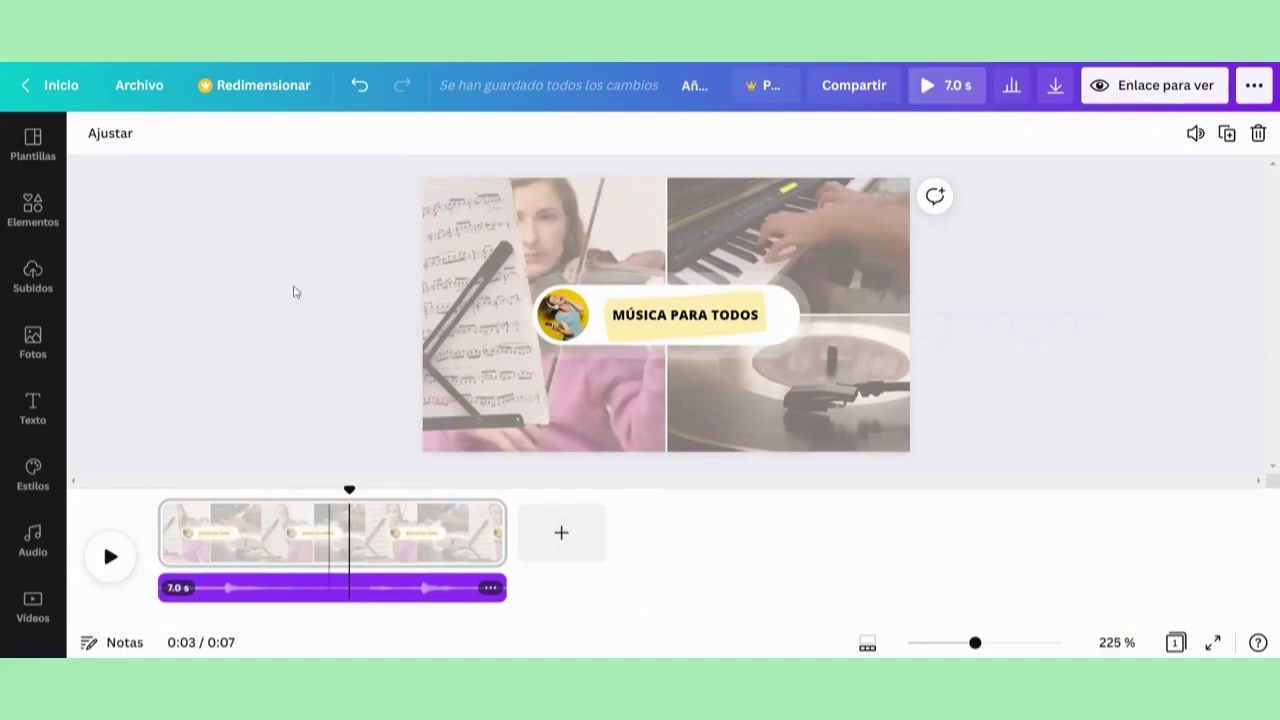
pyautogui.click(126, 134)
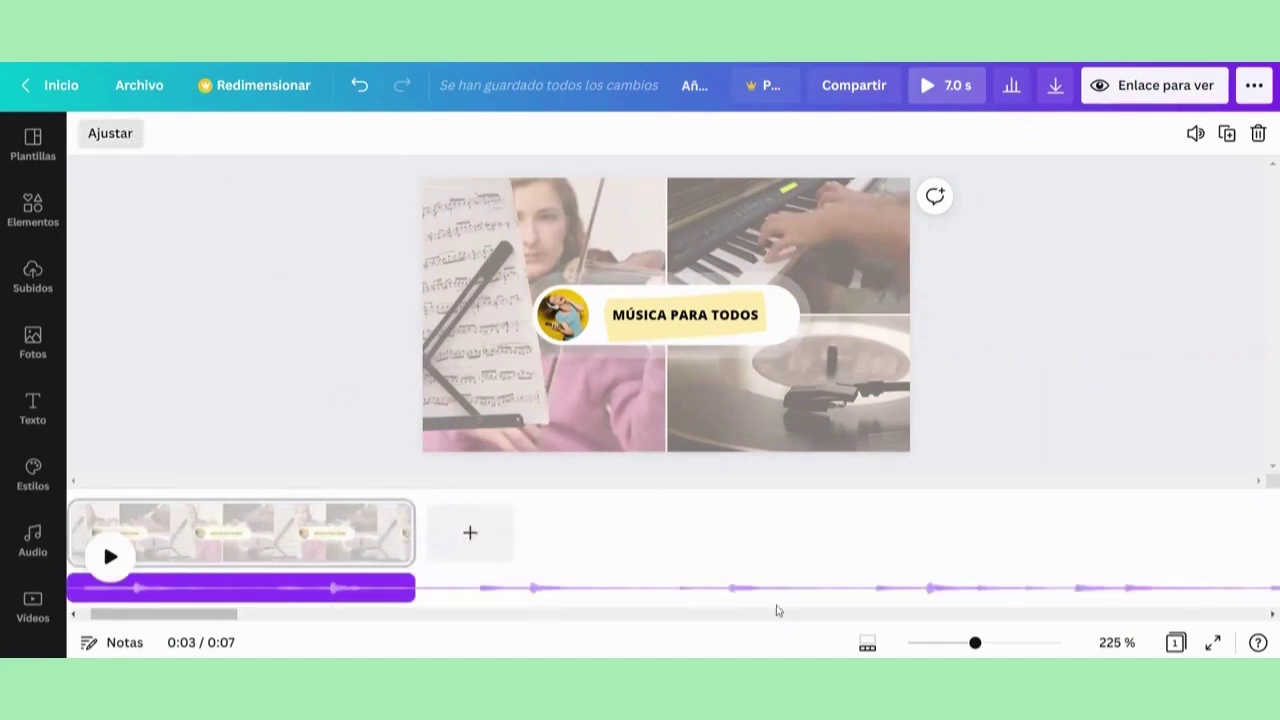
pyautogui.moveTo(1188, 586); pyautogui.dragTo(395, 591)
pyautogui.moveTo(1120, 591); pyautogui.dragTo(352, 608)
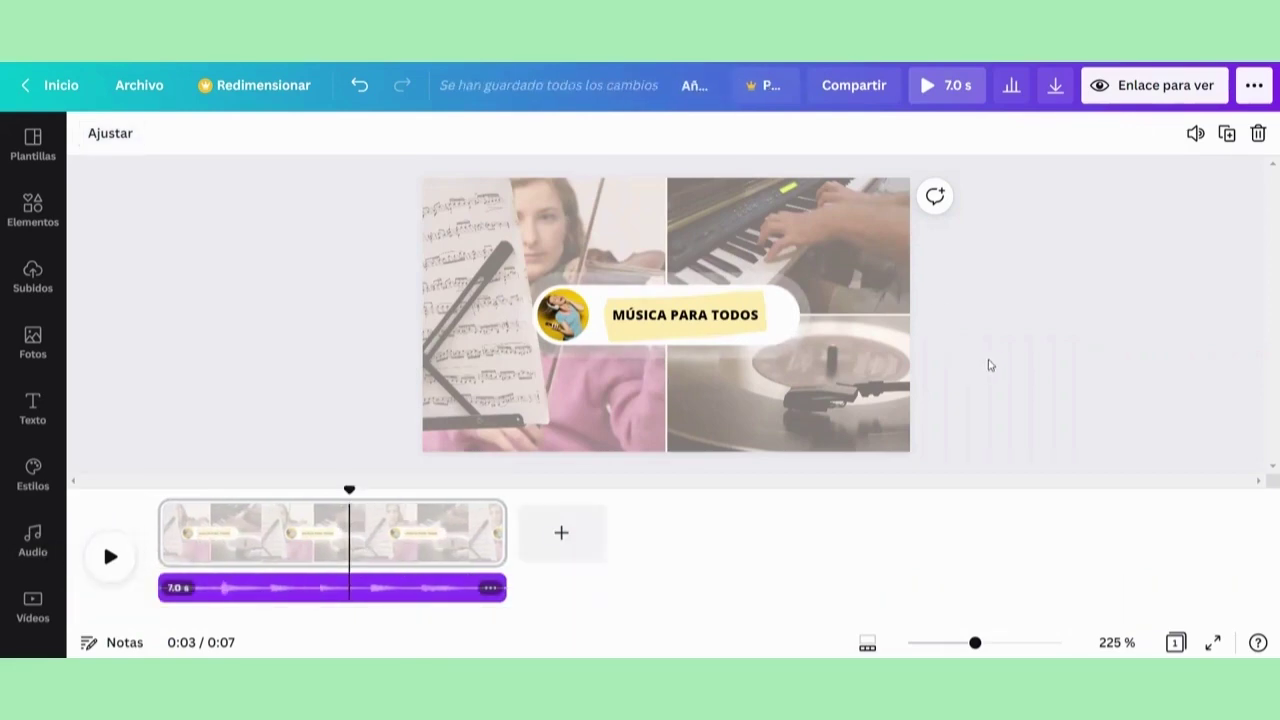
pyautogui.moveTo(350, 488); pyautogui.dragTo(153, 472)
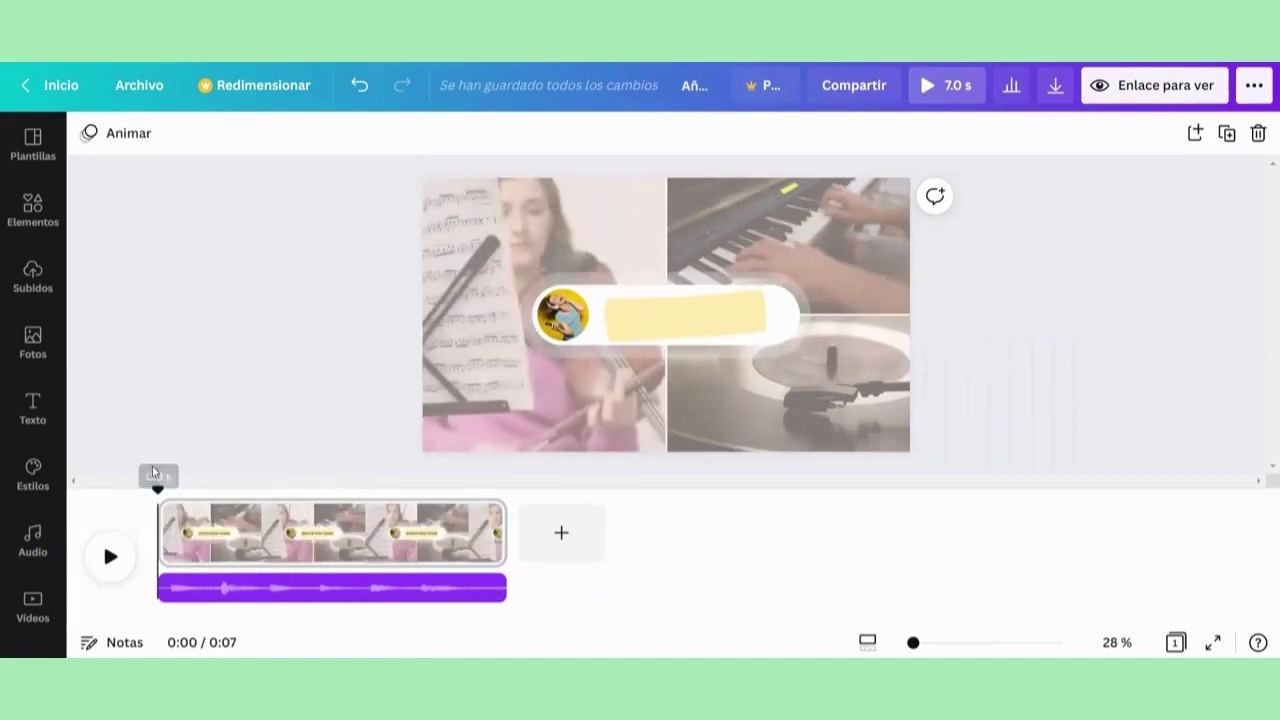
pyautogui.click(101, 563)
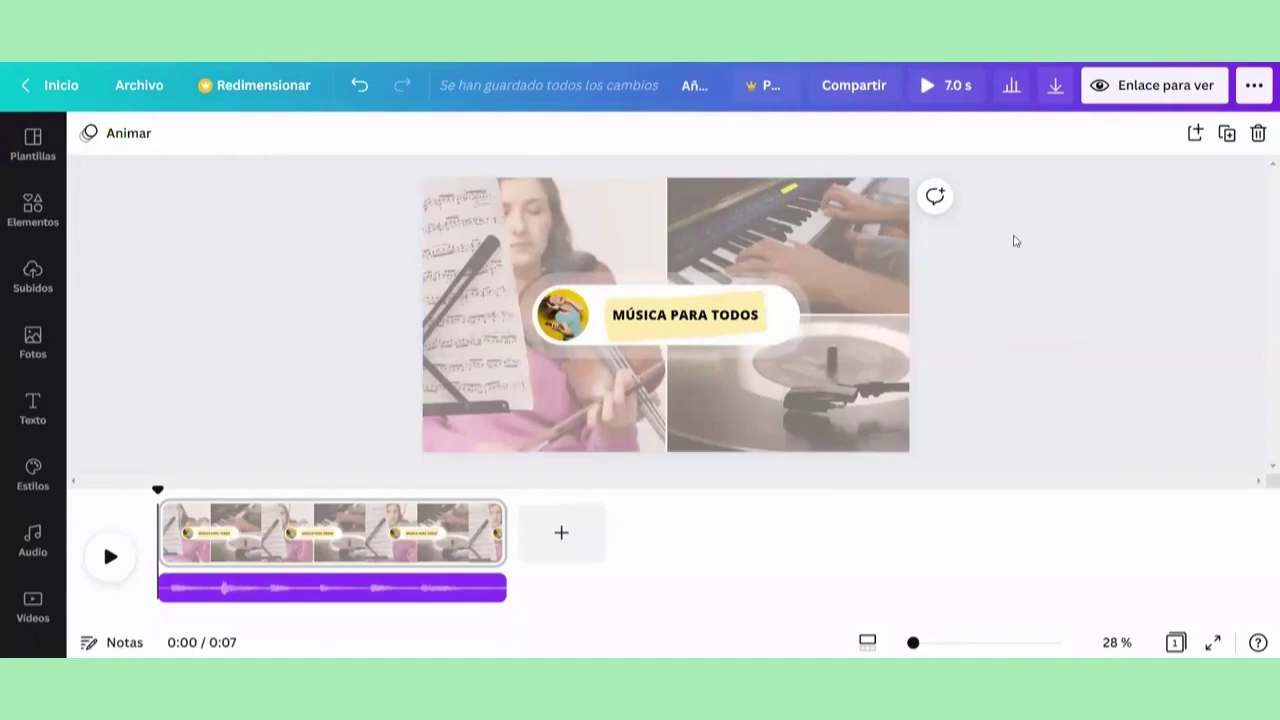
# Apply the "Aparecer" animation from the Escala group to the video grid and preview the whole video.
pyautogui.click(662, 185)
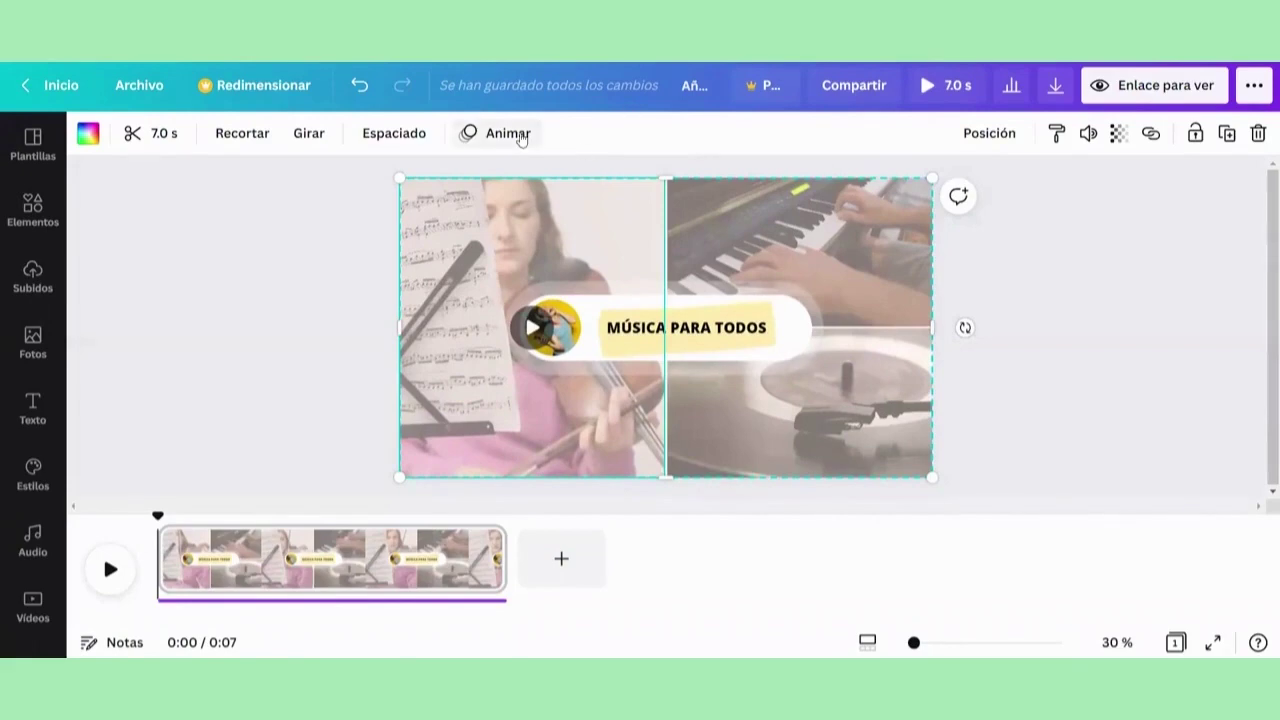
pyautogui.click(520, 136)
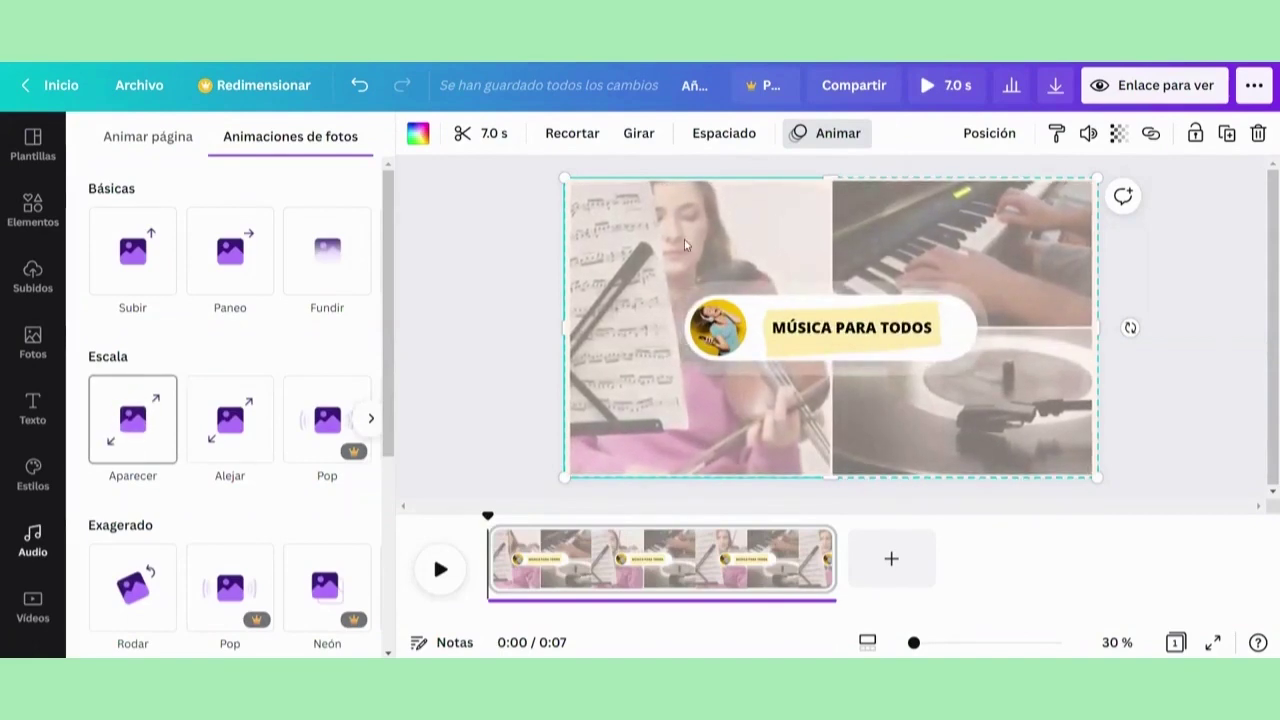
pyautogui.click(158, 420)
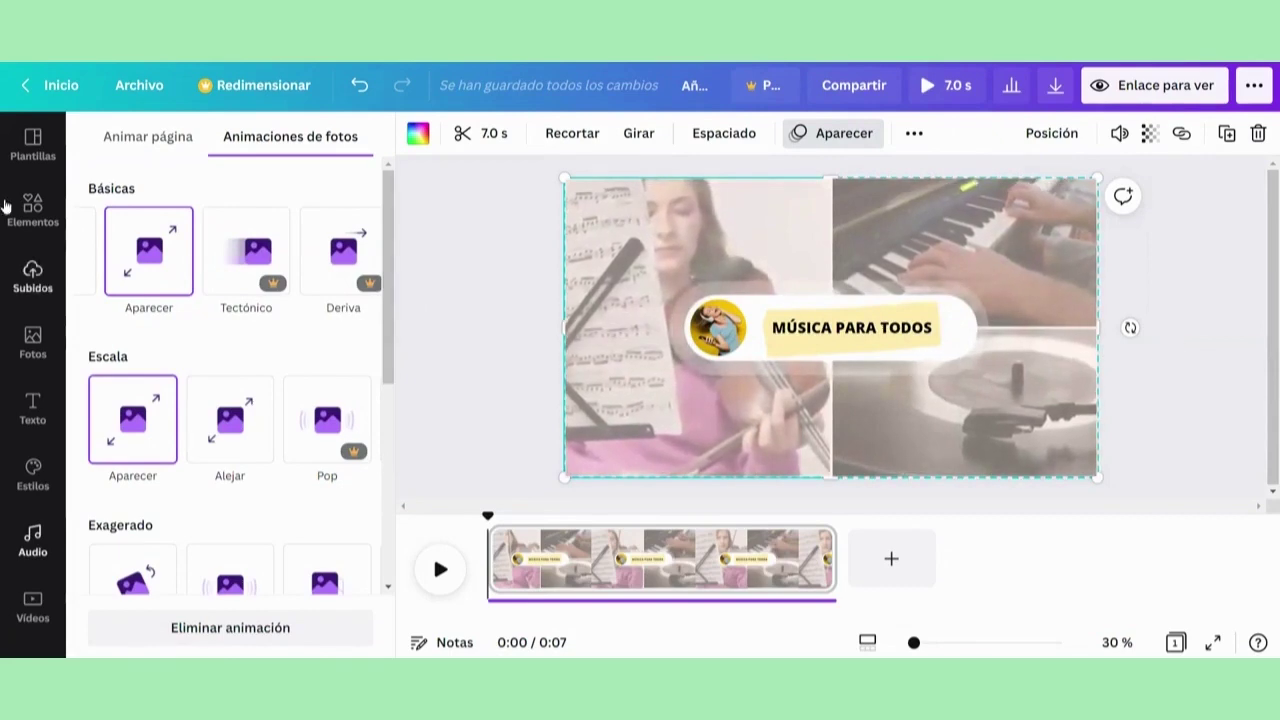
pyautogui.click(471, 350)
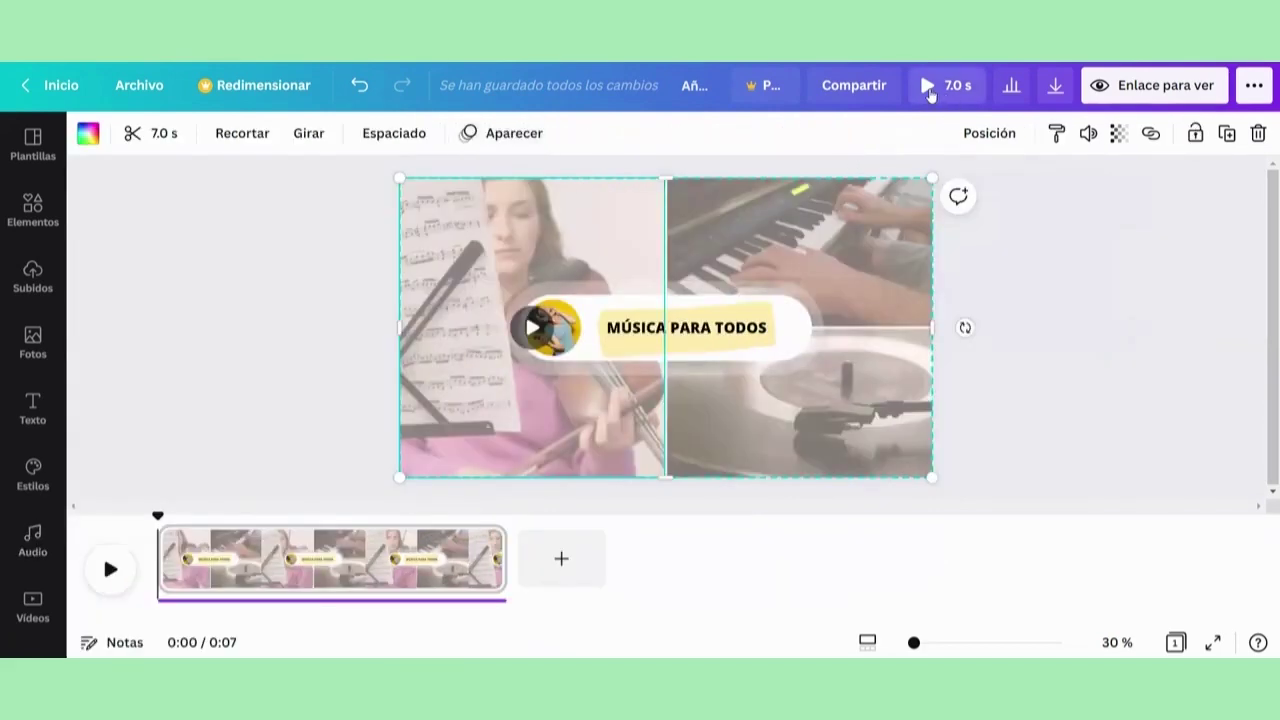
pyautogui.click(929, 88)
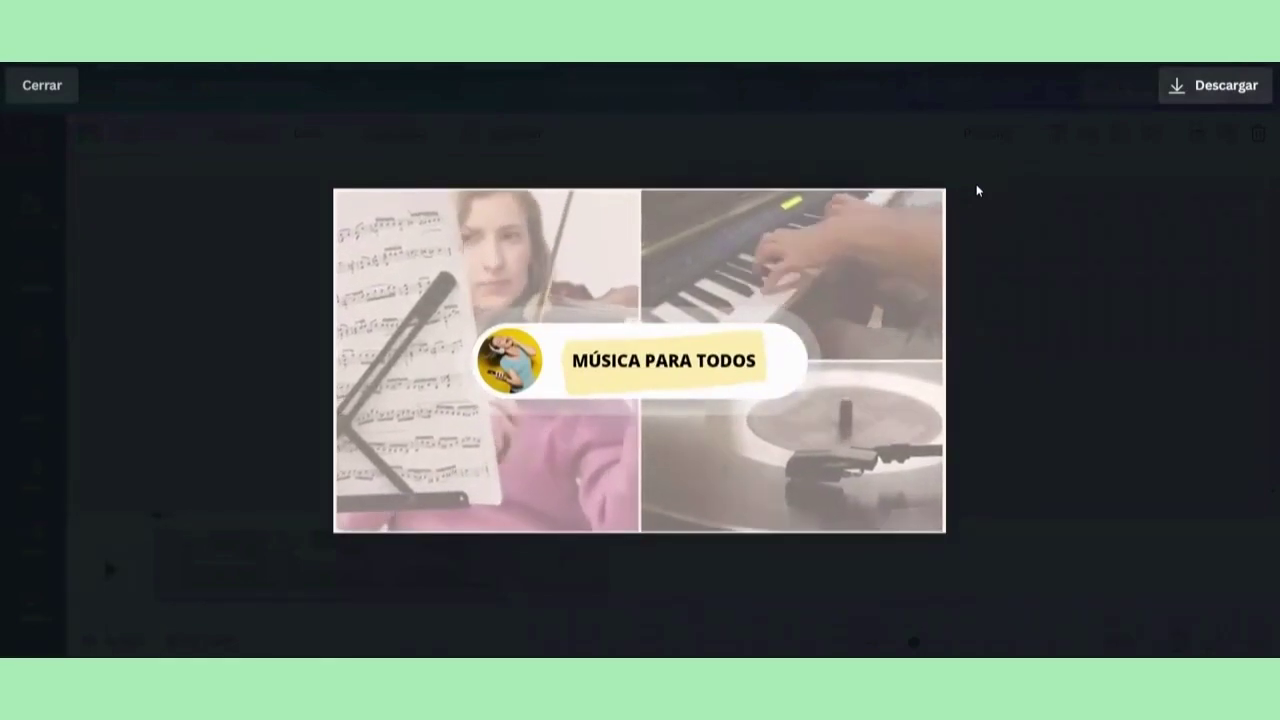
pyautogui.press('Escape')
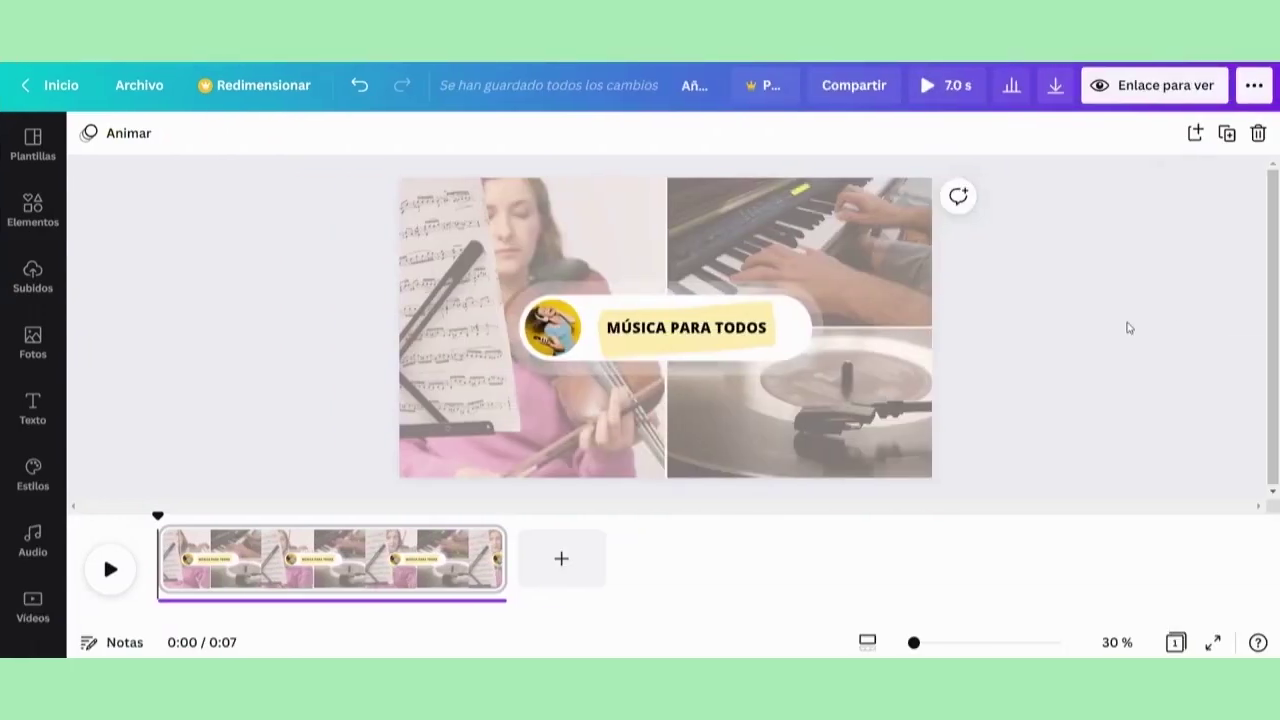
# Download the design as an MP4 video and play the downloaded file "Añadir un título.mp4" from the beginning.
pyautogui.click(1057, 88)
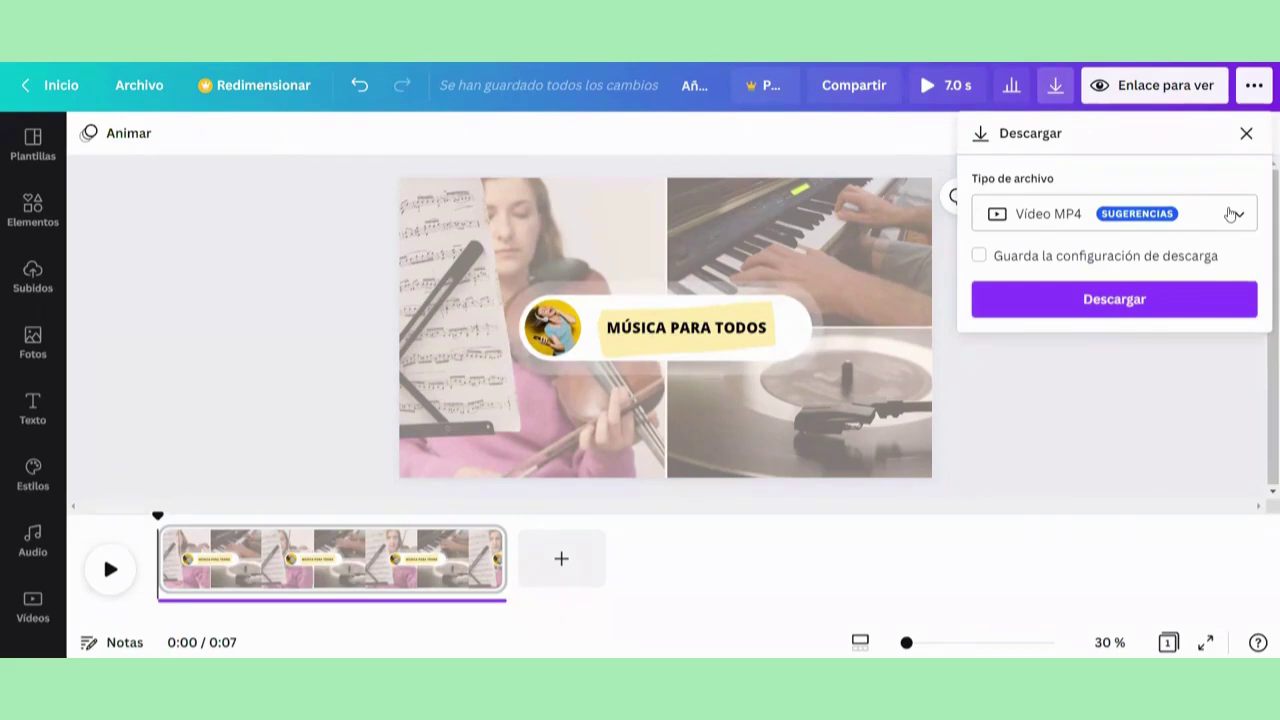
pyautogui.click(1122, 300)
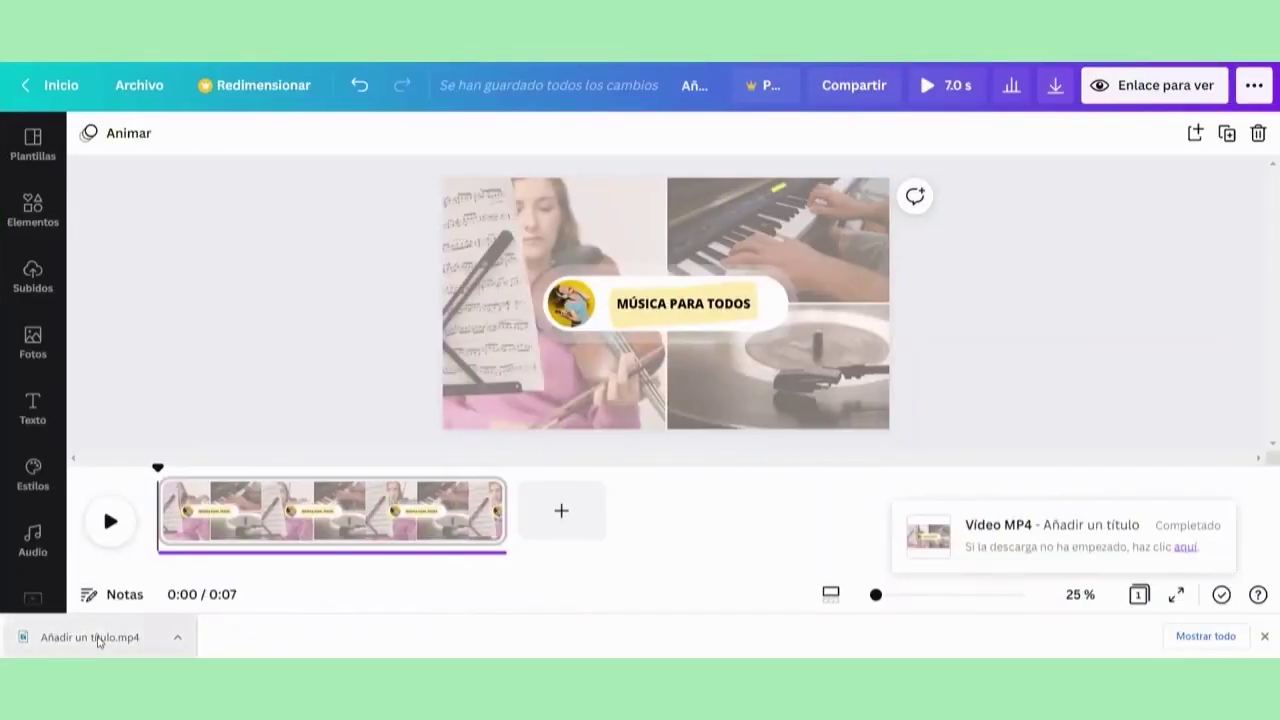
pyautogui.click(95, 638)
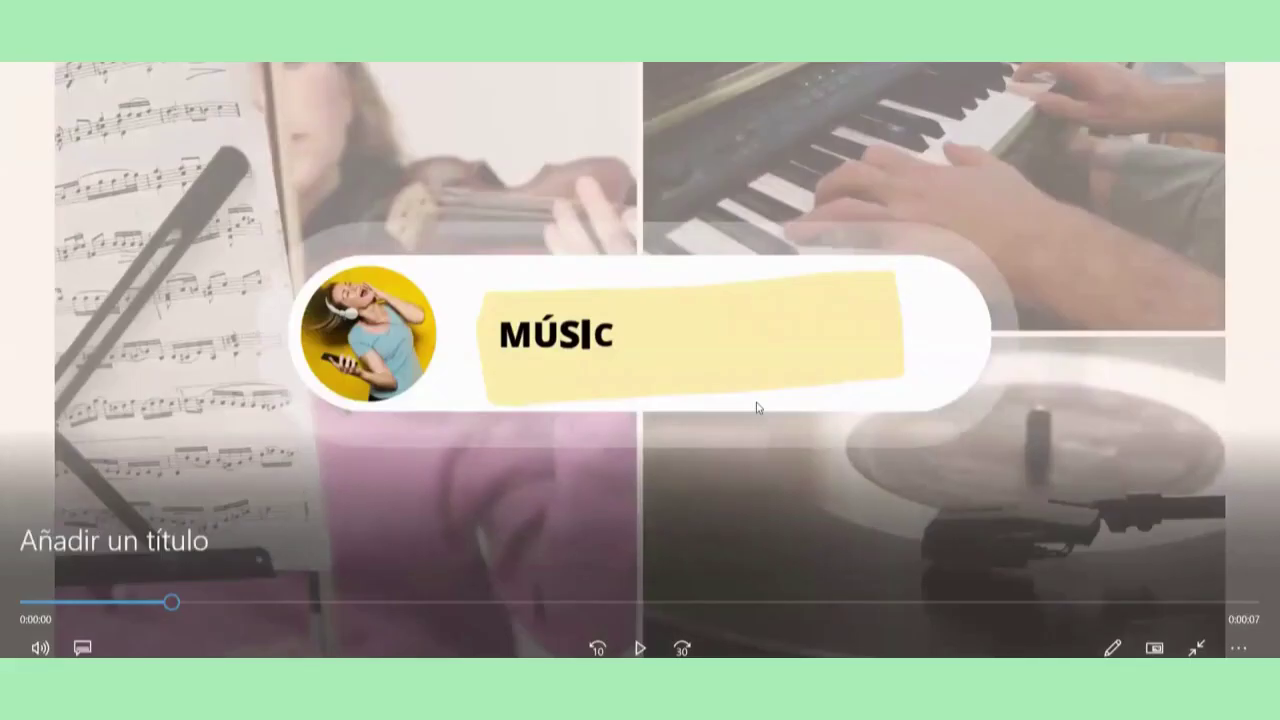
pyautogui.moveTo(173, 603); pyautogui.dragTo(28, 603)
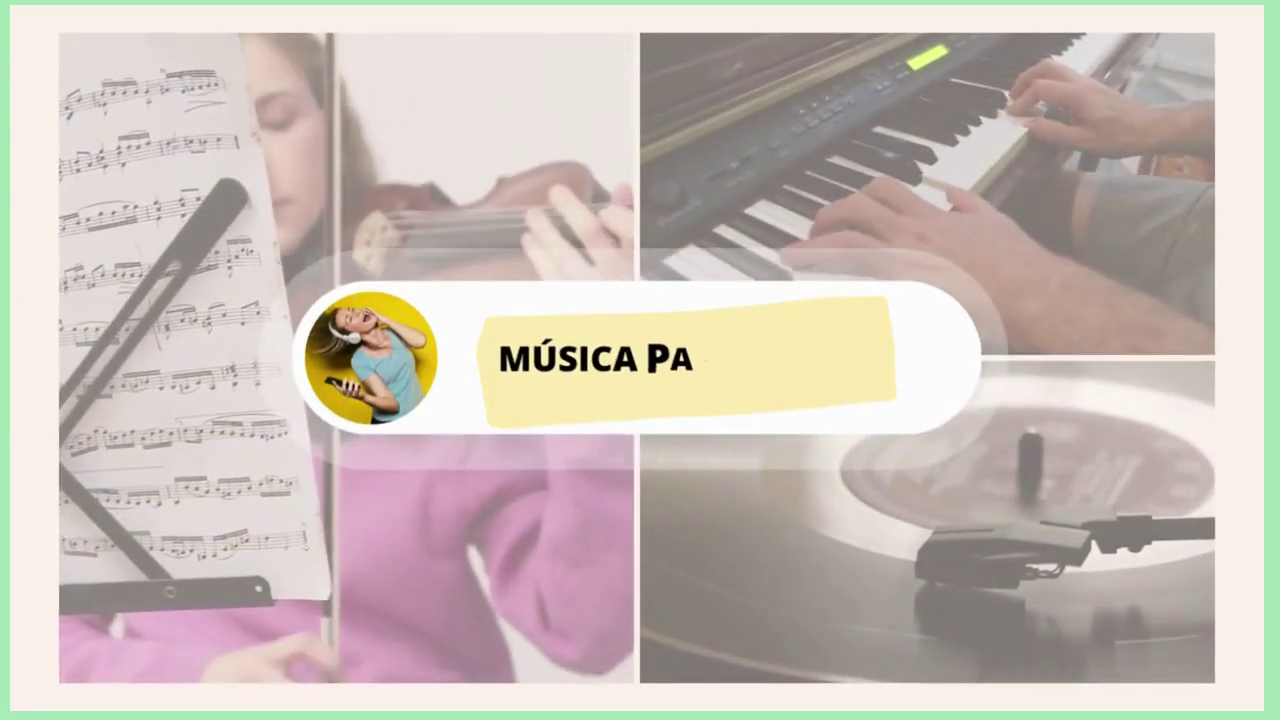